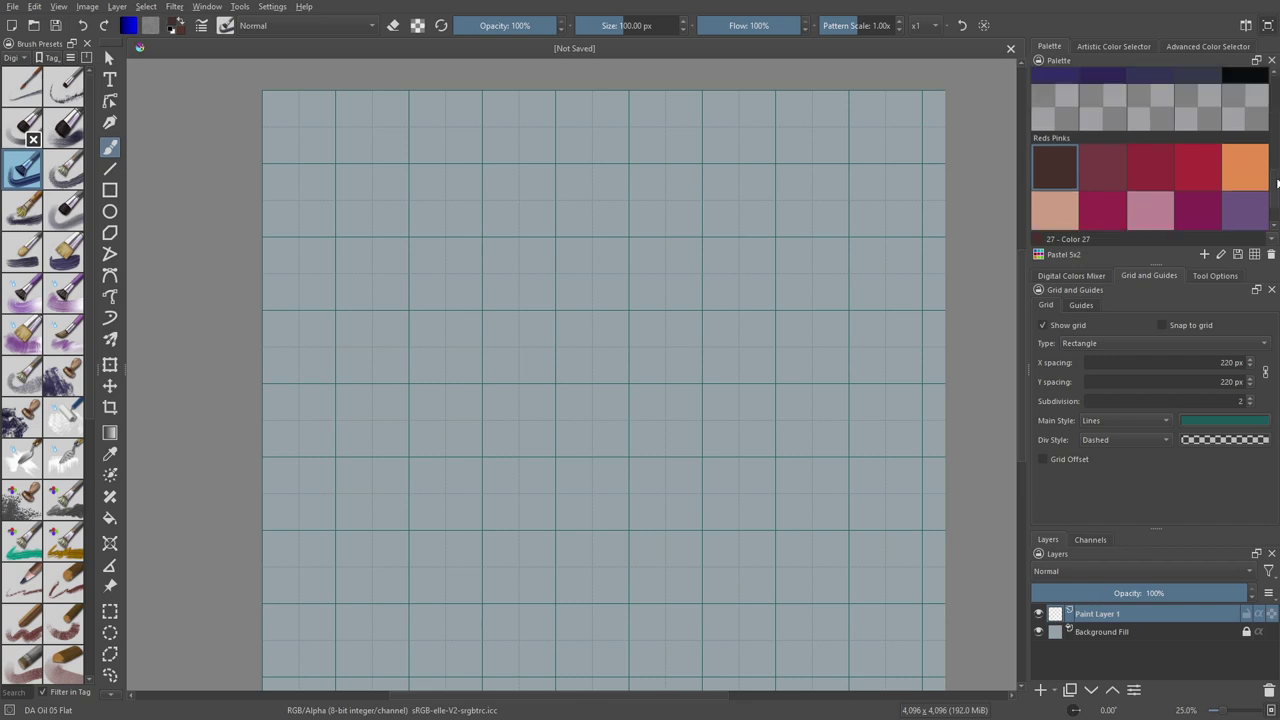
Step: Select the DA Oil 13 Blocking brush preset at size 200
scroll(1150, 150, down, 3)
click(64, 127)
click(22, 333)
Step: Block in the dark brown head and shoulder silhouette with broad strokes
drag(905, 395, 885, 525)
key(plus)
drag(268, 235, 355, 110)
mouse_move(380, 195)
mouse_down()
mouse_move(540, 95)
mouse_move(614, 614)
mouse_up()
scroll(986, 334, down, 1)
mouse_move(615, 545)
mouse_down()
mouse_move(523, 563)
mouse_move(430, 605)
mouse_move(620, 349)
mouse_move(337, 400)
mouse_move(351, 529)
mouse_move(237, 650)
mouse_move(380, 640)
mouse_up()
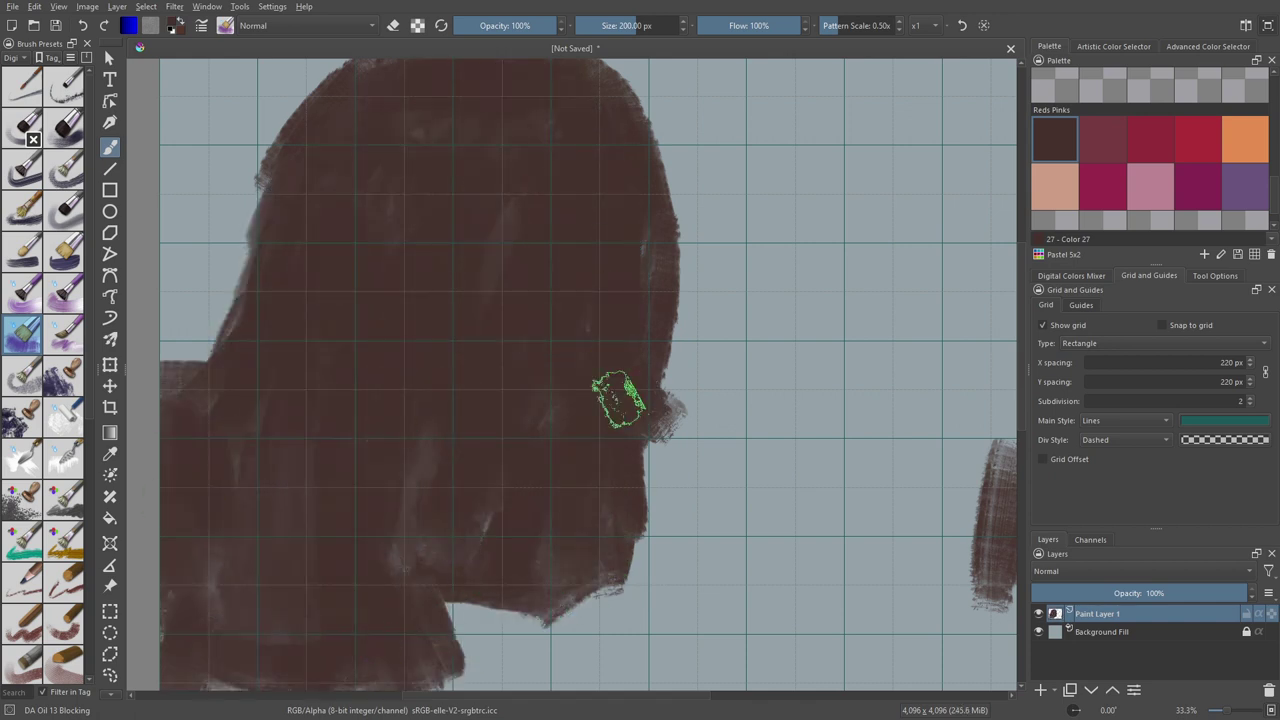
Step: Paint an orange block across the face and set the grid line colour to cyan
click(1245, 138)
mouse_move(545, 310)
mouse_down()
mouse_move(587, 473)
mouse_move(490, 325)
mouse_up()
click(1224, 420)
click(797, 258)
click(711, 489)
Step: Add more orange on the face, dark magenta on the shoulder and a navy neck shadow
mouse_move(414, 271)
mouse_down()
mouse_move(632, 398)
mouse_move(343, 451)
mouse_move(354, 586)
mouse_move(500, 486)
mouse_move(365, 578)
mouse_up()
mouse_move(190, 620)
mouse_down()
mouse_move(223, 514)
mouse_move(320, 680)
mouse_up()
scroll(1150, 160, down, 2)
click(1197, 170)
drag(405, 665, 408, 560)
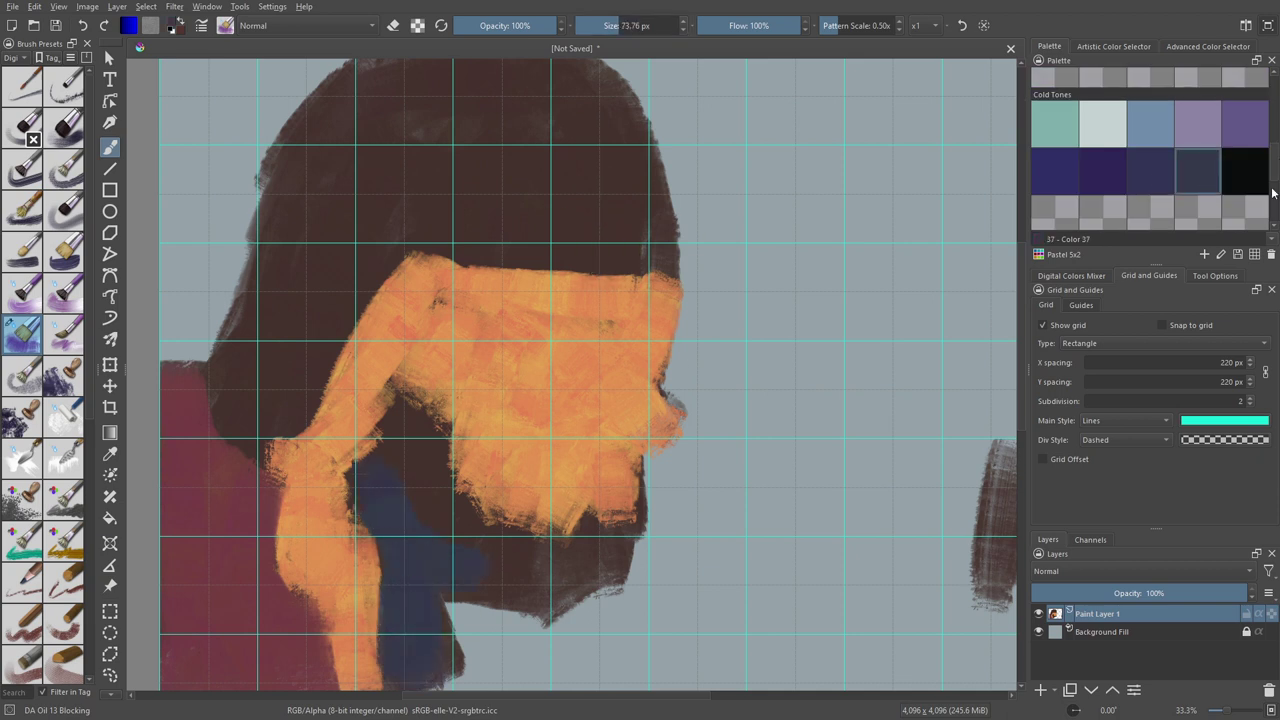
drag(395, 405, 415, 470)
Step: Test a dark red on the background and add a dark magenta mark near the eye
scroll(1150, 160, down, 5)
click(1103, 133)
drag(955, 348, 935, 430)
drag(575, 293, 665, 322)
click(1055, 133)
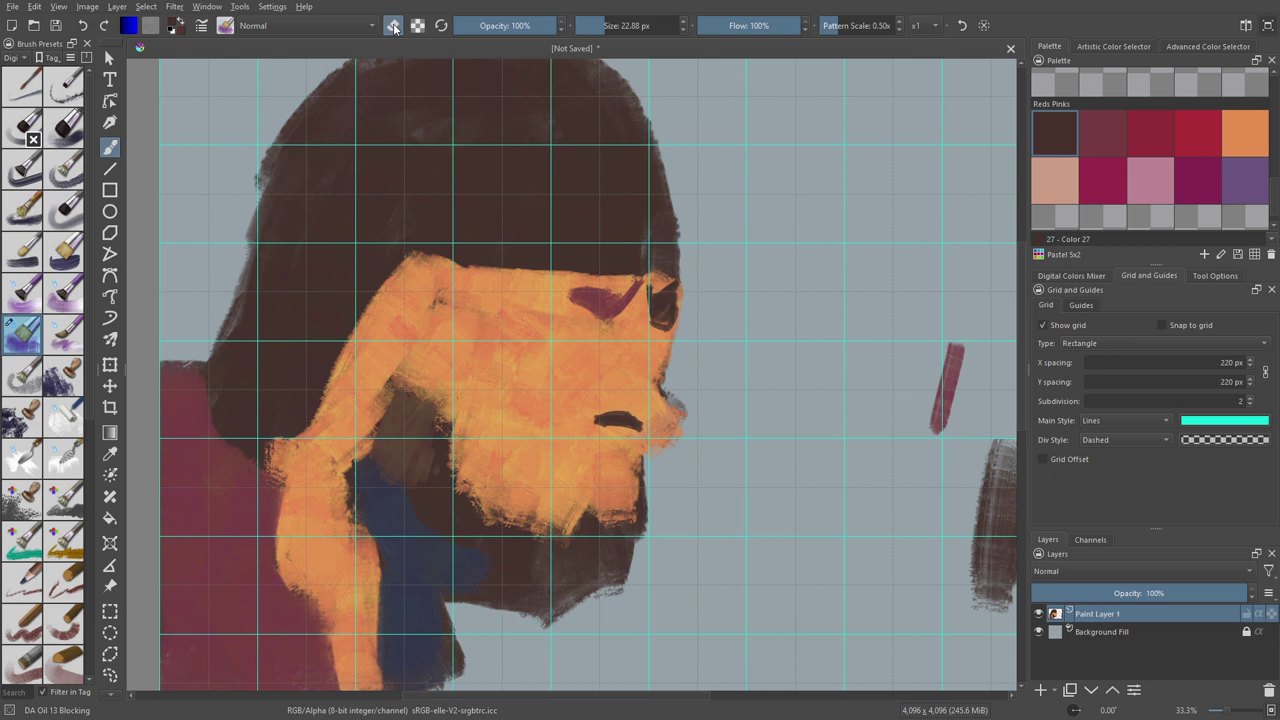
Step: Paint bright red strokes on the nose, cheek, forehead and beard
key(e)
click(1197, 133)
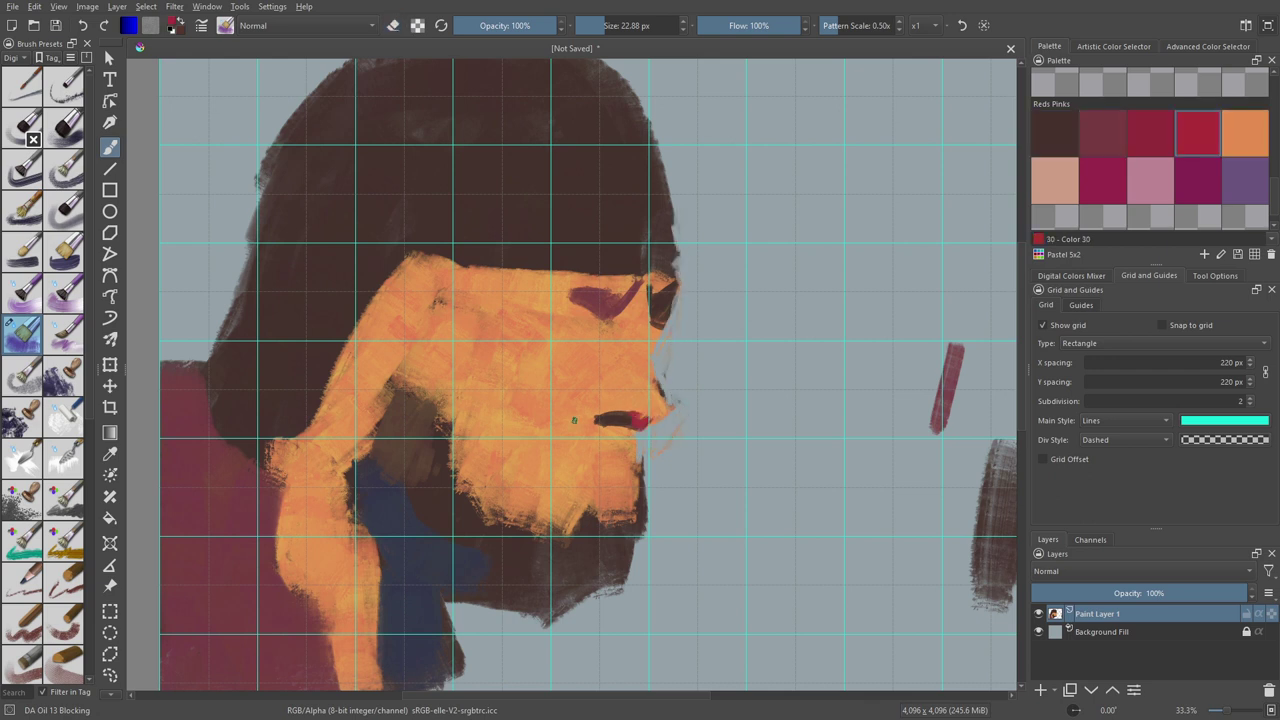
drag(585, 390, 620, 415)
drag(600, 290, 520, 320)
mouse_move(470, 262)
mouse_down()
mouse_move(428, 302)
mouse_move(450, 470)
mouse_up()
drag(460, 440, 590, 540)
drag(520, 440, 635, 490)
Step: Add a light stroke on the nose and ochre planes on the cheek and forehead
click(1150, 180)
drag(640, 355, 625, 385)
scroll(1150, 180, down, 2)
click(1103, 150)
drag(500, 365, 525, 400)
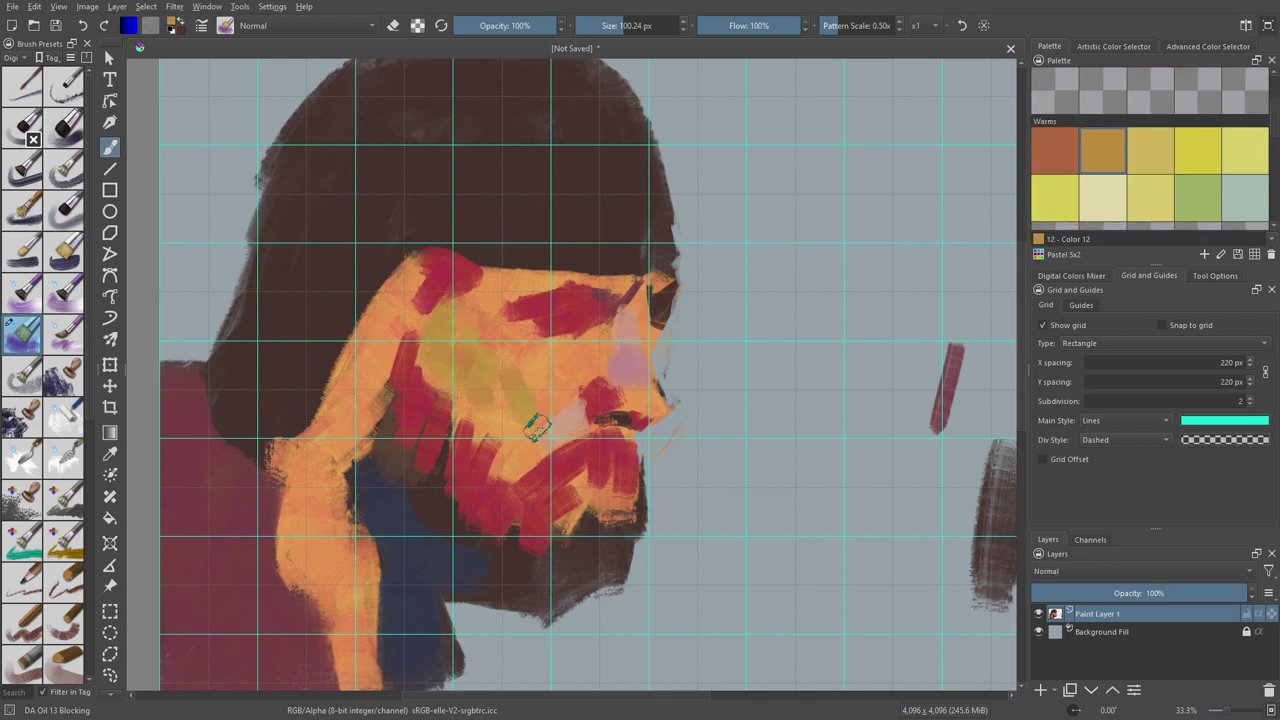
drag(430, 330, 490, 405)
drag(525, 415, 550, 440)
drag(515, 285, 560, 290)
Step: Add cream highlights on the nose, cheeks and brow
click(1103, 198)
drag(630, 315, 640, 345)
drag(555, 440, 605, 420)
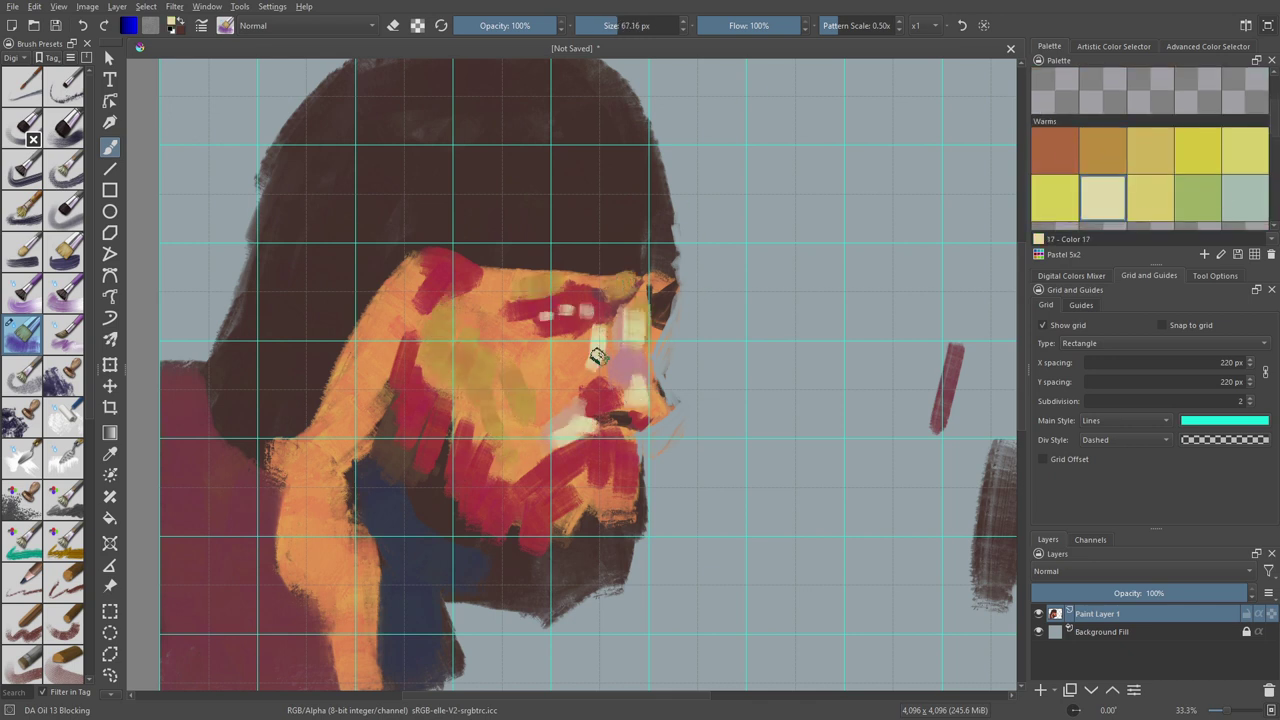
drag(585, 305, 600, 370)
drag(480, 330, 555, 380)
mouse_move(590, 290)
mouse_down()
mouse_move(630, 300)
mouse_move(678, 278)
mouse_up()
Step: Paint a dark navy shadow on the neck and jaw, plus yellow-green strokes on cheek and temple
scroll(1150, 180, up, 2)
click(1197, 205)
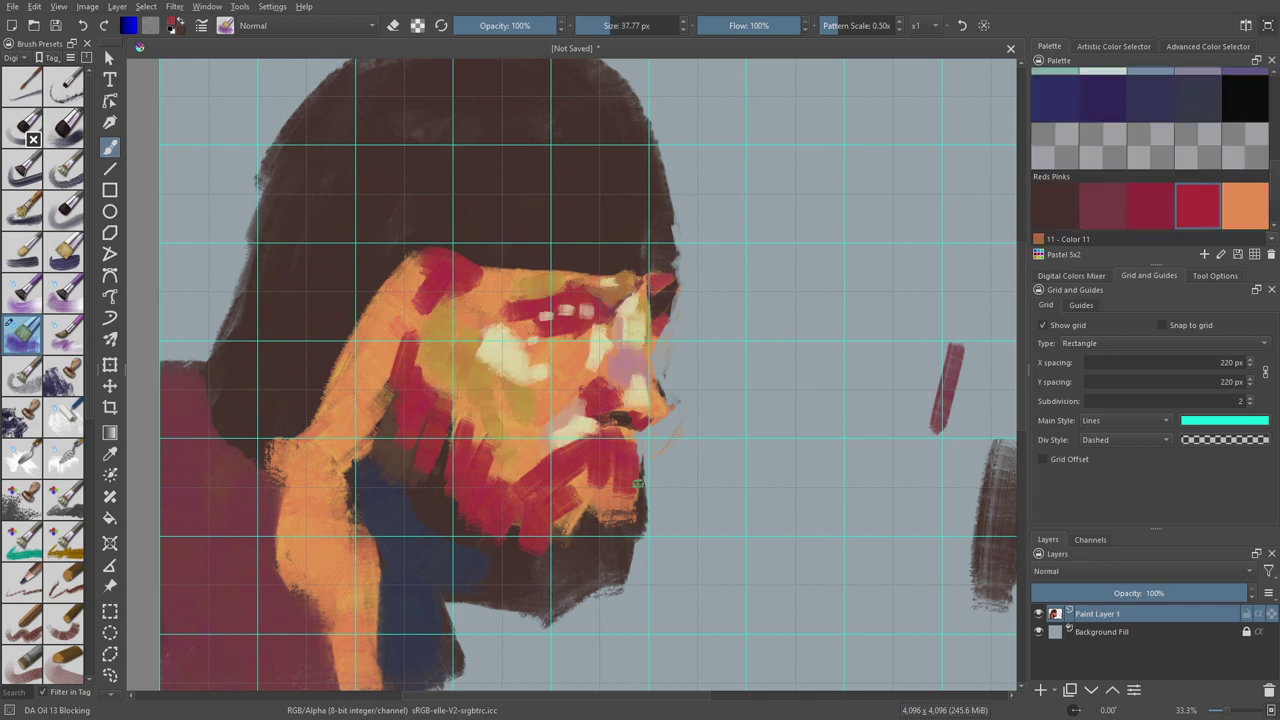
ctrl+click(425, 595)
mouse_move(345, 475)
mouse_down()
mouse_move(353, 423)
mouse_move(398, 332)
mouse_up()
ctrl+click(520, 395)
drag(428, 252, 468, 326)
mouse_move(372, 336)
mouse_down()
mouse_move(340, 406)
mouse_move(318, 378)
mouse_up()
Step: Paint dark maroon strokes down the neck and left jaw
ctrl+click(300, 440)
ctrl+click(230, 500)
mouse_move(300, 420)
mouse_down()
mouse_move(288, 445)
mouse_move(296, 498)
mouse_up()
drag(285, 450, 335, 680)
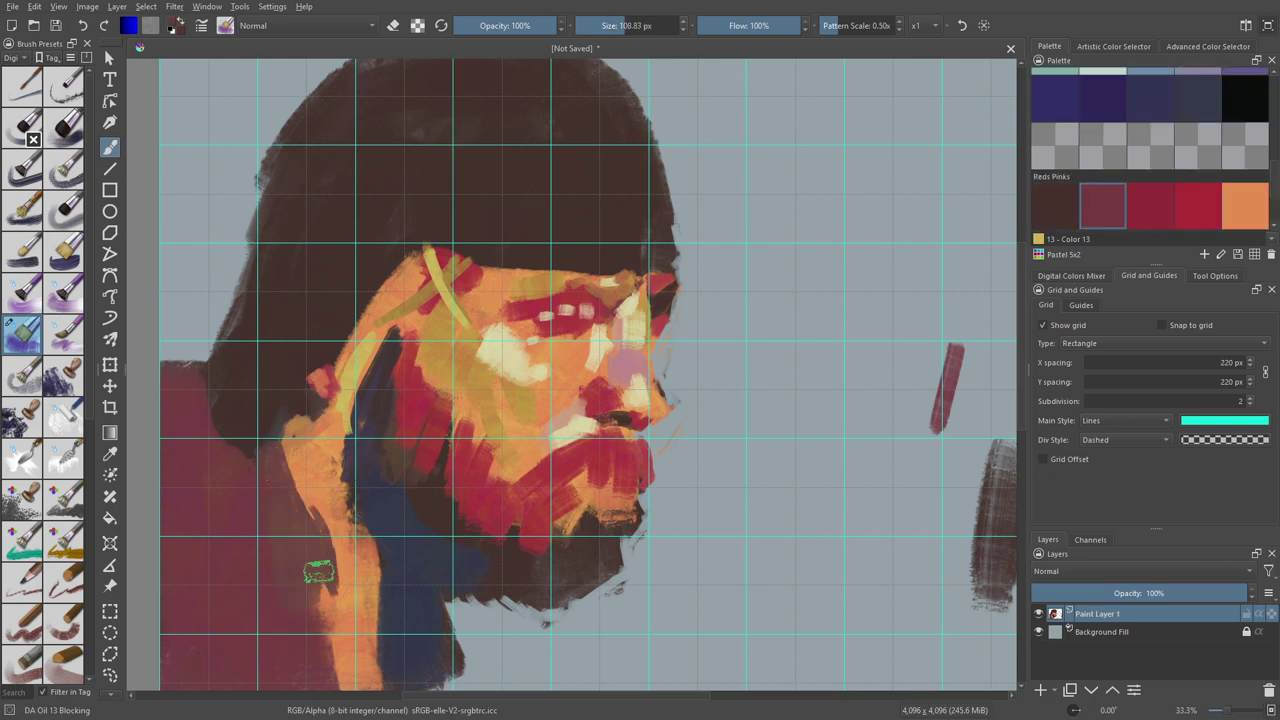
ctrl+click(632, 272)
Step: With a smaller brush, paint the eye with a dark blue iris and crimson lids
drag(614, 286, 555, 298)
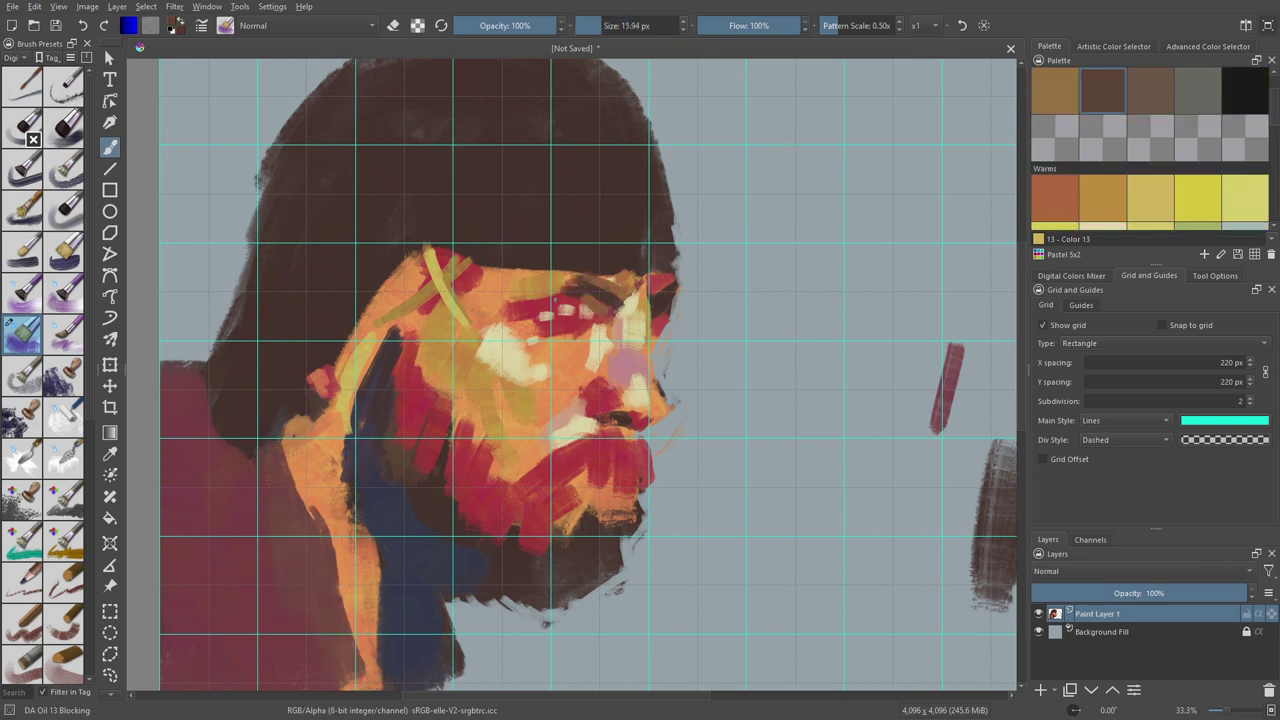
ctrl+click(577, 313)
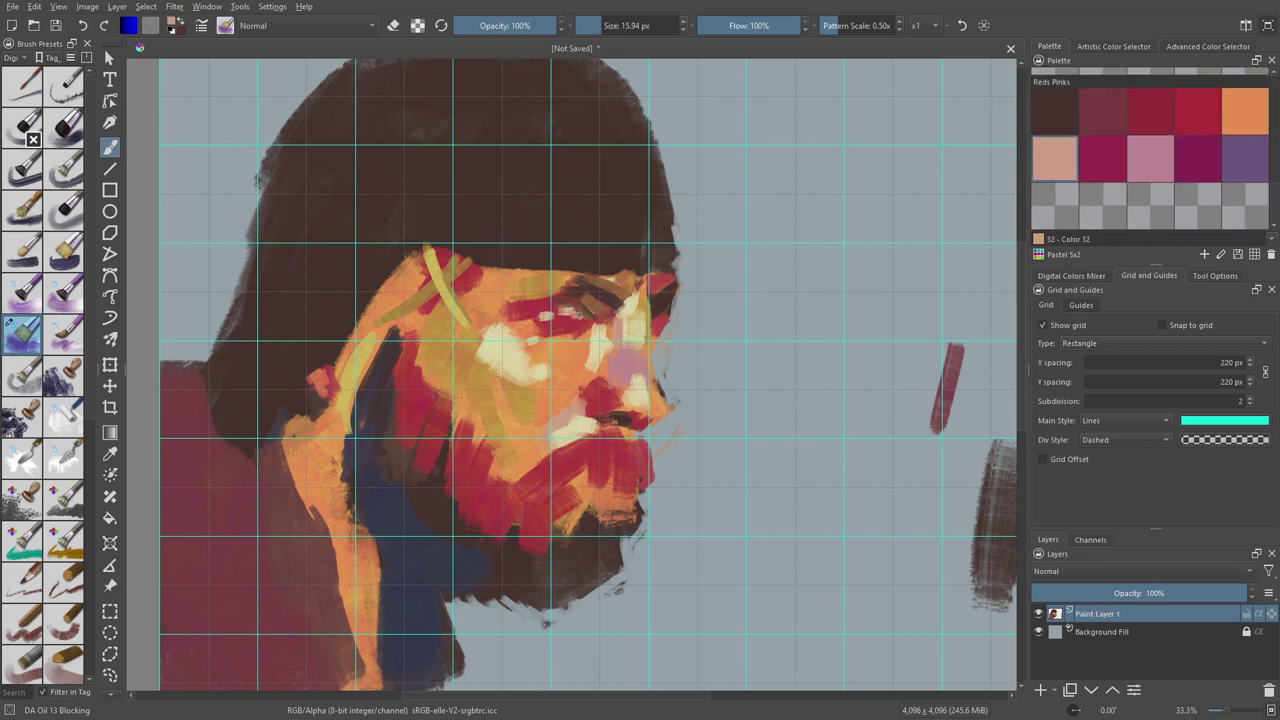
ctrl+click(572, 312)
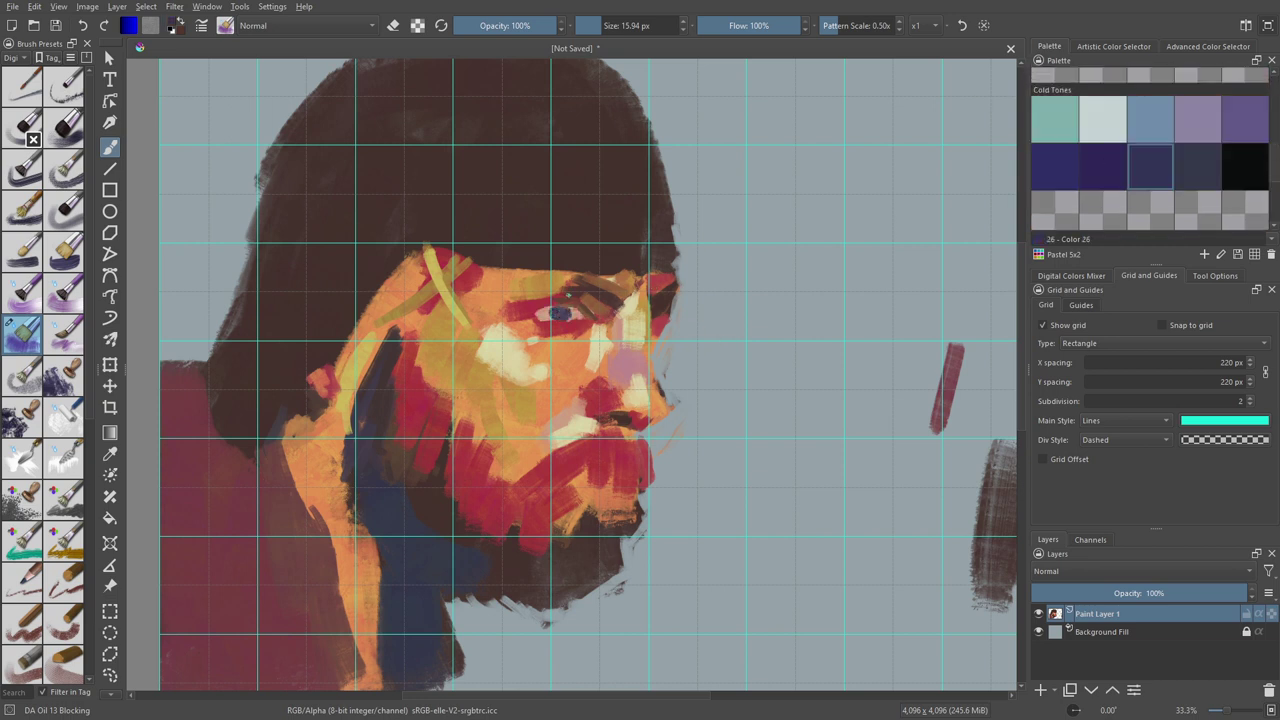
ctrl+click(612, 445)
ctrl+click(604, 484)
ctrl+click(610, 505)
ctrl+click(610, 540)
Step: Refine the eye socket and brow with sampled dark brown, cream, tan and slate at smaller sizes
key(bracketleft)
ctrl+click(594, 314)
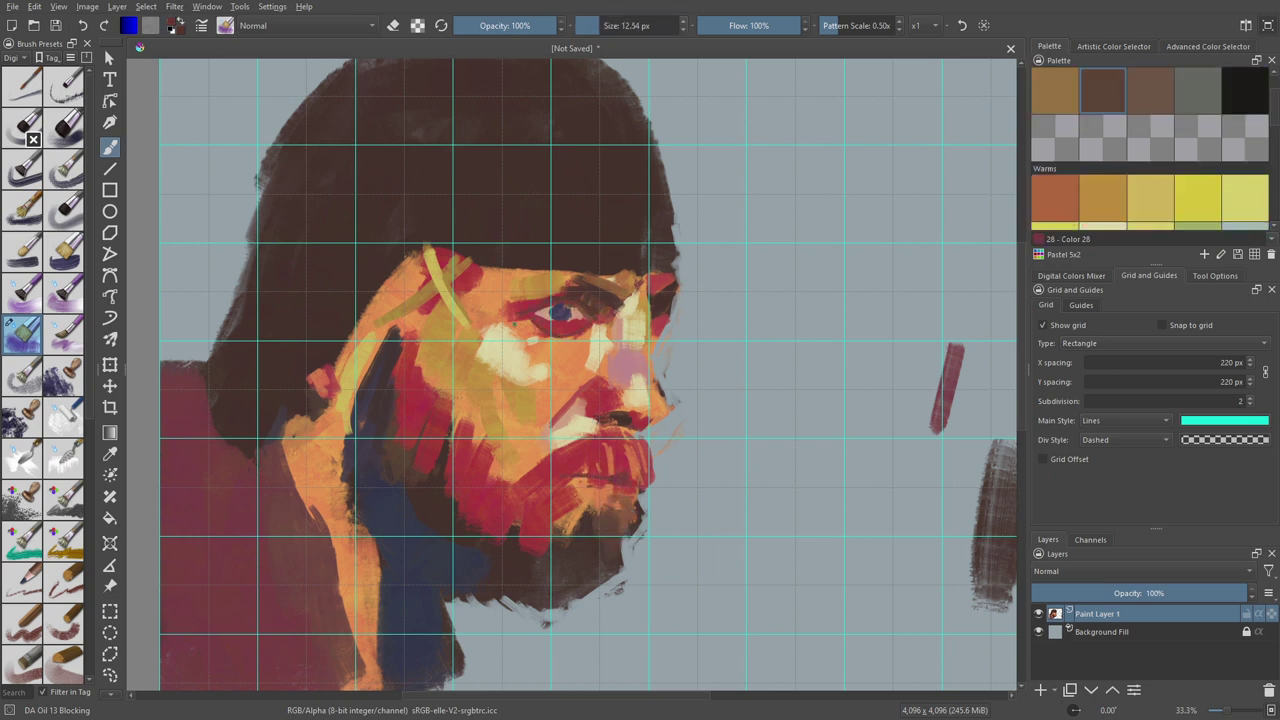
ctrl+click(516, 316)
ctrl+click(648, 324)
key(bracketleft)
key(bracketleft)
key(bracketleft)
ctrl+click(656, 312)
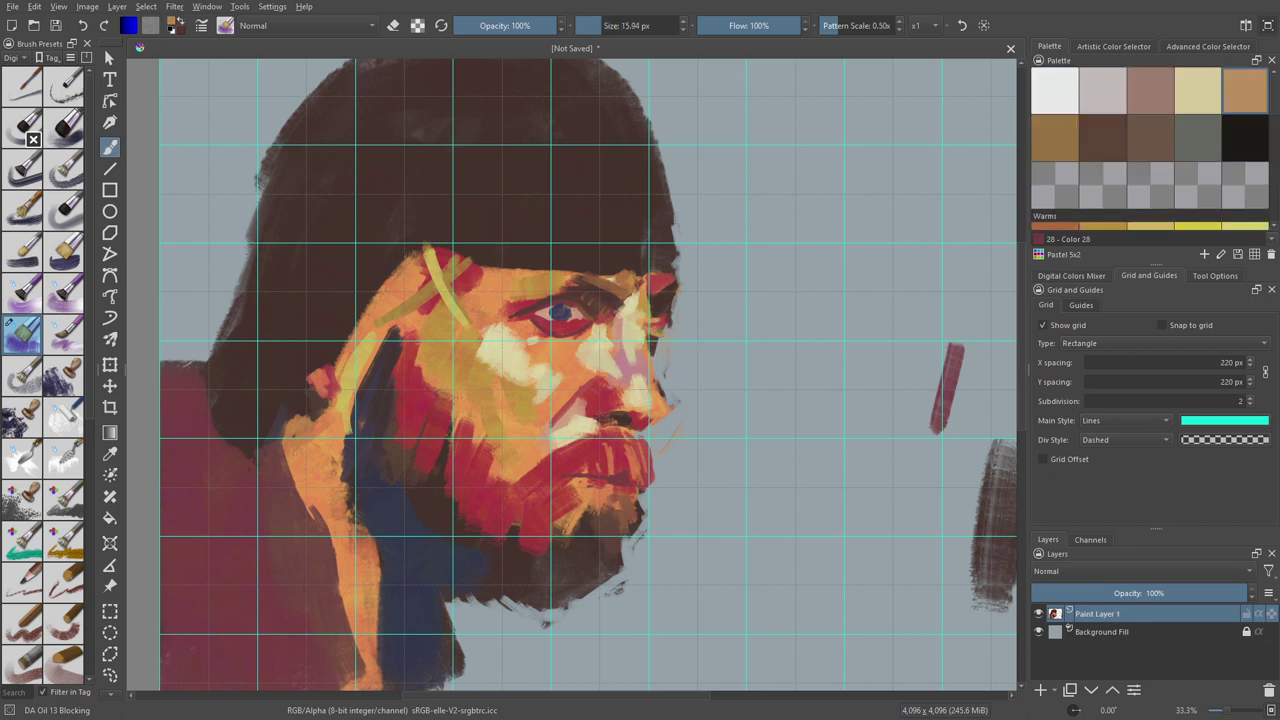
ctrl+click(647, 340)
ctrl+click(644, 310)
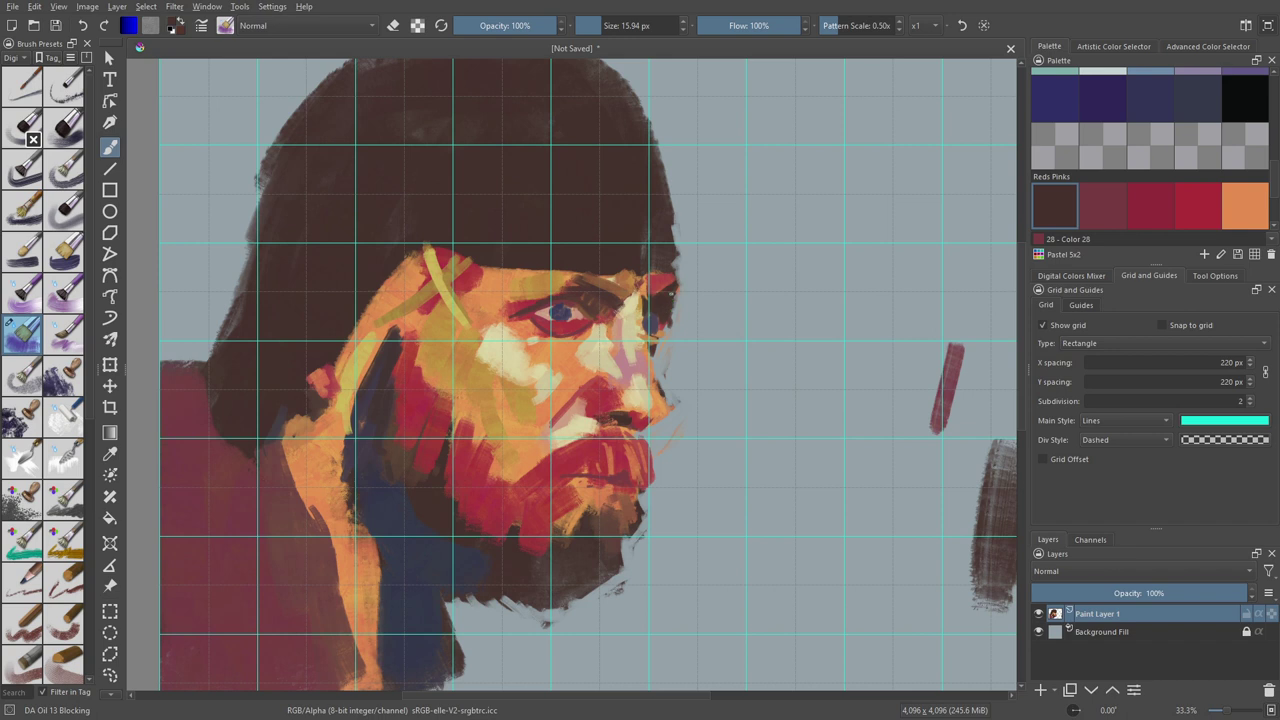
ctrl+click(656, 340)
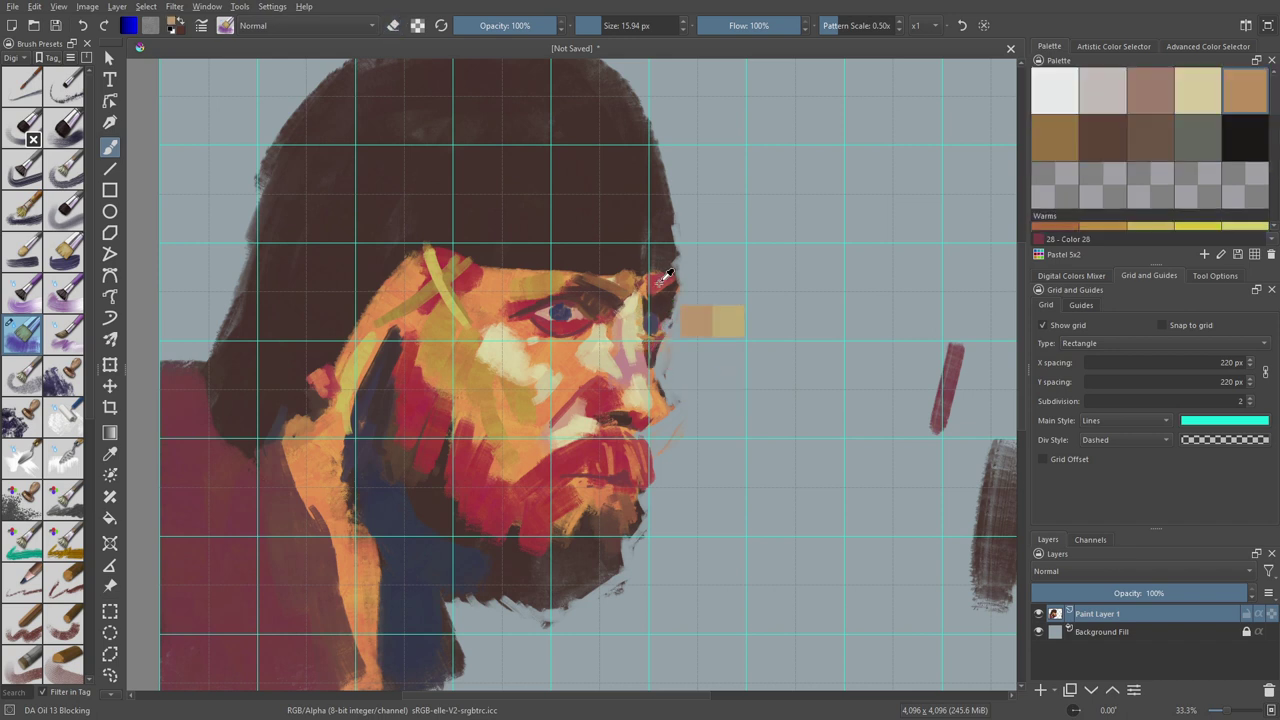
Step: Show the Digital Colors Mixer docker and sample rose and dark brown from the face
click(1071, 275)
ctrl+click(566, 268)
ctrl+click(566, 295)
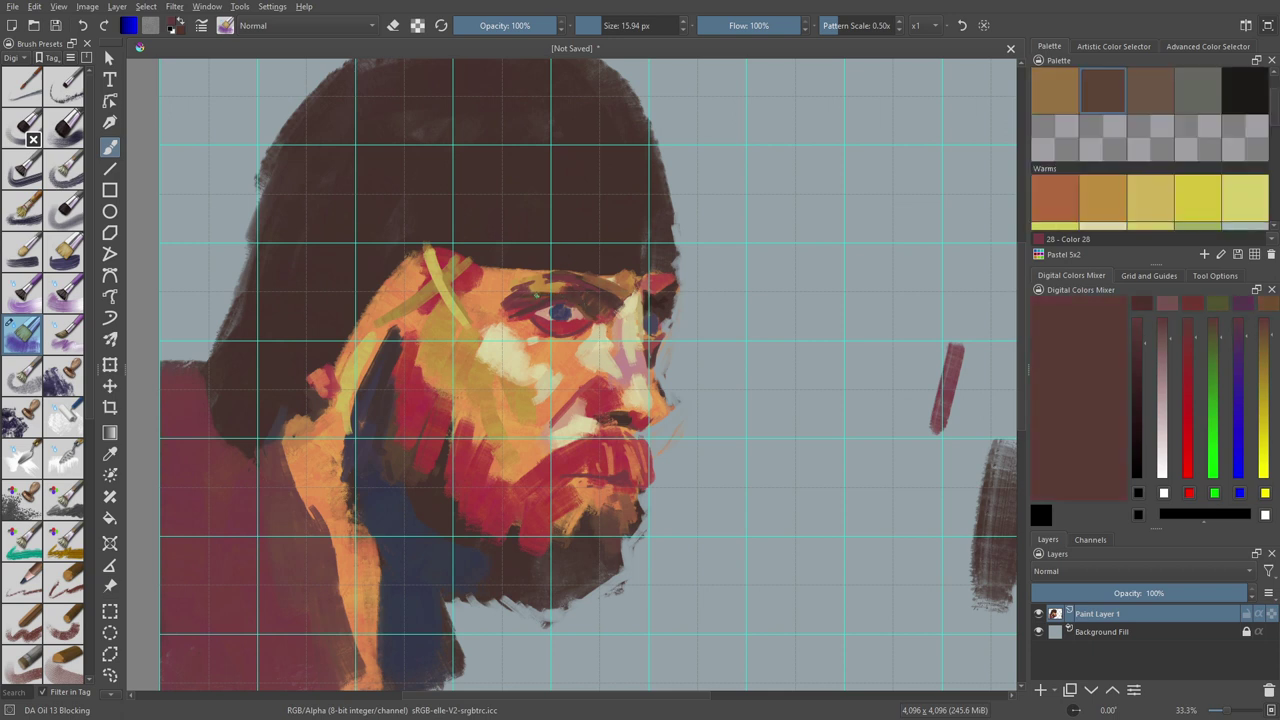
Step: Refine the eye area using rose, orange and light brown colours sampled from the face
ctrl+click(570, 310)
ctrl+click(614, 340)
ctrl+click(595, 327)
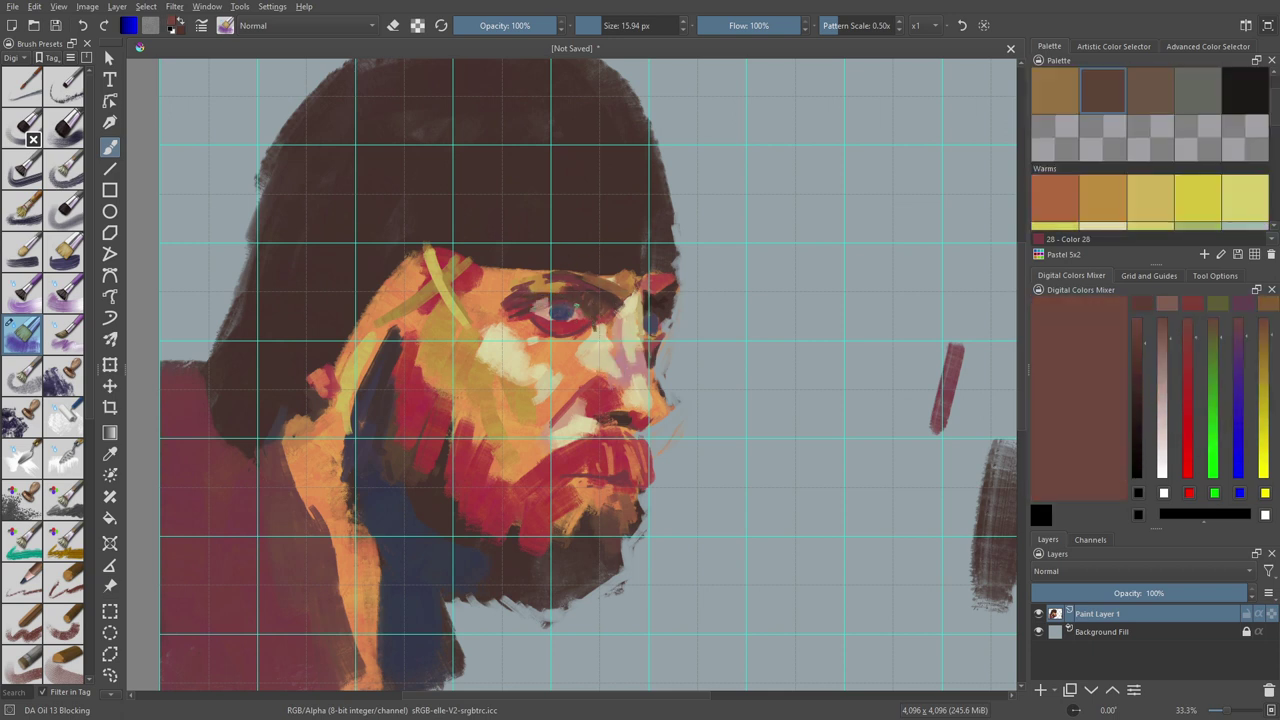
ctrl+click(609, 340)
ctrl+click(536, 314)
ctrl+click(526, 293)
ctrl+click(570, 300)
ctrl+click(578, 440)
ctrl+click(628, 315)
Step: Add rust-brown, magenta, dusty red and near-black accents around the face
ctrl+click(632, 470)
ctrl+click(640, 440)
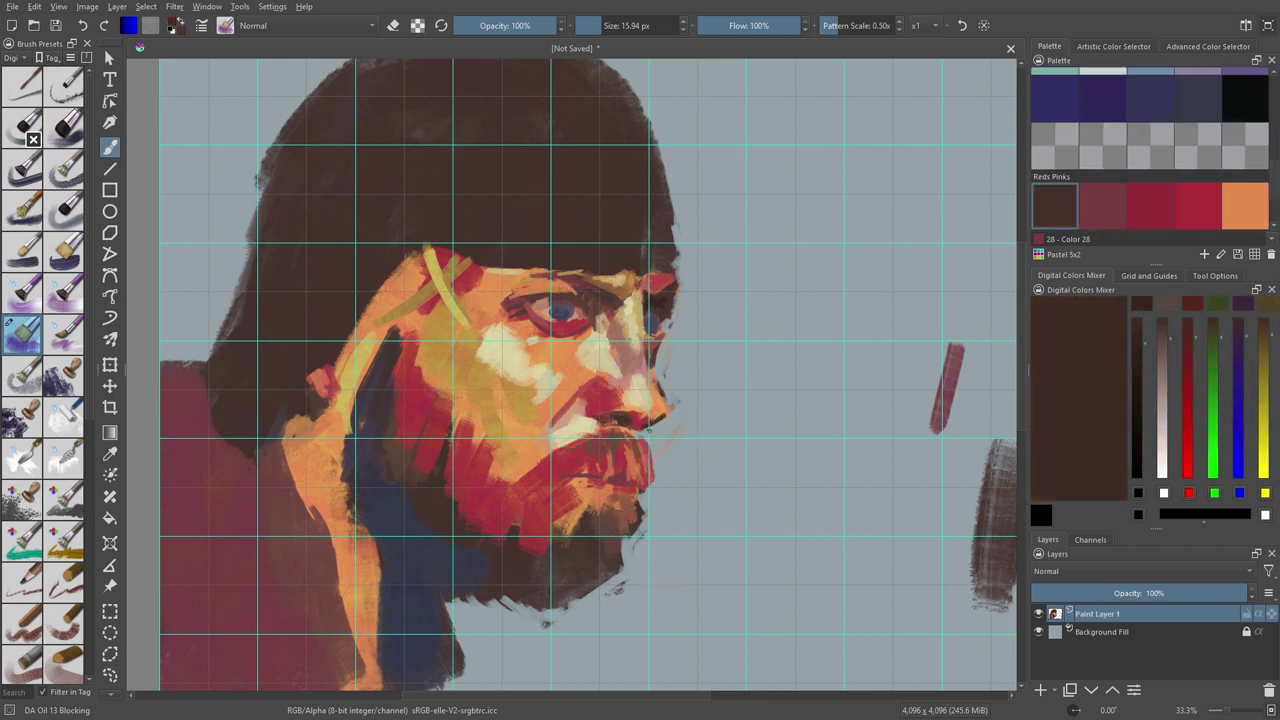
ctrl+click(625, 316)
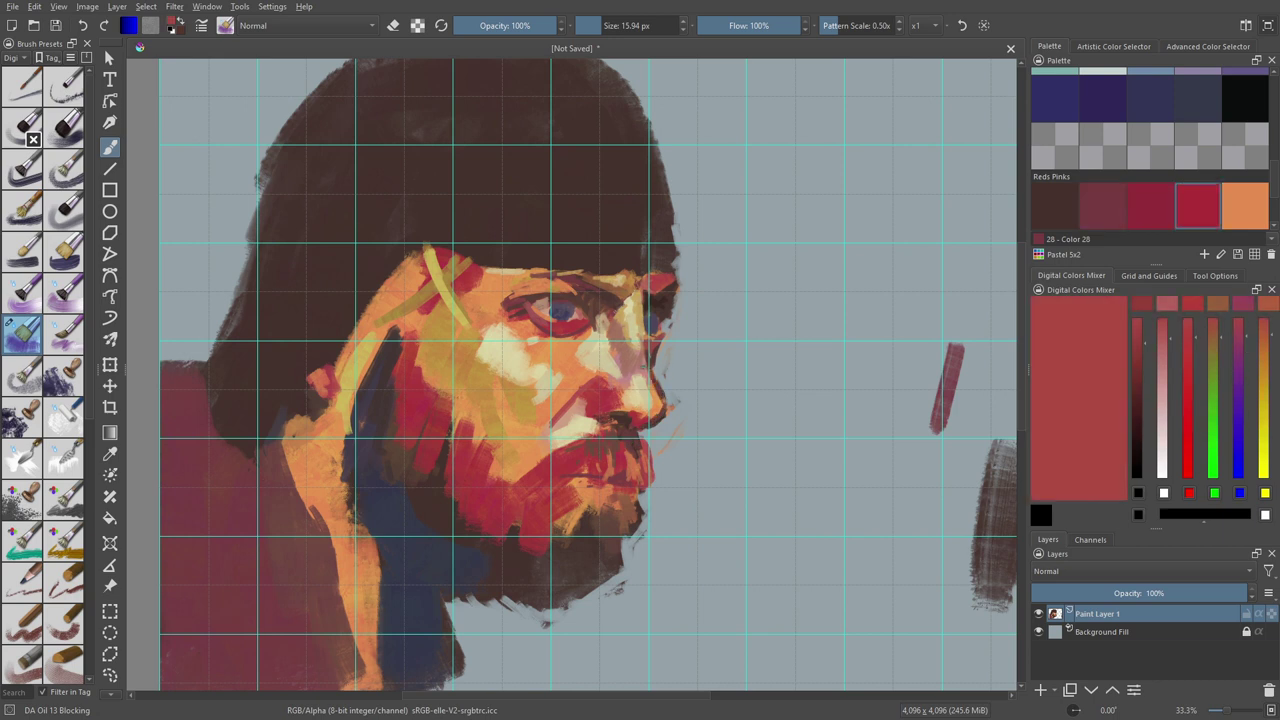
ctrl+click(640, 368)
ctrl+click(635, 447)
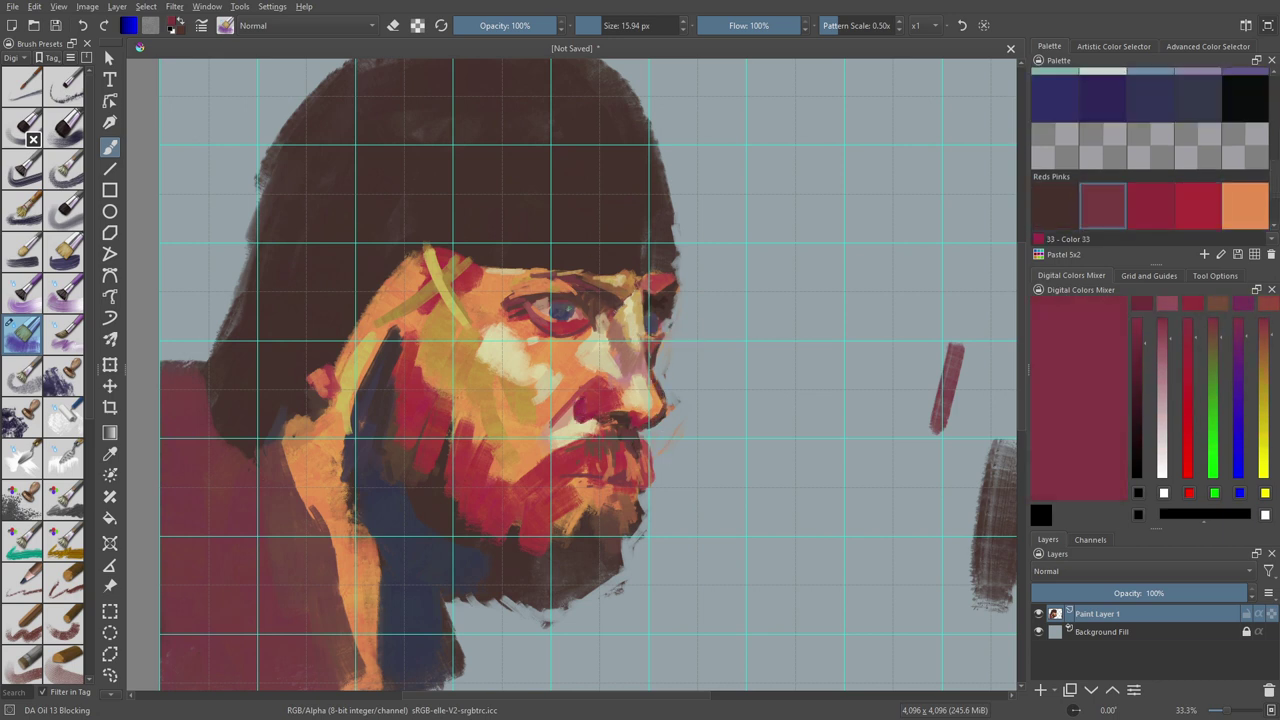
ctrl+click(589, 577)
ctrl+click(683, 169)
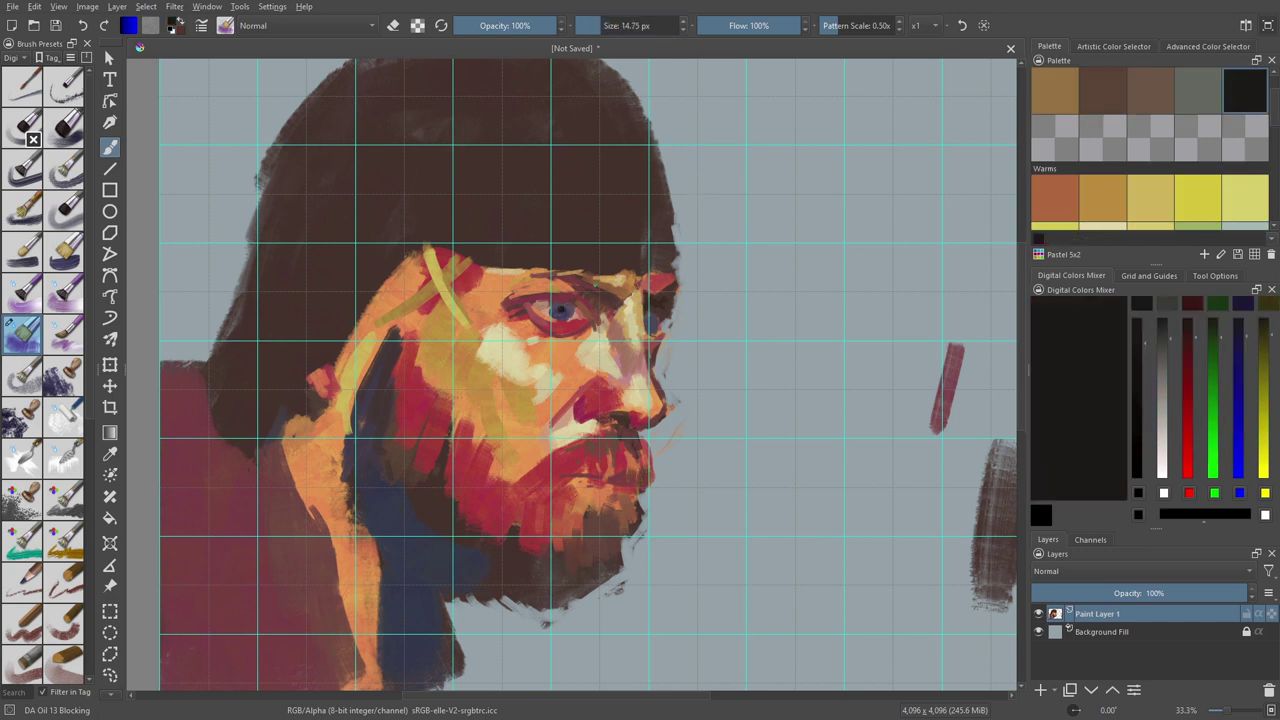
Step: Model the nose and moustache with sampled red, tan, salmon and crimson
ctrl+click(660, 368)
ctrl+click(593, 296)
ctrl+click(503, 349)
ctrl+click(563, 284)
ctrl+click(595, 334)
ctrl+click(545, 292)
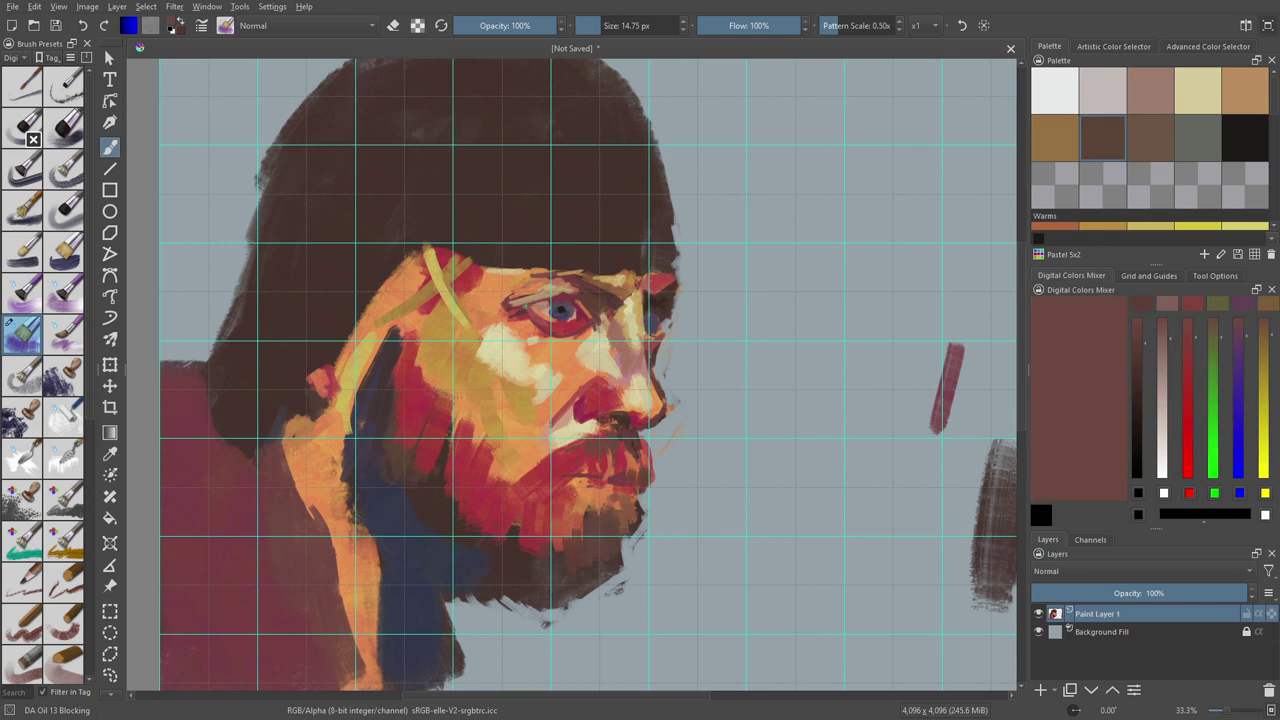
Step: Define the far eye and lip area with sampled dark brown, grey, mauve, pink and orange
ctrl+click(675, 302)
ctrl+click(660, 330)
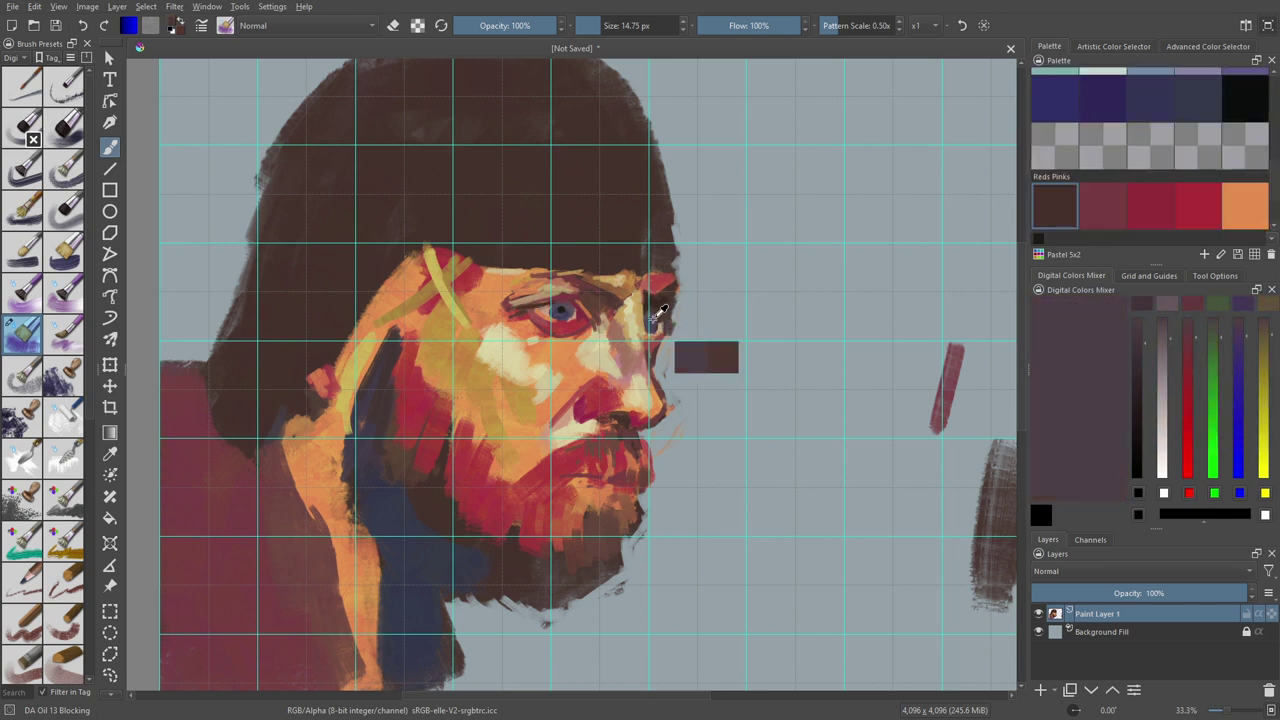
ctrl+click(670, 345)
ctrl+click(626, 353)
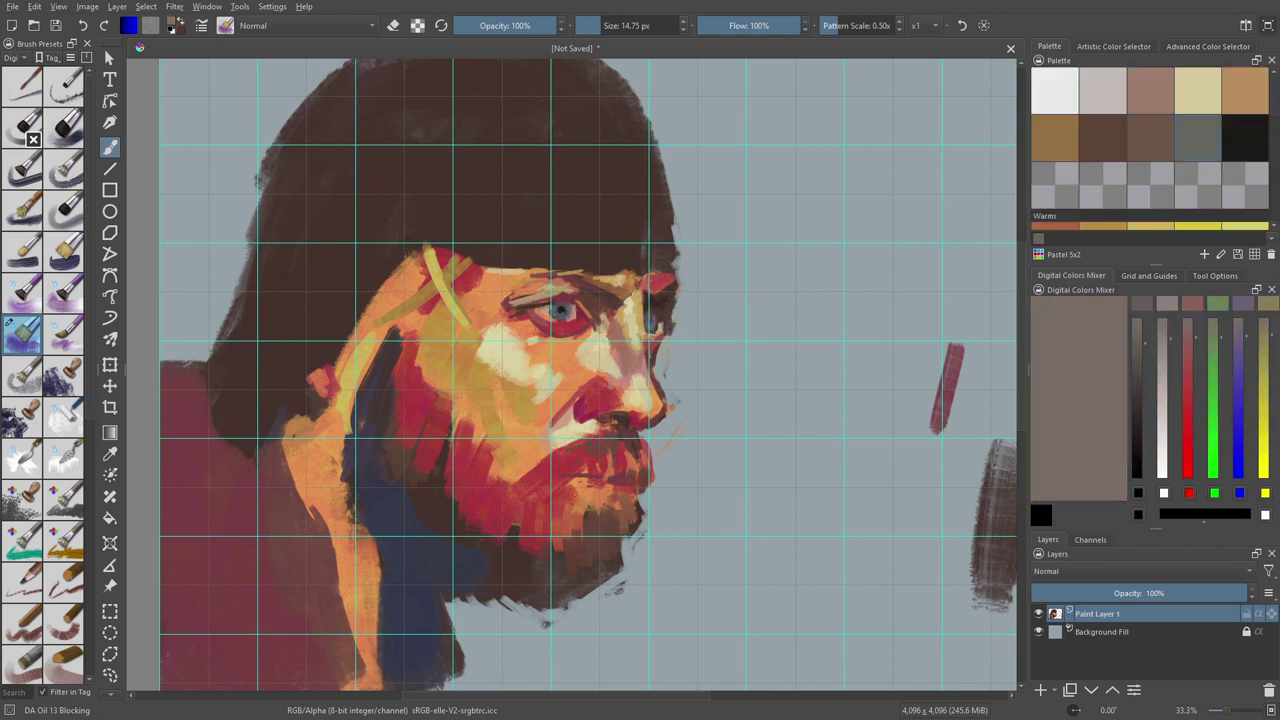
ctrl+click(560, 350)
ctrl+click(478, 423)
ctrl+click(390, 300)
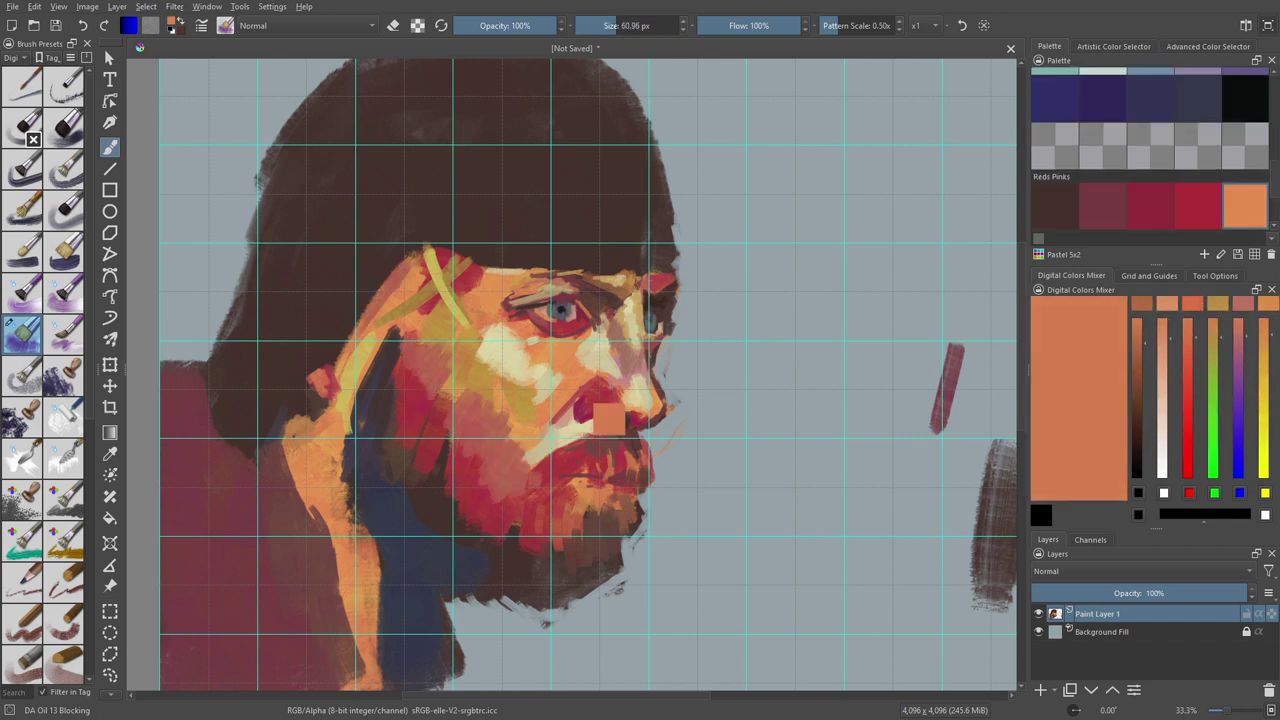
Step: Darken the jaw and beard with dark brown, and add blue-grey along the hat's left edge
click(1236, 308)
mouse_move(410, 300)
mouse_down()
mouse_move(470, 390)
mouse_move(505, 405)
mouse_up()
ctrl+click(420, 500)
drag(460, 470, 520, 540)
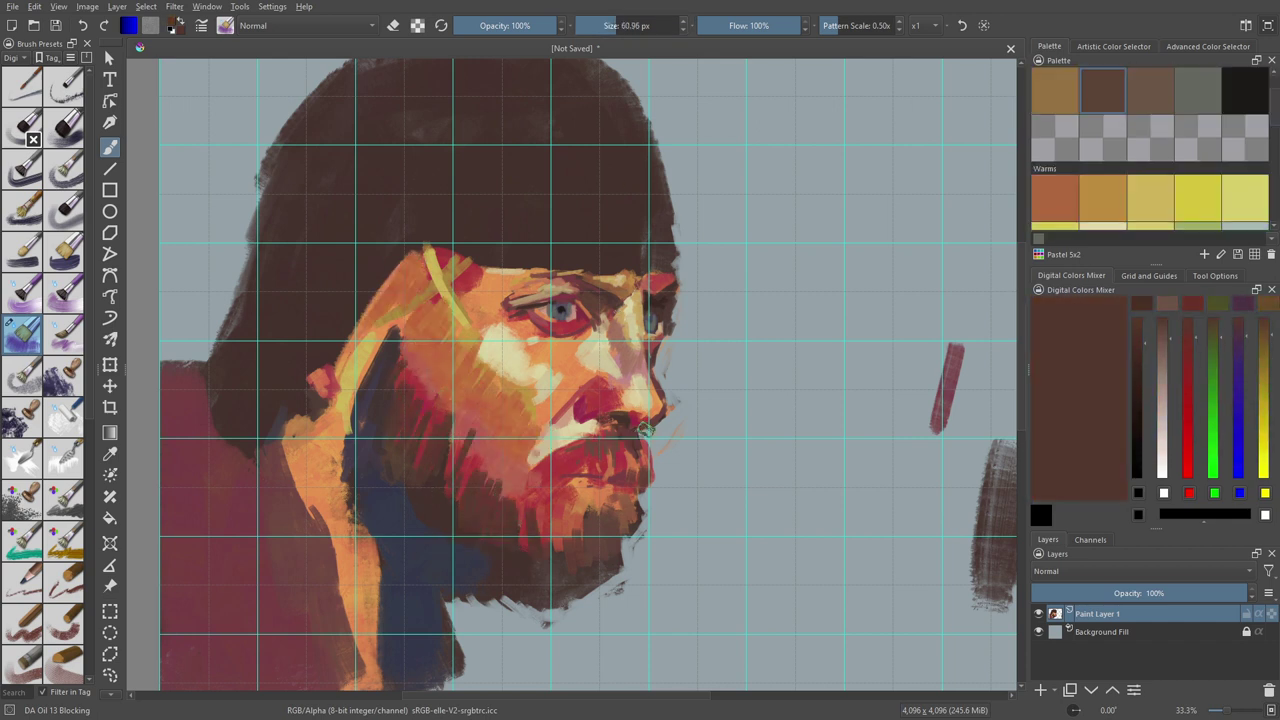
ctrl+click(542, 558)
drag(217, 337, 255, 170)
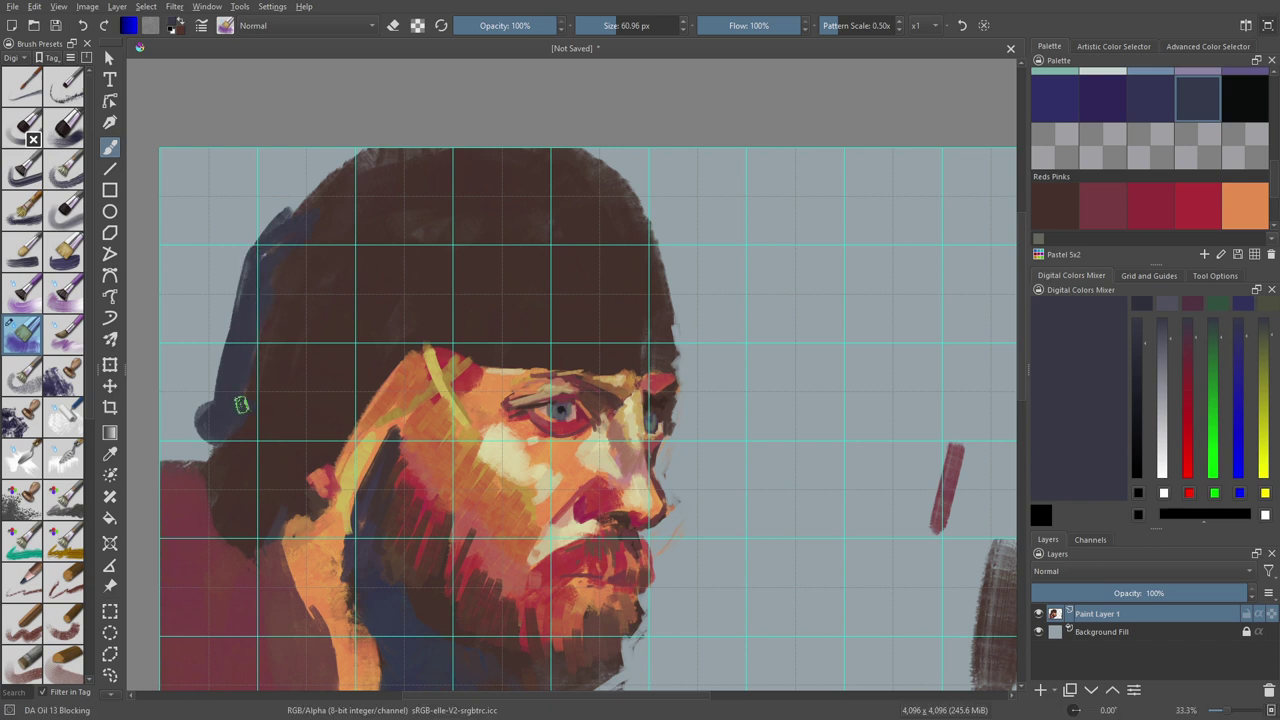
Step: Sample a range of orange, tan, crimson and dark brown tones from the face
ctrl+click(641, 372)
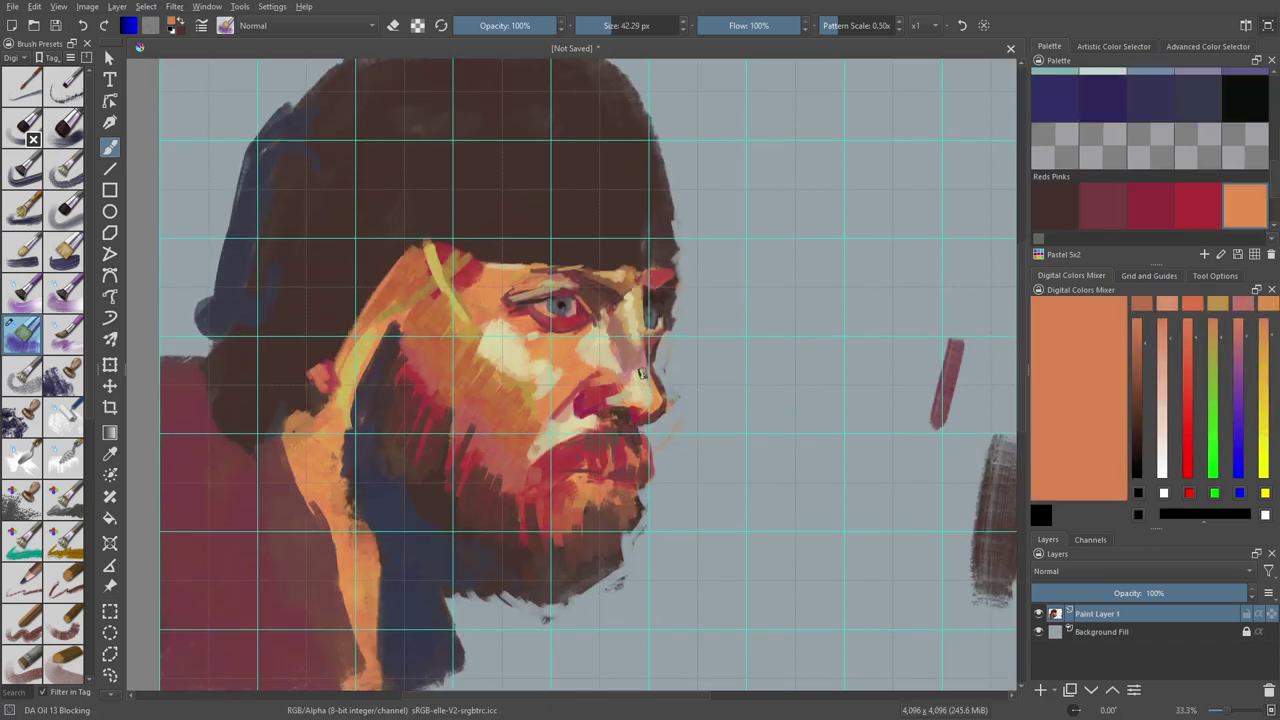
ctrl+click(562, 450)
ctrl+click(630, 345)
ctrl+click(662, 288)
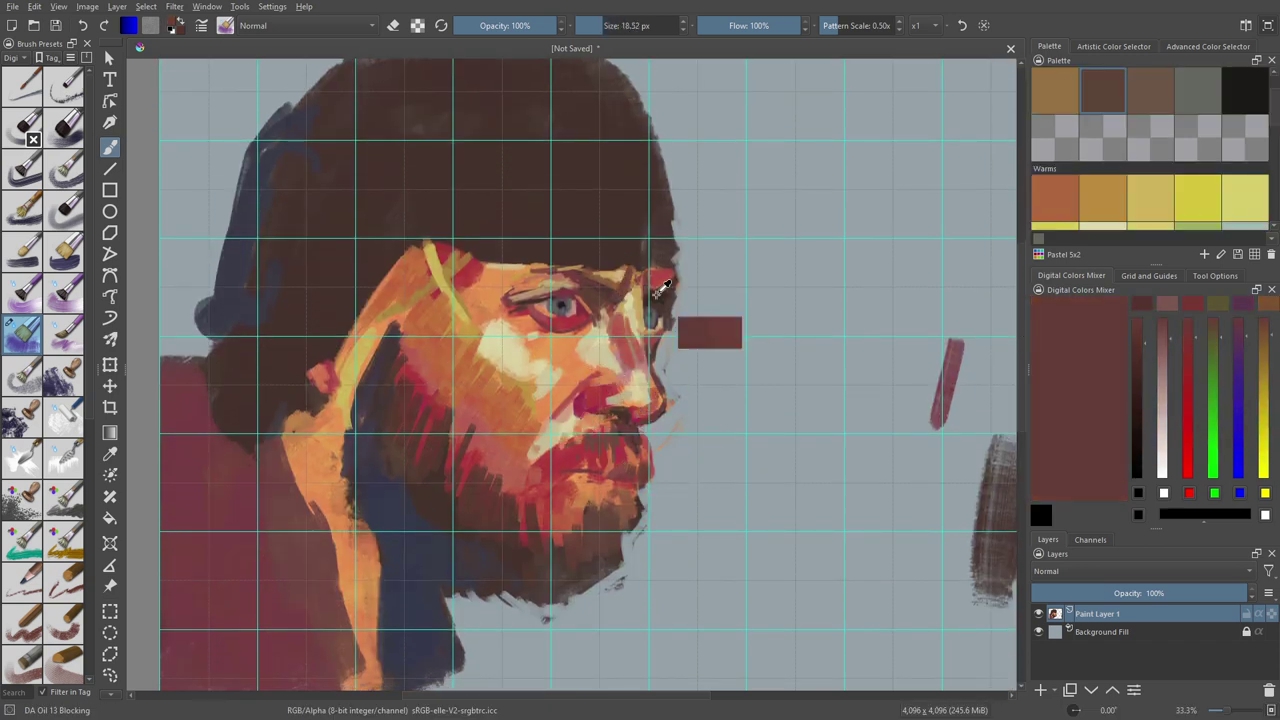
ctrl+click(622, 274)
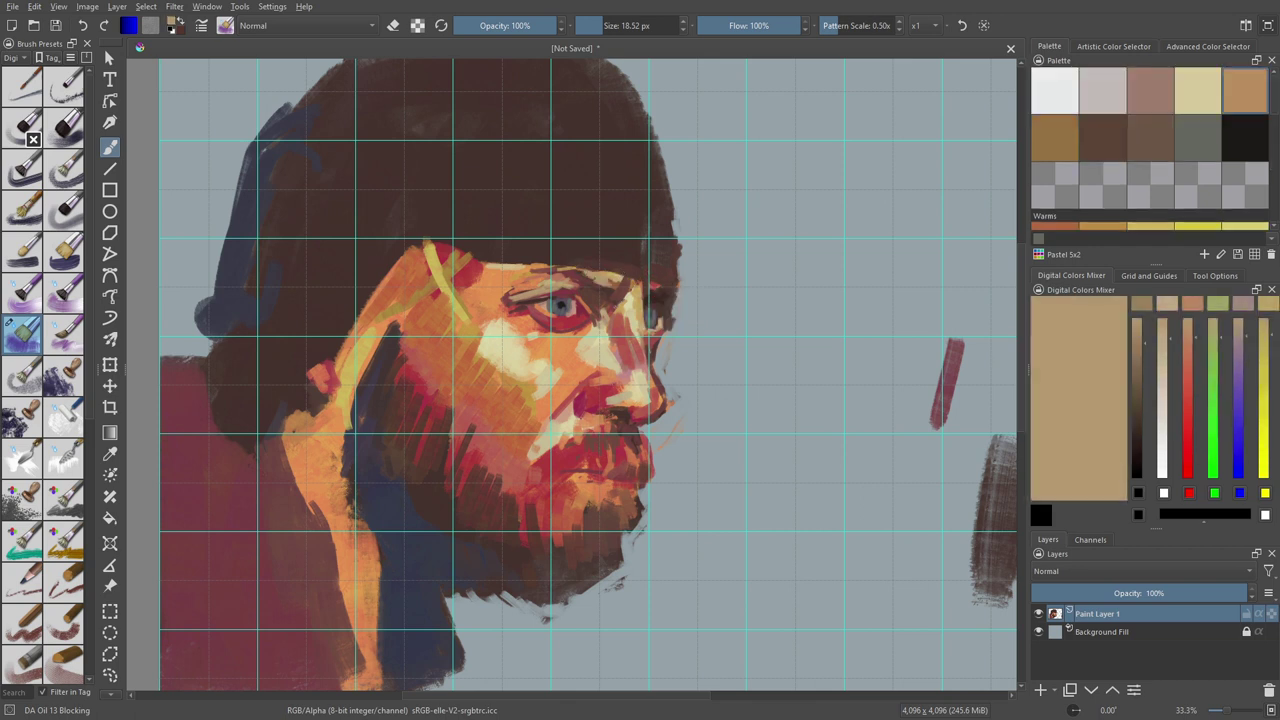
ctrl+click(450, 265)
scroll(1103, 208, down, 3)
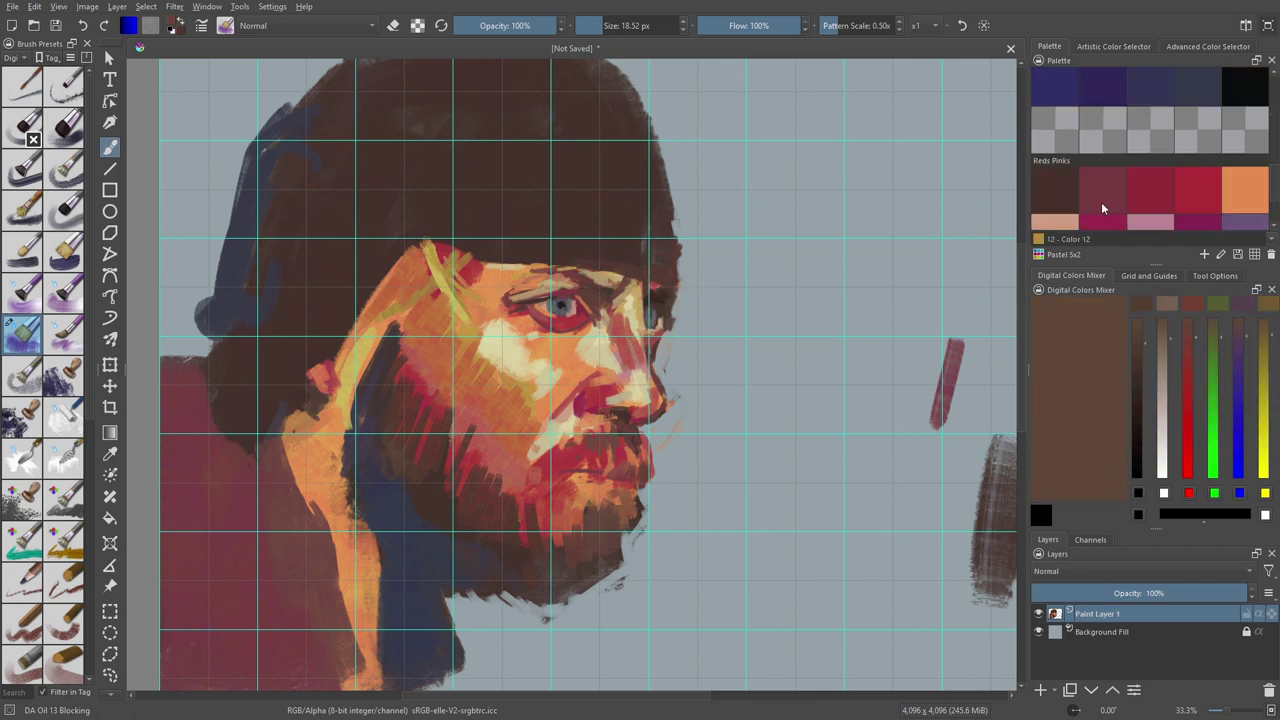
ctrl+click(523, 329)
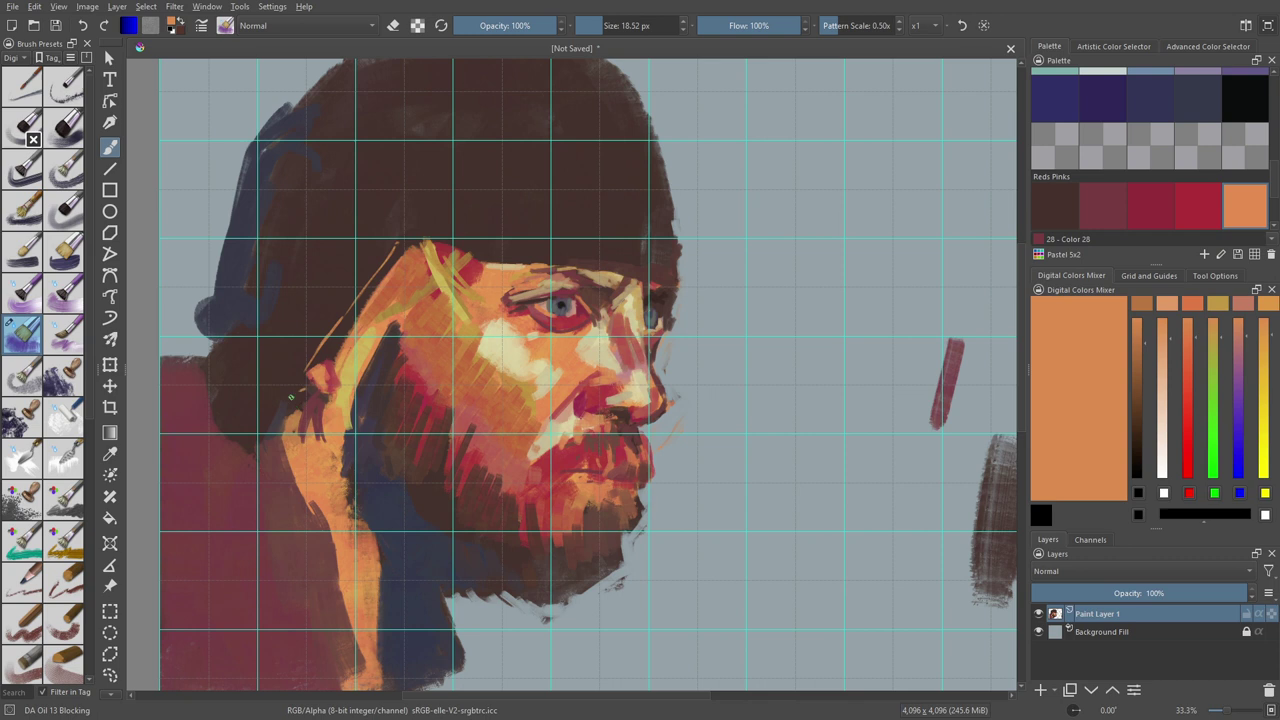
ctrl+click(513, 590)
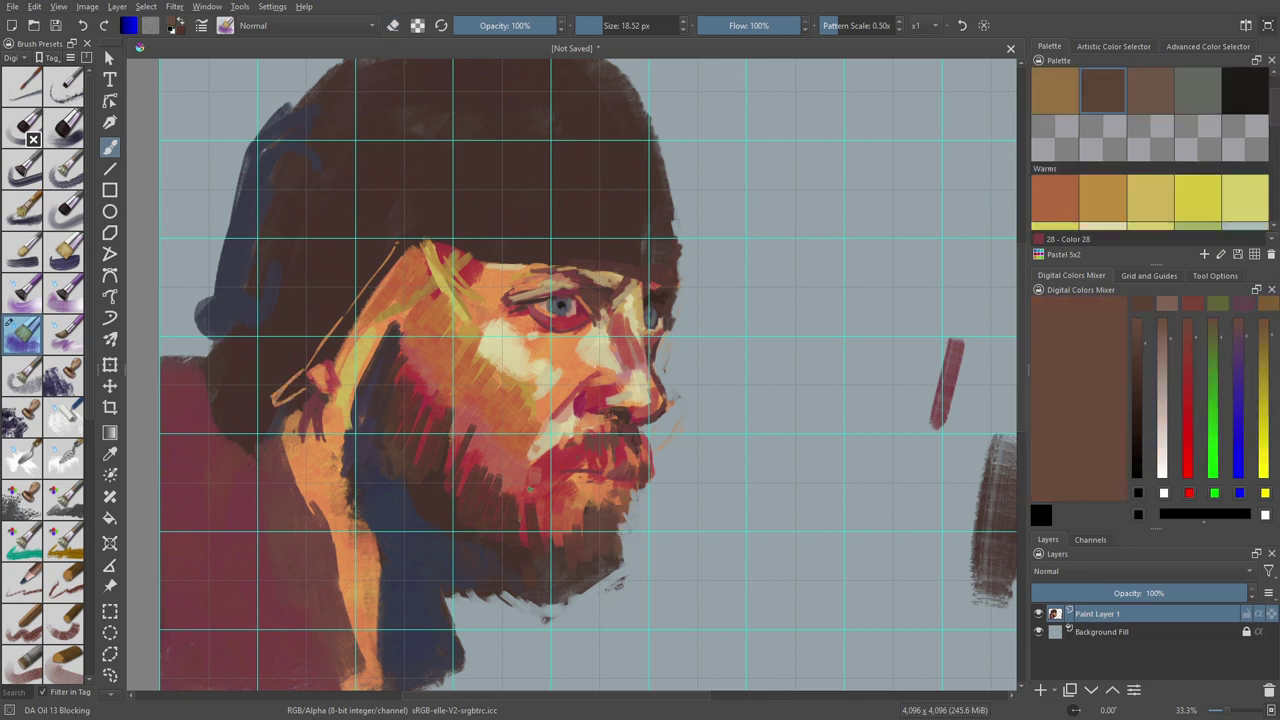
ctrl+click(460, 545)
ctrl+click(634, 444)
ctrl+click(600, 478)
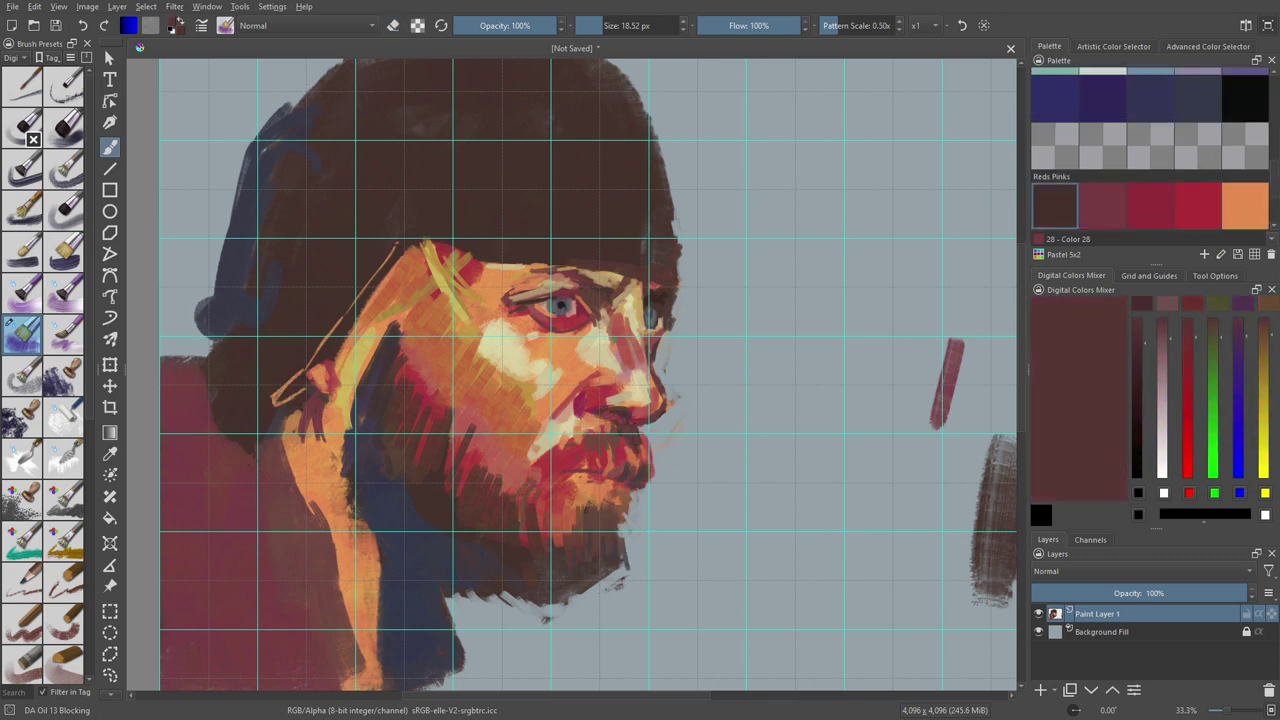
ctrl+click(600, 420)
ctrl+click(589, 388)
ctrl+click(551, 416)
ctrl+click(524, 376)
ctrl+click(490, 306)
ctrl+click(500, 282)
ctrl+click(640, 440)
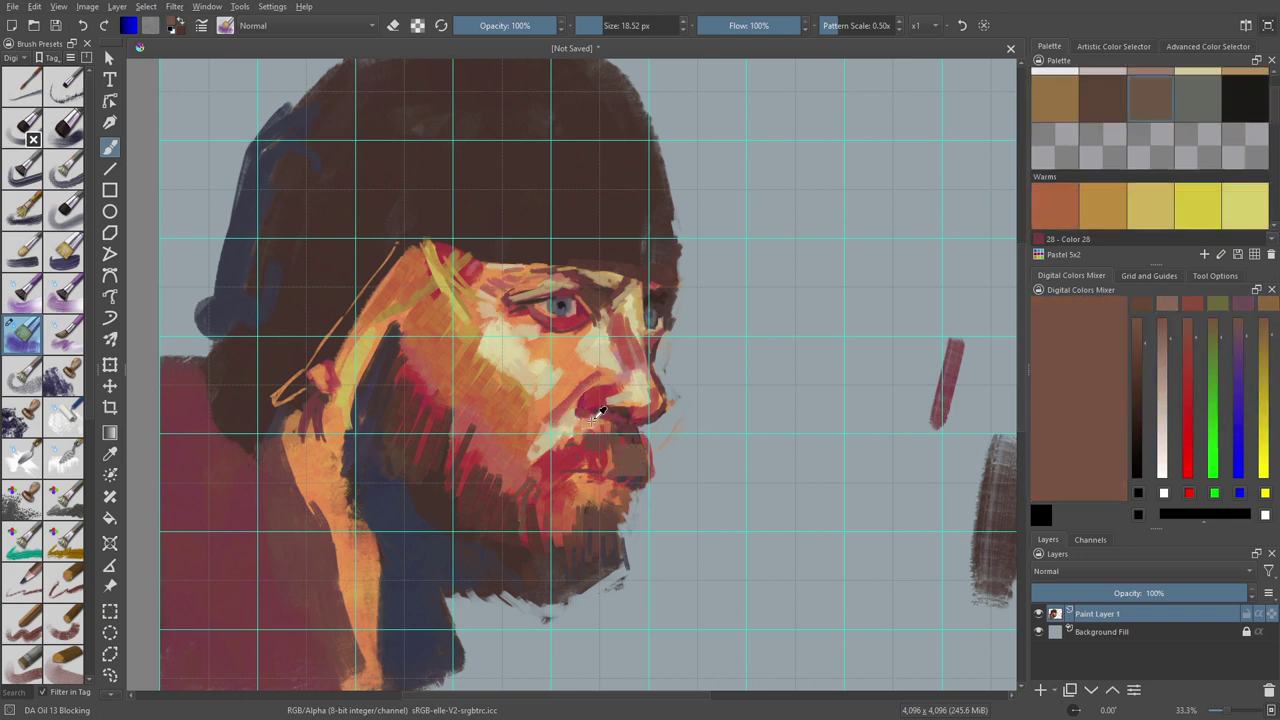
ctrl+click(660, 390)
Step: Paint dark blue and red-brown strokes along the hair and coat edge
key(e)
scroll(1275, 206, down, 2)
scroll(1275, 206, up, 2)
click(1193, 177)
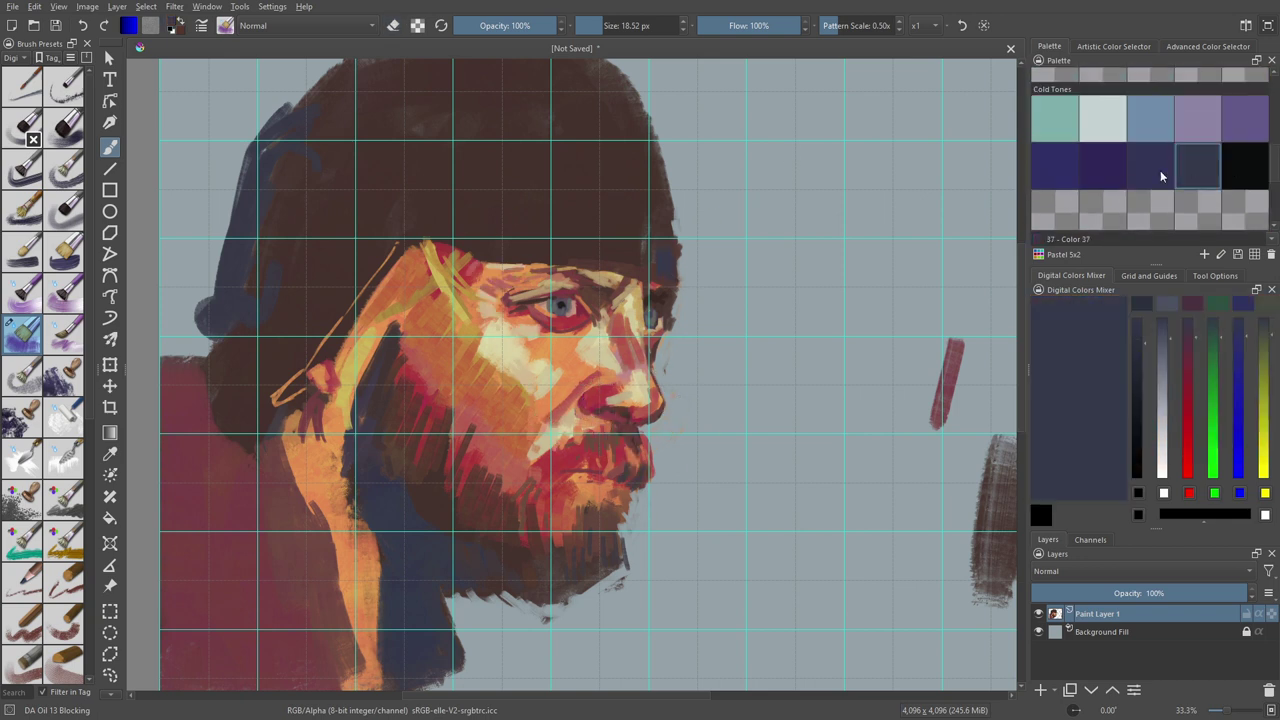
scroll(600, 400, down, 3)
drag(440, 520, 385, 556)
drag(367, 476, 350, 595)
ctrl+click(380, 440)
mouse_move(370, 450)
mouse_down()
mouse_move(330, 300)
mouse_move(376, 201)
mouse_up()
Step: Repaint the eye, cheek and nose with sampled skin, red and orange tones
ctrl+click(376, 201)
scroll(700, 357, up, 3)
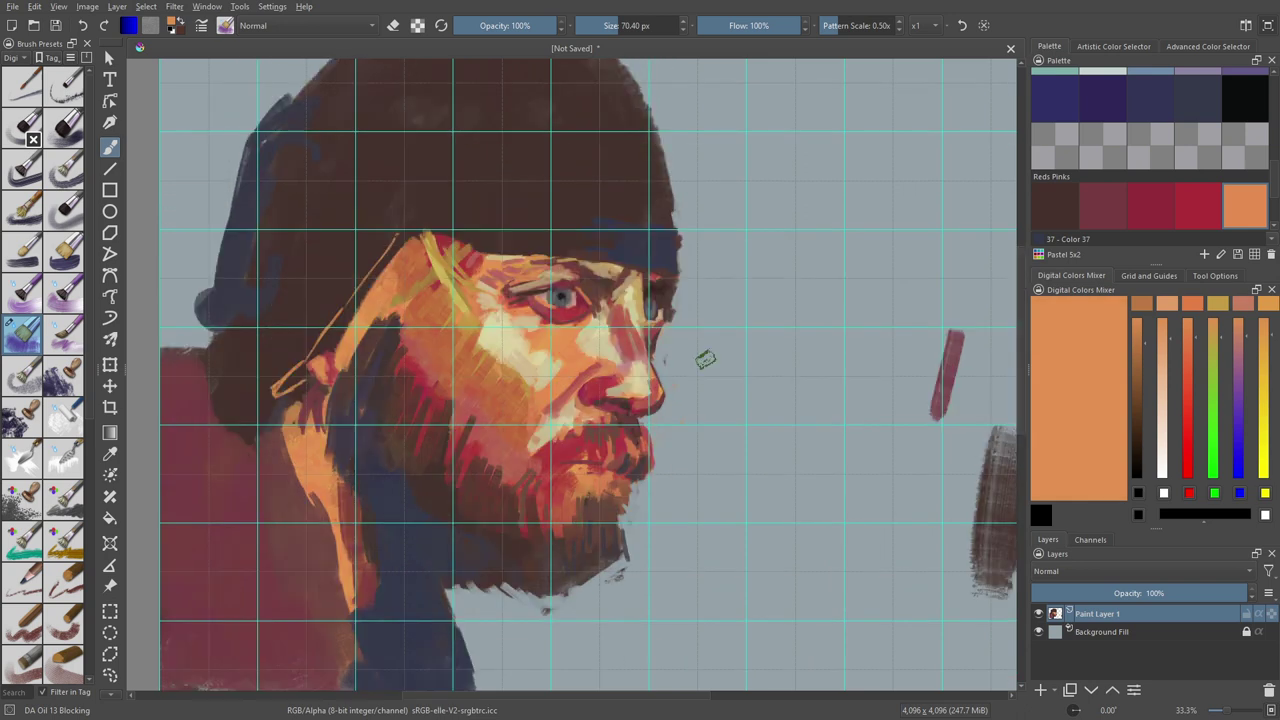
ctrl+click(600, 360)
click(618, 335)
ctrl+click(575, 305)
mouse_move(530, 305)
mouse_down()
mouse_move(604, 350)
mouse_move(586, 355)
mouse_move(630, 400)
mouse_move(638, 388)
mouse_up()
ctrl+click(560, 325)
ctrl+click(600, 330)
ctrl+click(608, 371)
ctrl+click(643, 370)
drag(630, 336, 610, 272)
Step: Sample orange from near the eye and repaint strokes around the eye and brow
ctrl+click(656, 390)
ctrl+click(624, 288)
ctrl+click(598, 276)
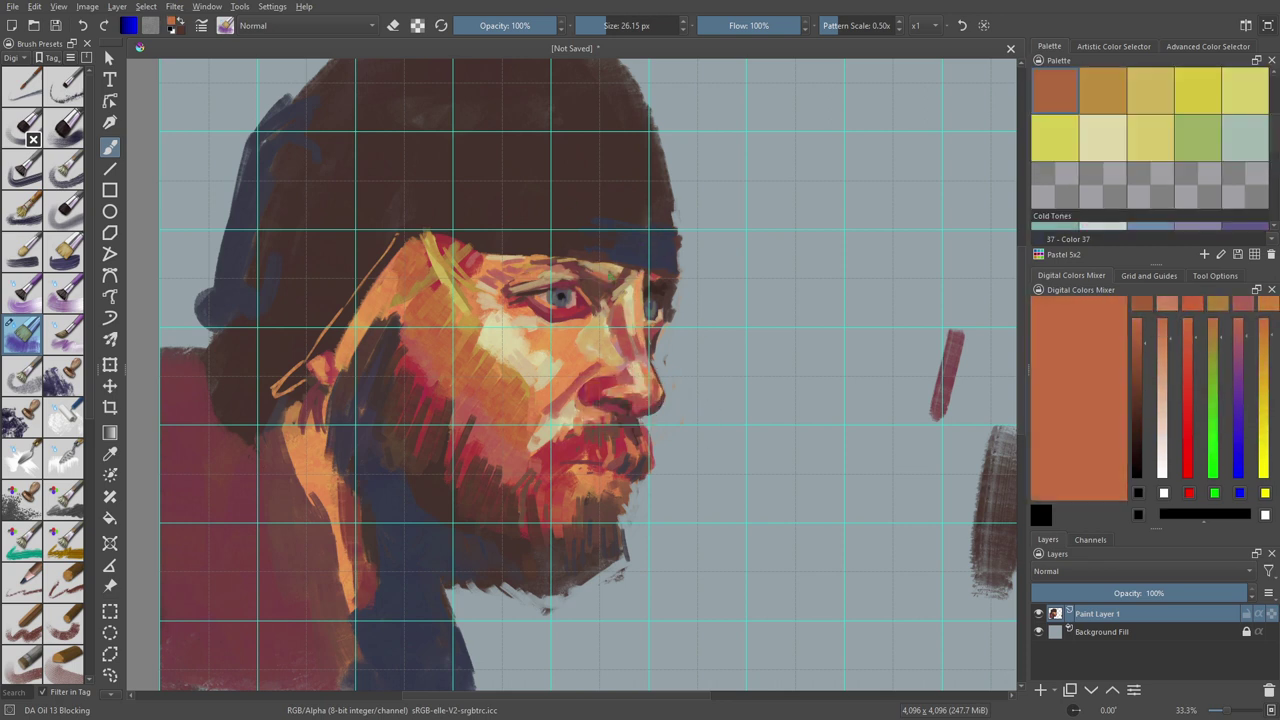
drag(518, 262, 486, 252)
Step: Add dark red and crimson strokes to the beard
ctrl+click(545, 420)
ctrl+click(560, 460)
mouse_move(600, 465)
mouse_down()
mouse_move(570, 478)
mouse_move(614, 428)
mouse_up()
ctrl+click(630, 470)
ctrl+click(600, 440)
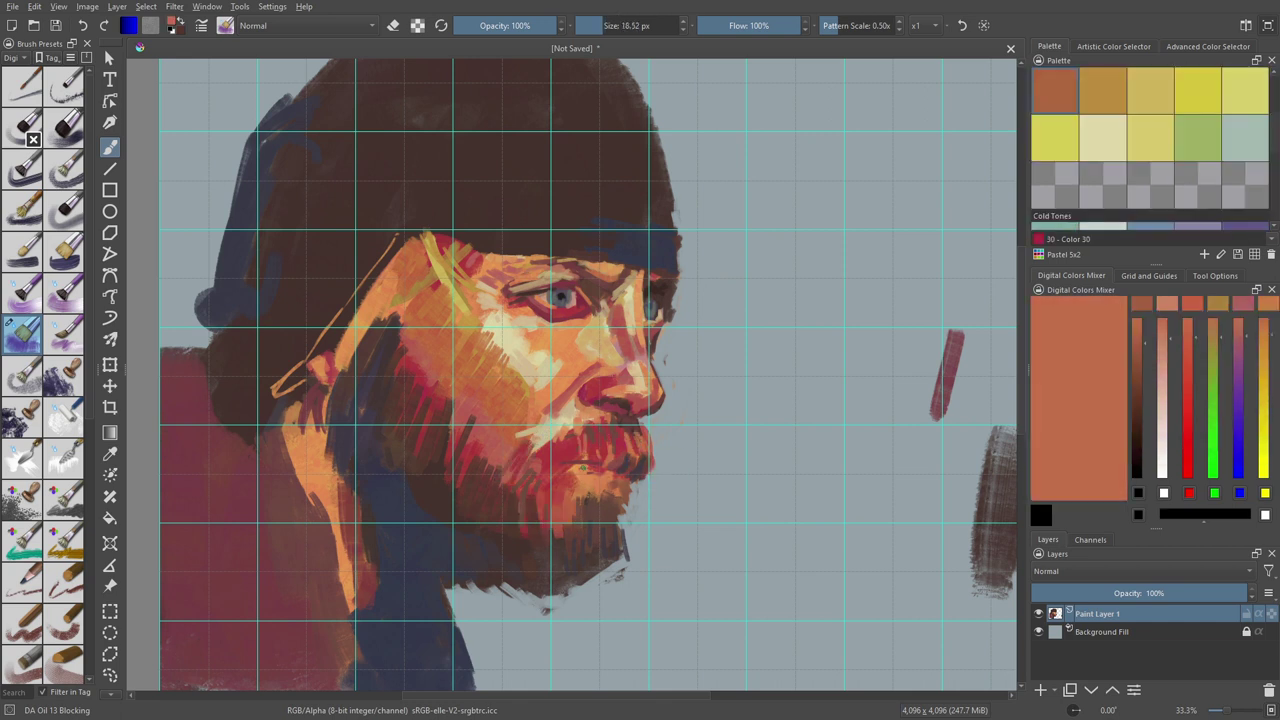
ctrl+click(572, 425)
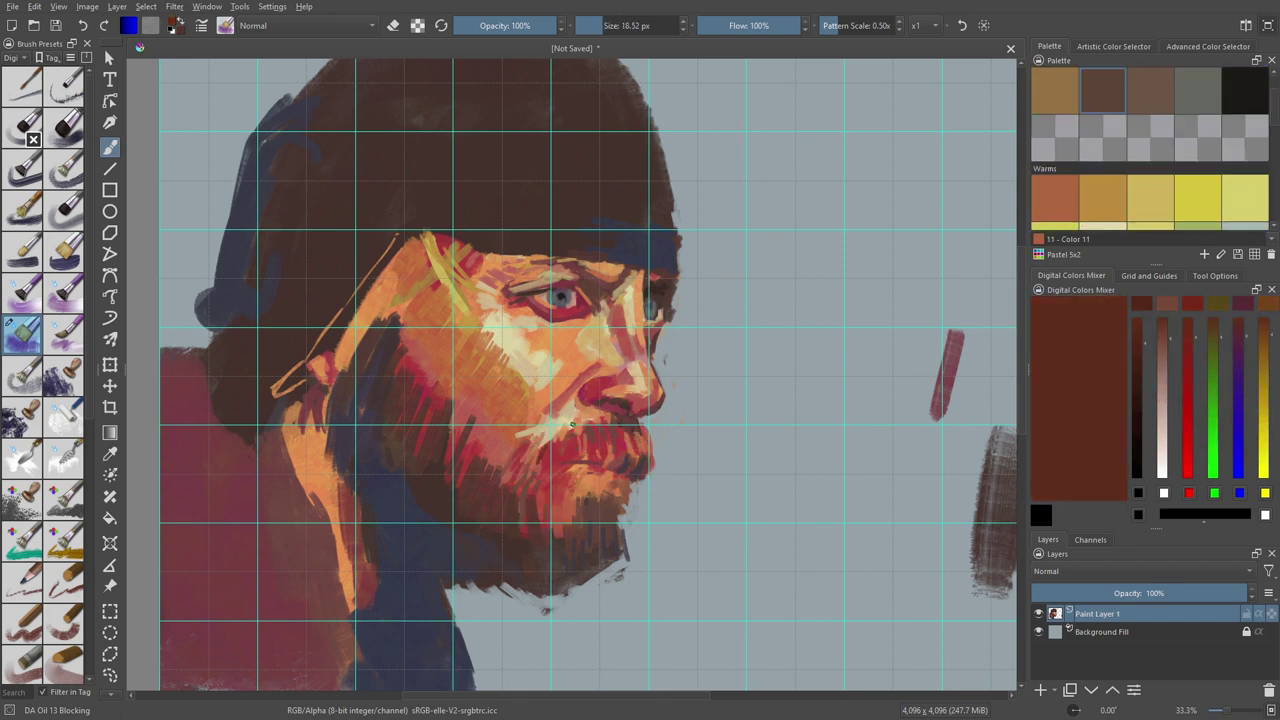
Step: Try mauve, dark muted brown, blue-grey Color 37, grey-green and crimson colours
ctrl+click(337, 398)
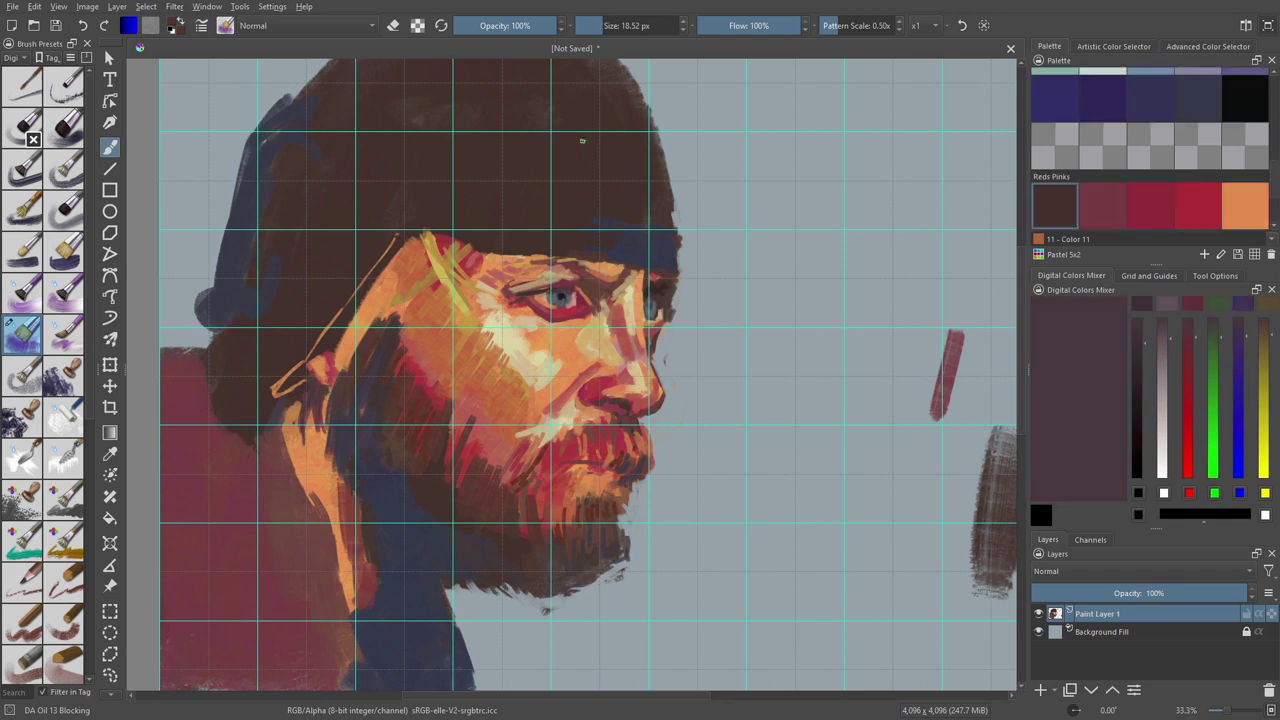
ctrl+click(579, 282)
click(1195, 46)
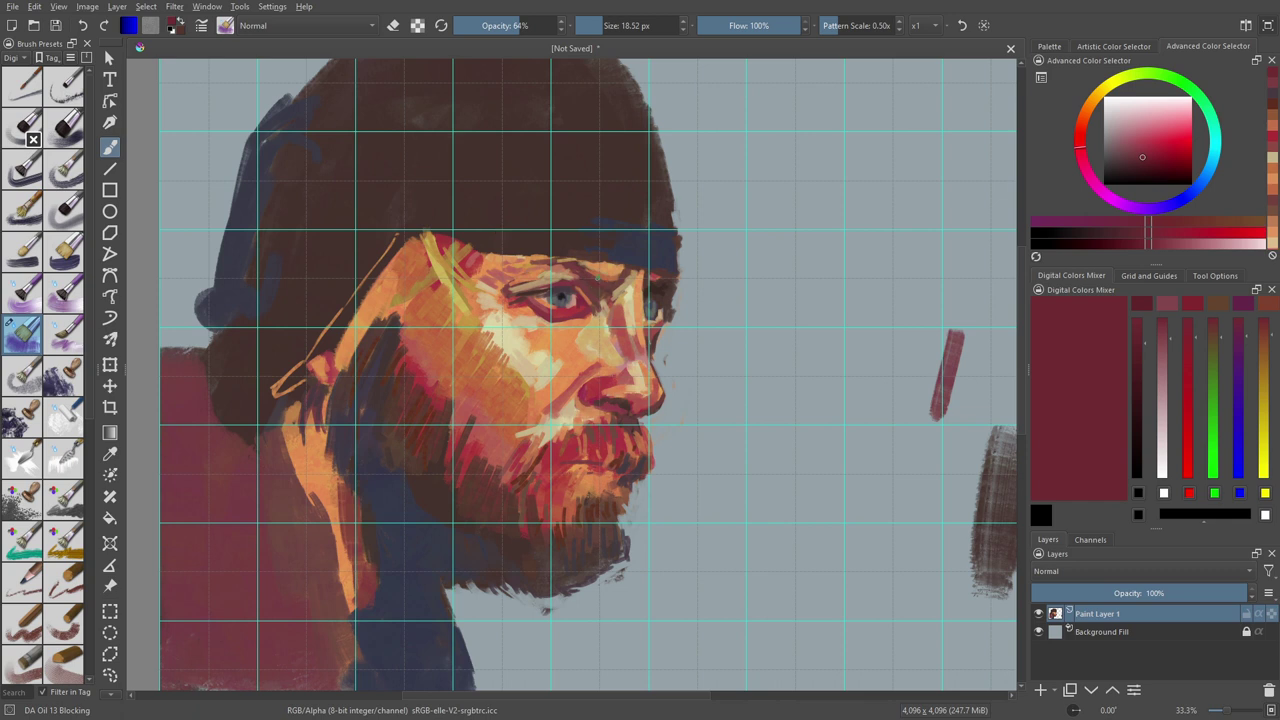
ctrl+click(620, 402)
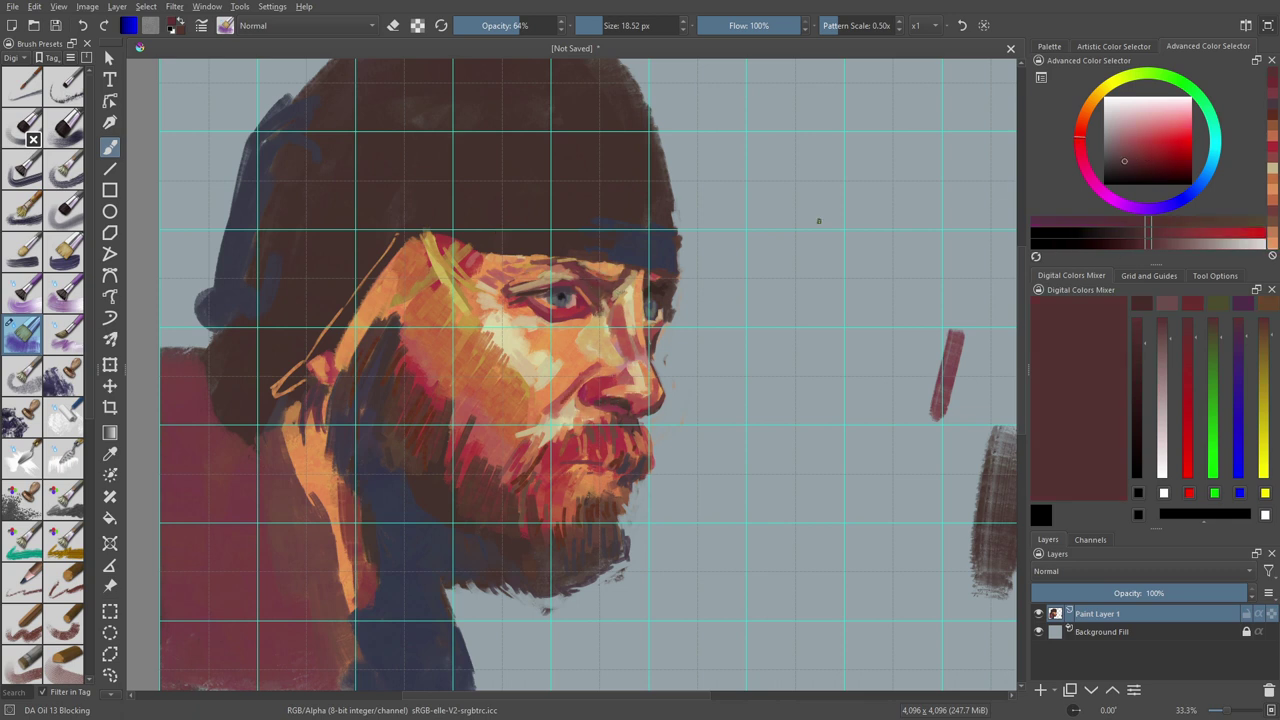
click(1049, 46)
click(1197, 170)
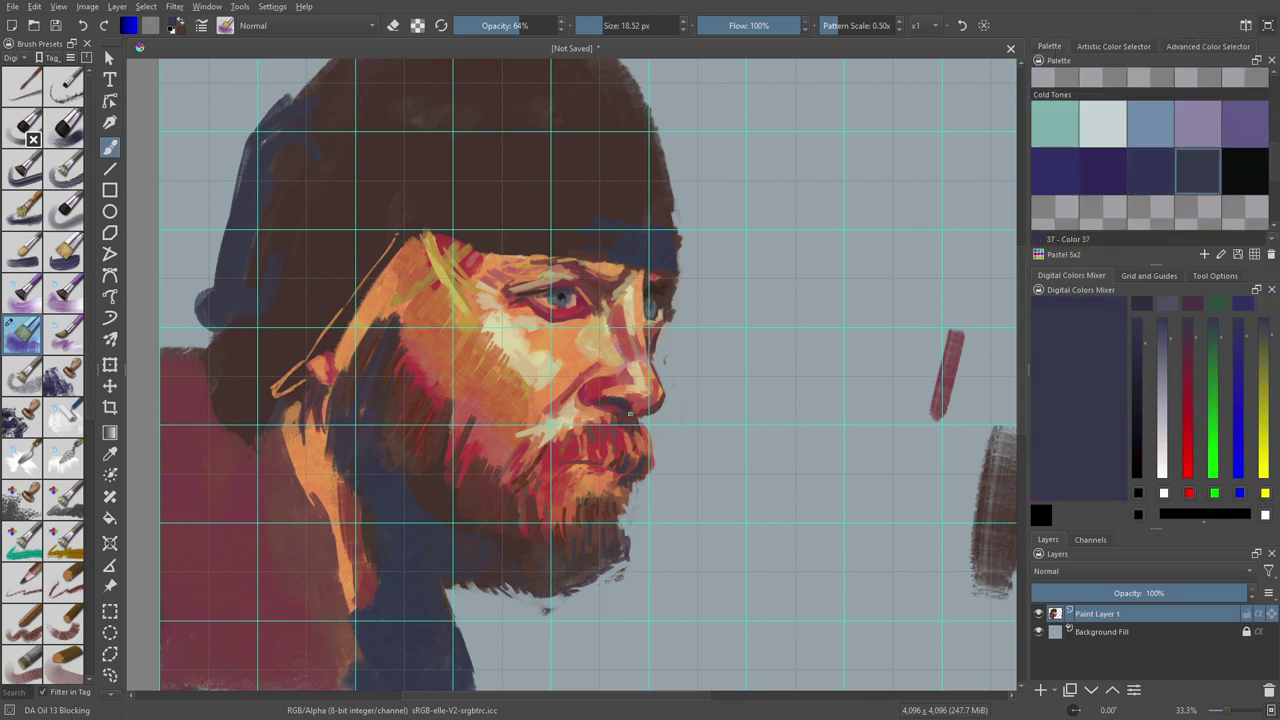
scroll(1150, 150, up, 2)
click(1197, 136)
scroll(1150, 150, down, 3)
click(1150, 158)
Step: Turn off erasing and pick a pinkish-brown for the cap
key(e)
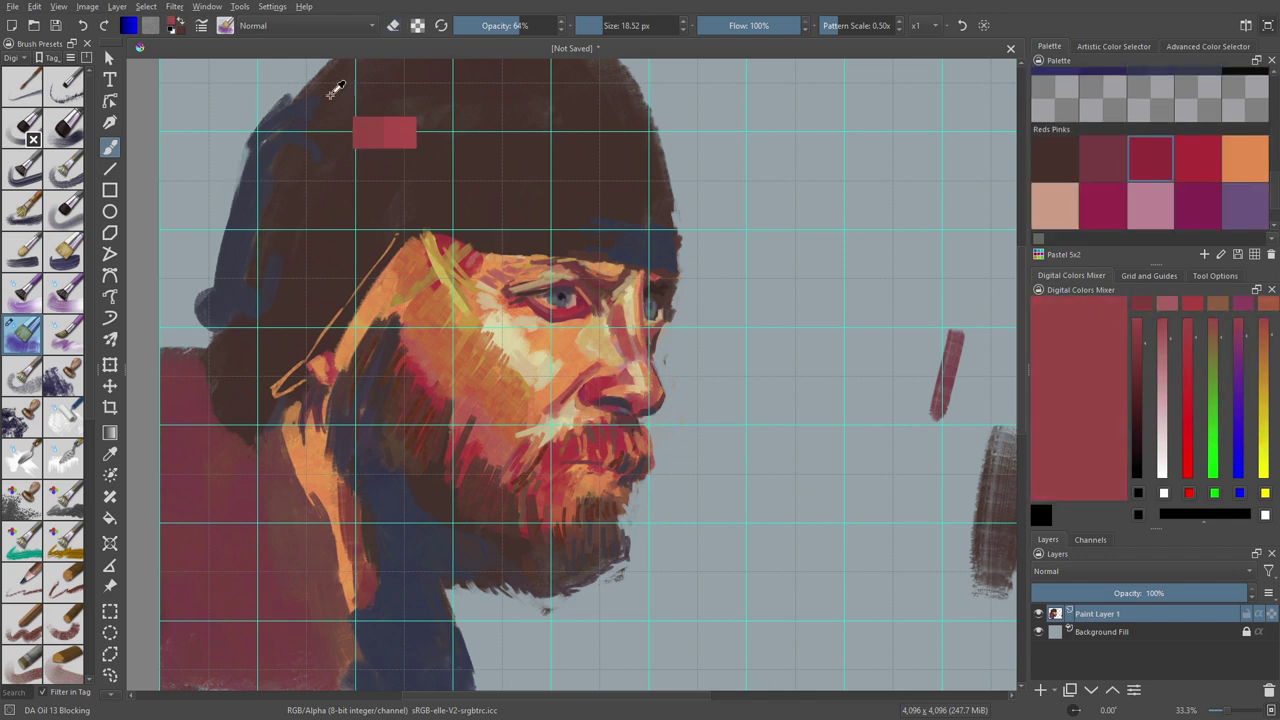
ctrl+click(360, 135)
scroll(330, 240, up, 3)
scroll(1150, 120, up, 1)
click(1150, 92)
Step: Paint a stroke on the cap and pick a light grey-pink for cap seam lines
drag(605, 306, 612, 368)
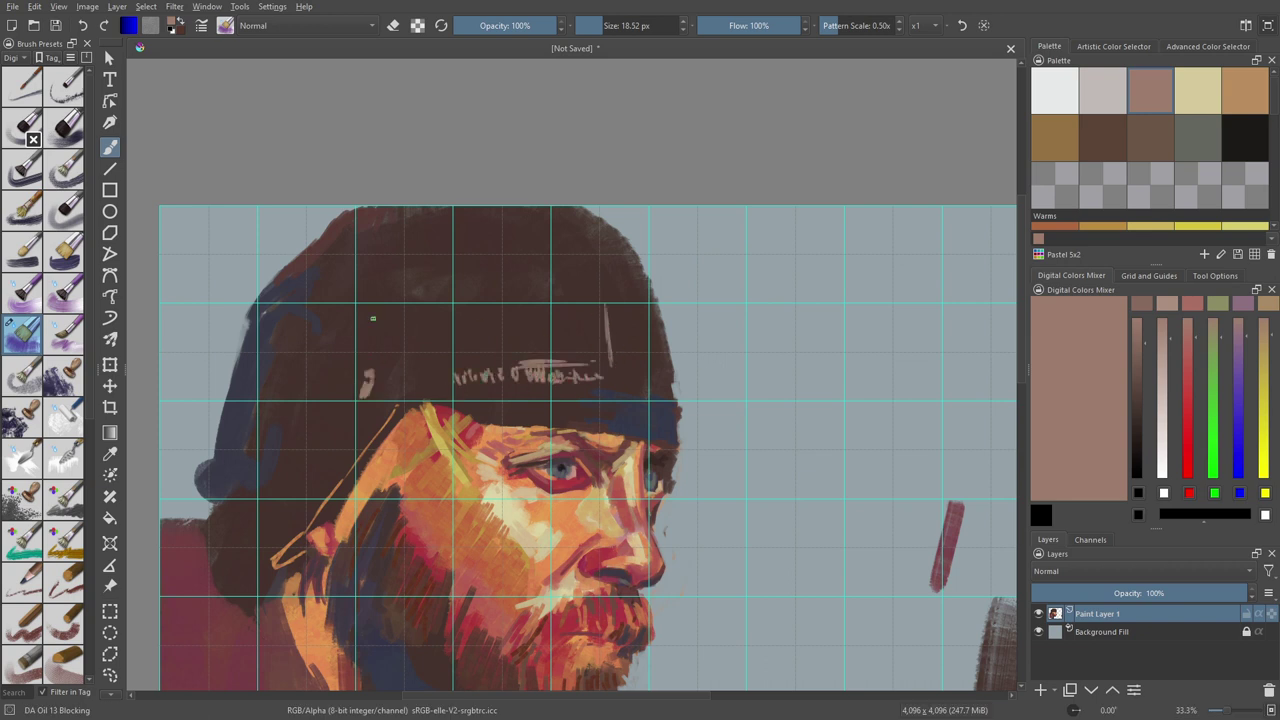
click(1102, 90)
scroll(1102, 100, down, 1)
scroll(1102, 100, up, 1)
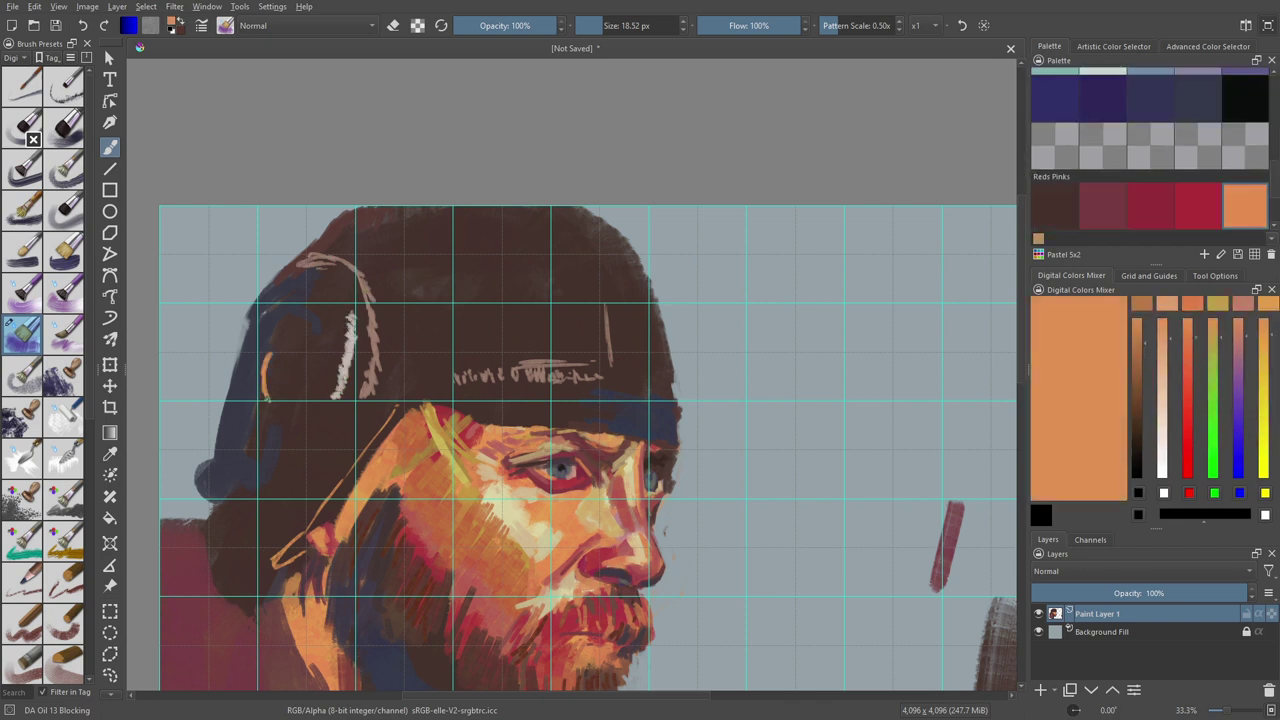
scroll(258, 357, down, 3)
Step: Sample red, peach, beige, salmon and pale yellow skin tones for face touch-ups
ctrl+click(631, 386)
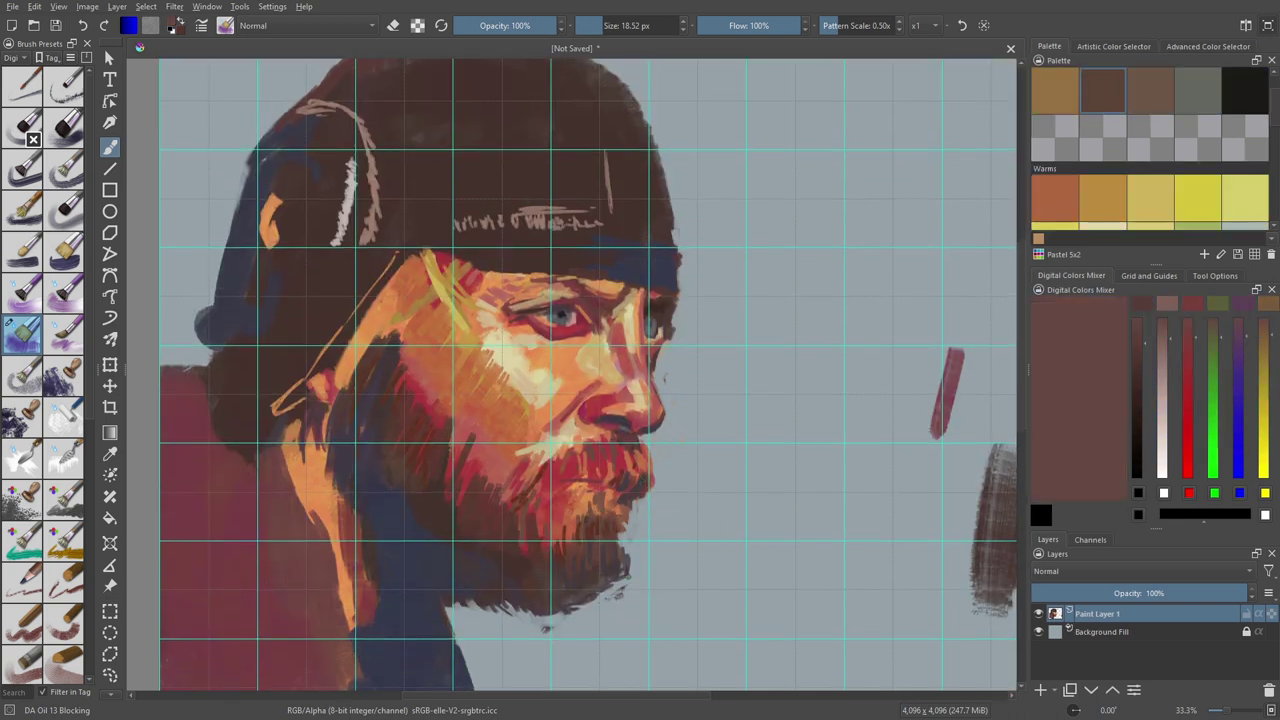
ctrl+click(655, 440)
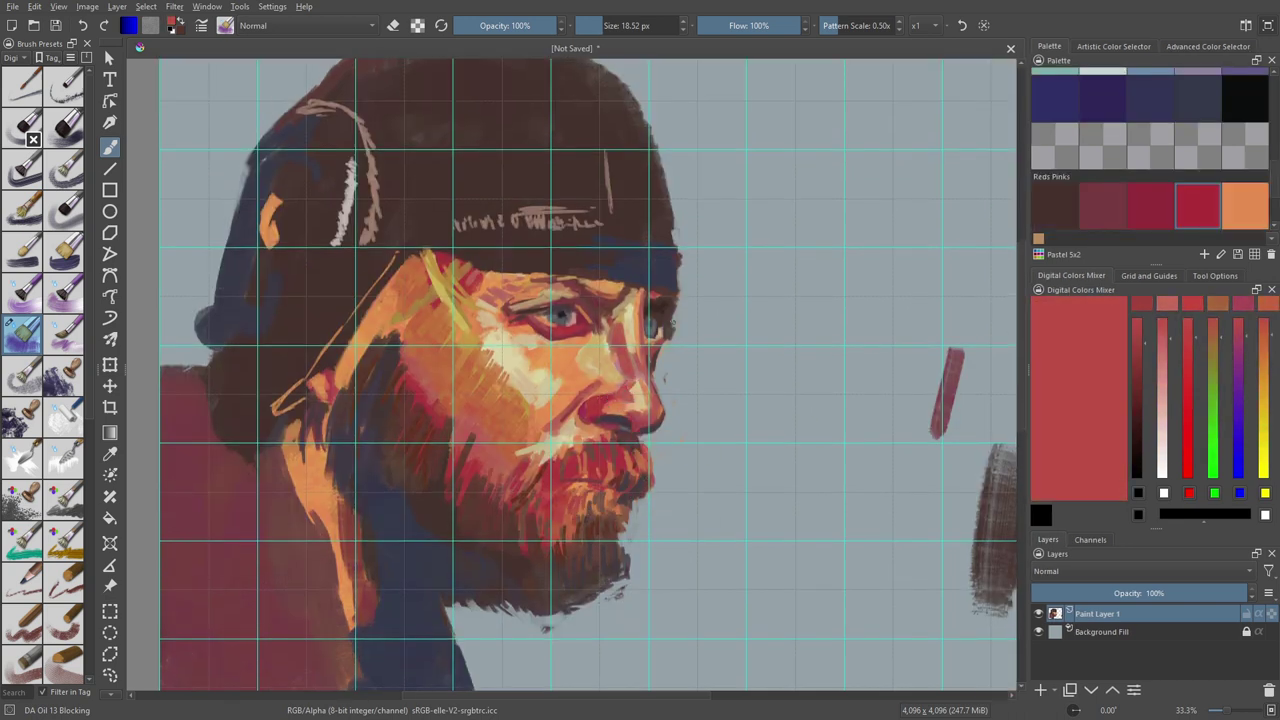
ctrl+click(617, 367)
ctrl+click(628, 304)
ctrl+click(630, 327)
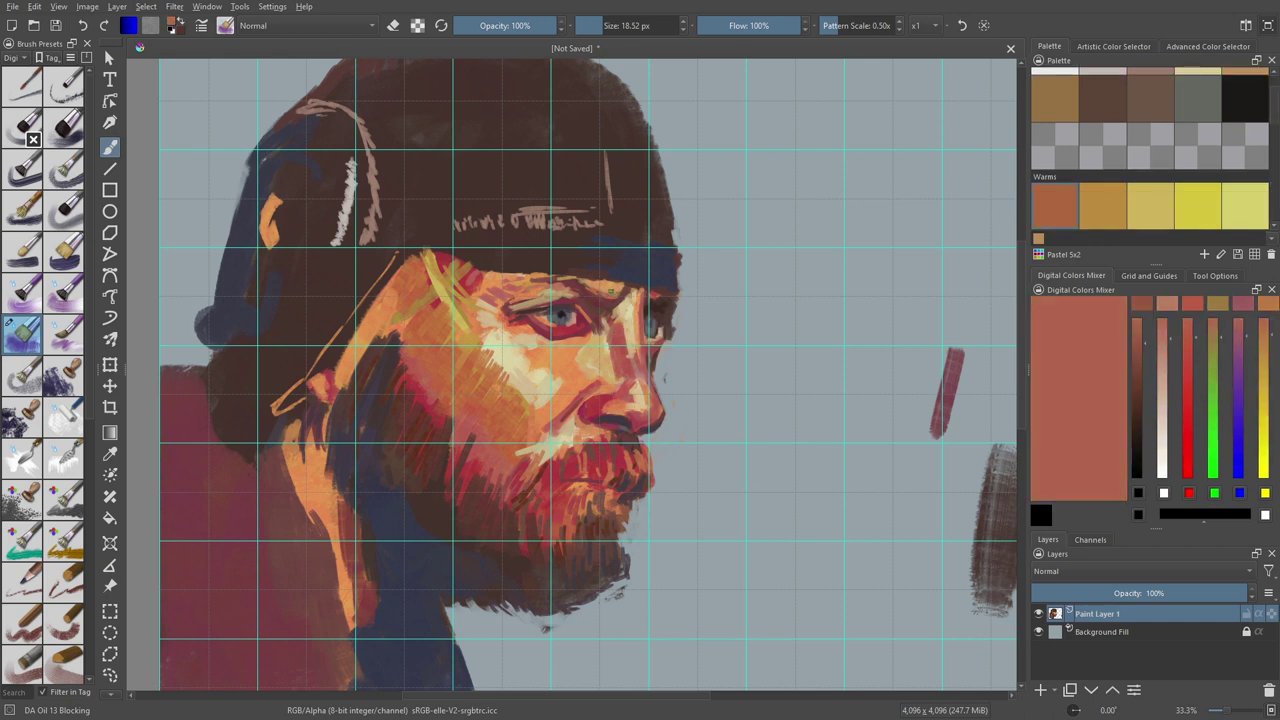
ctrl+click(565, 296)
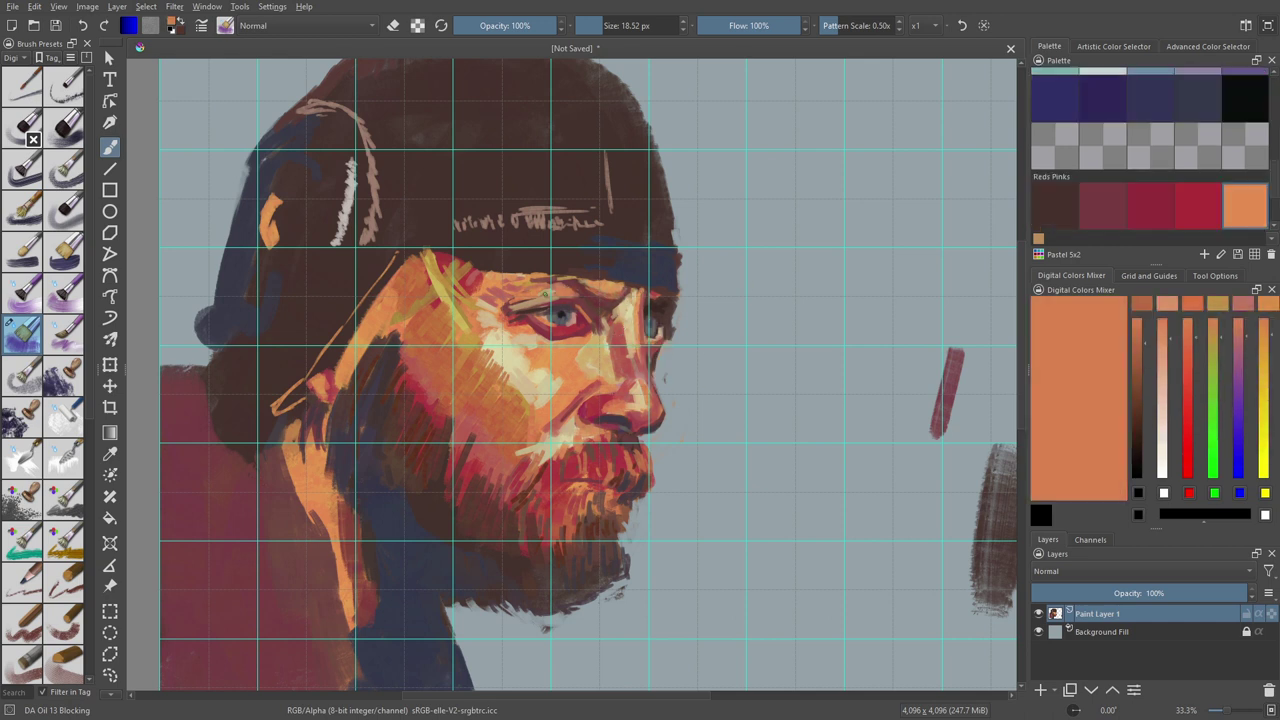
ctrl+click(530, 328)
ctrl+click(516, 289)
ctrl+click(561, 324)
ctrl+click(555, 437)
ctrl+click(545, 418)
ctrl+click(576, 386)
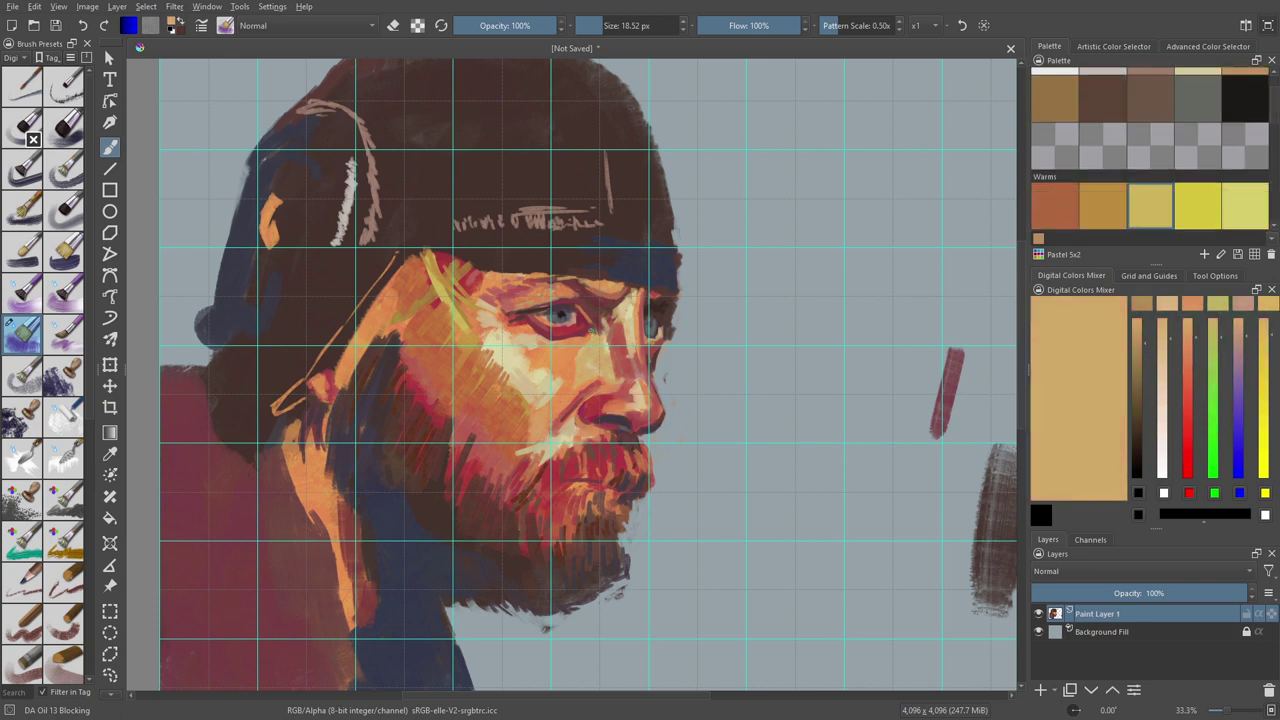
Step: Sample reds and dark browns, add a small stroke, then pick a lighter brown
ctrl+click(593, 512)
ctrl+click(651, 447)
ctrl+click(637, 405)
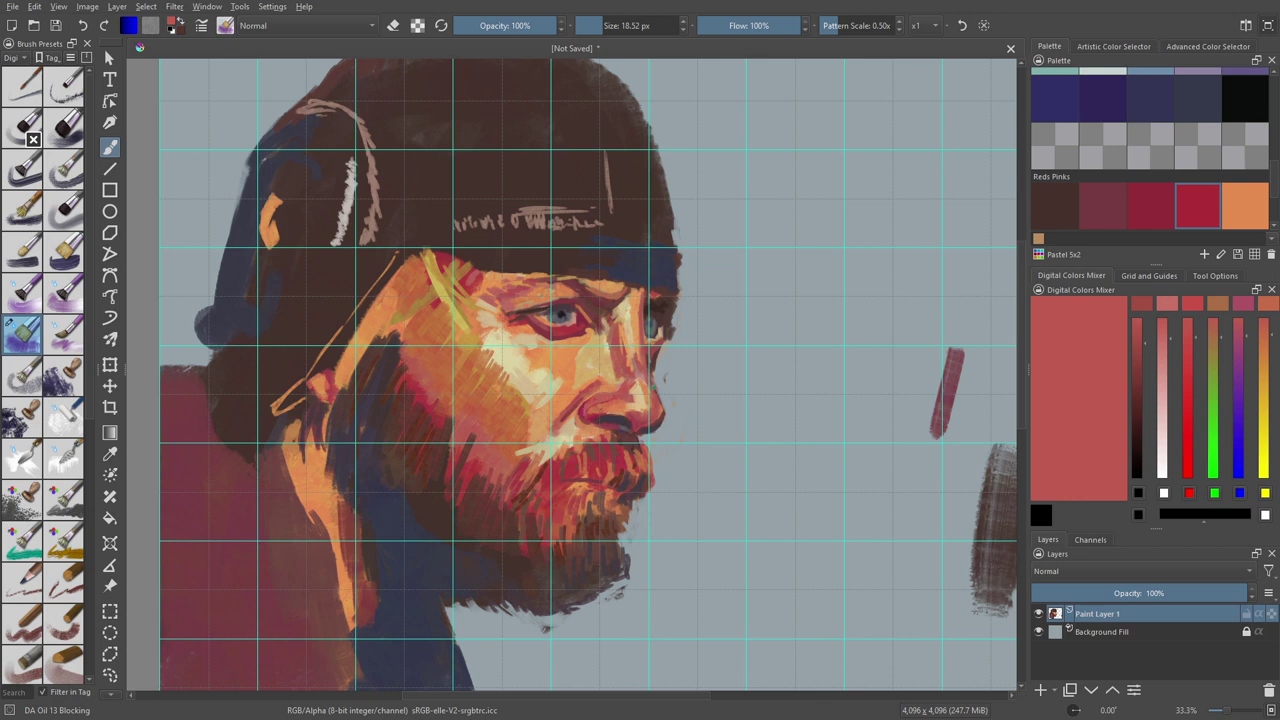
ctrl+click(639, 392)
ctrl+click(660, 333)
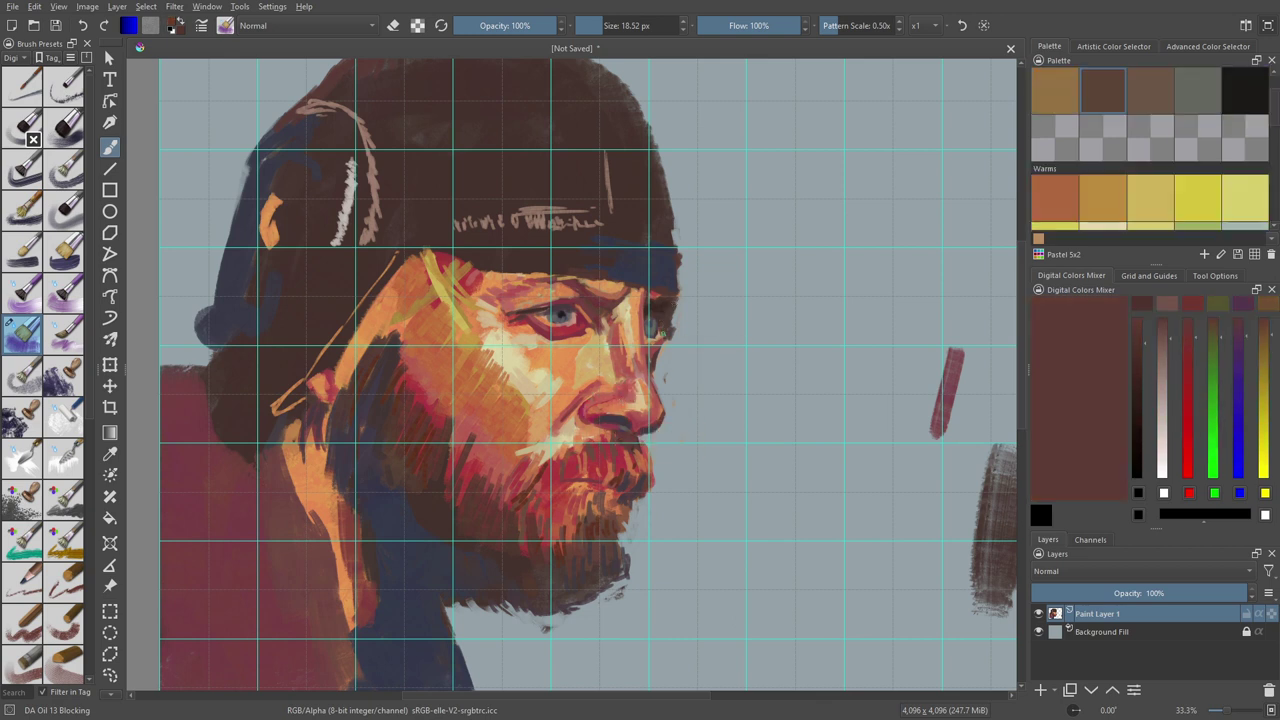
ctrl+click(672, 305)
ctrl+click(683, 240)
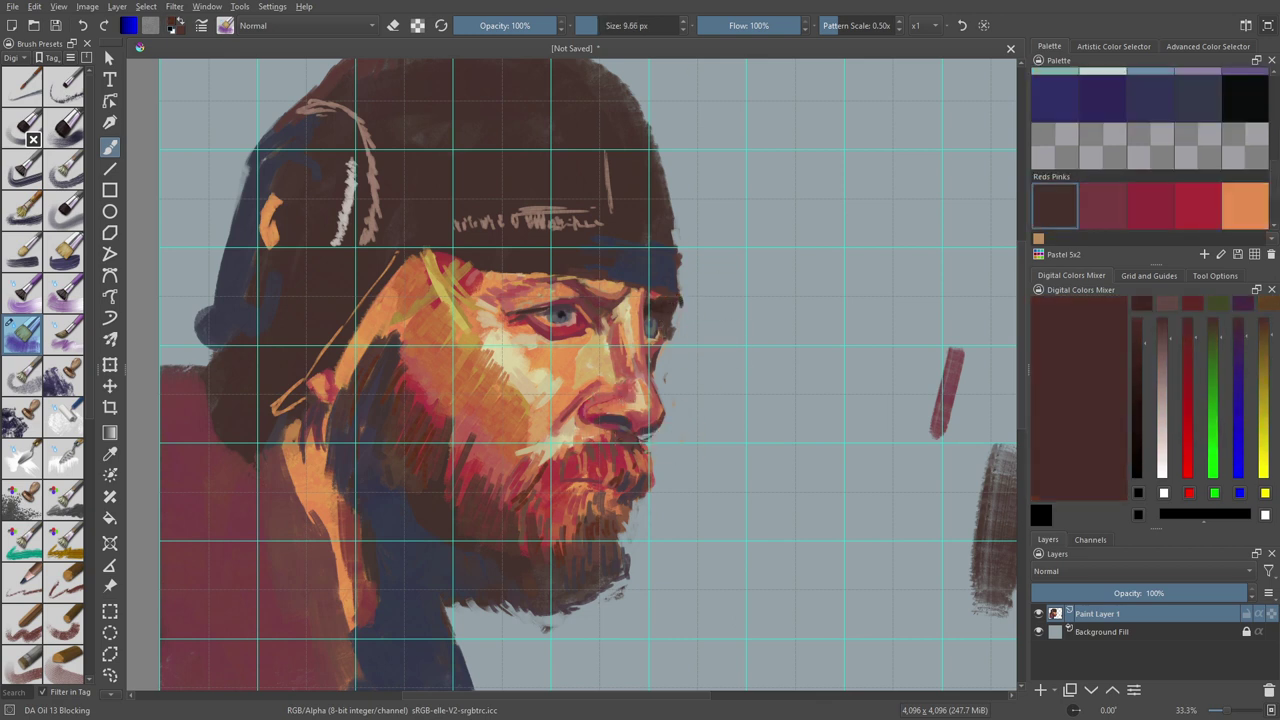
drag(611, 697, 586, 697)
ctrl+click(574, 201)
scroll(659, 239, up, 3)
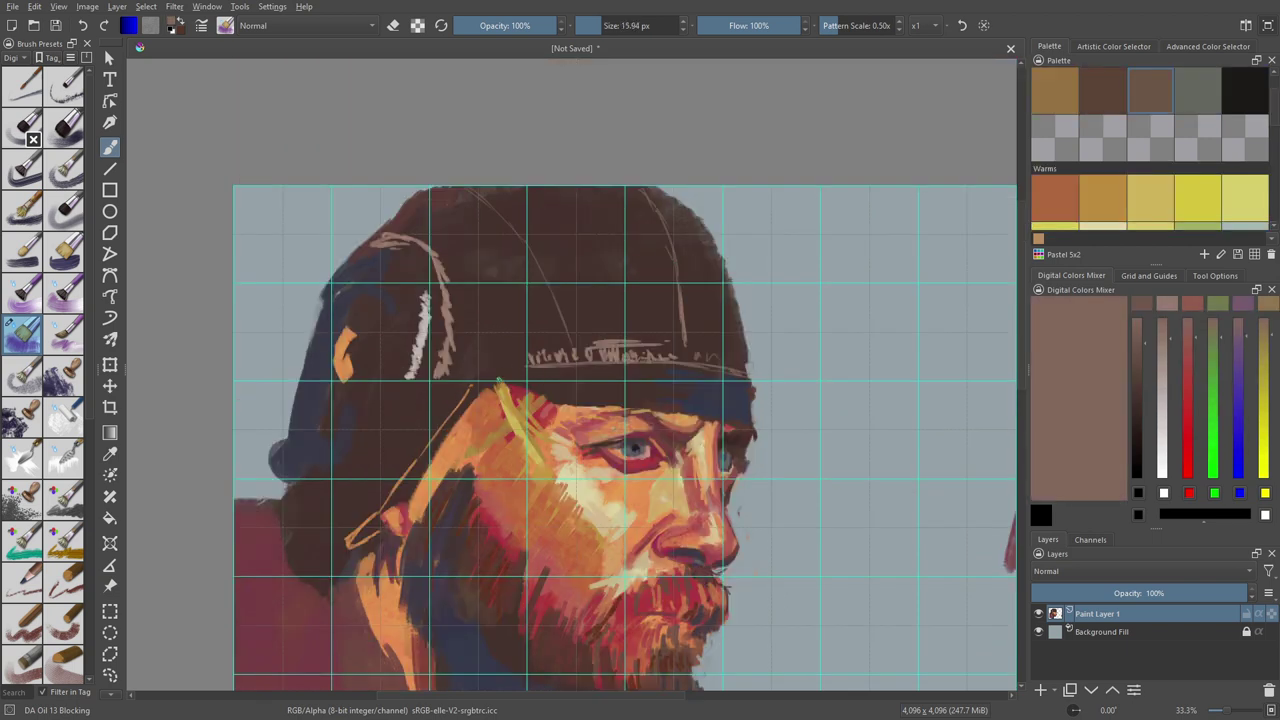
Step: Paint lighter-brown highlight strokes across the cap using sampled cap browns
ctrl+click(738, 300)
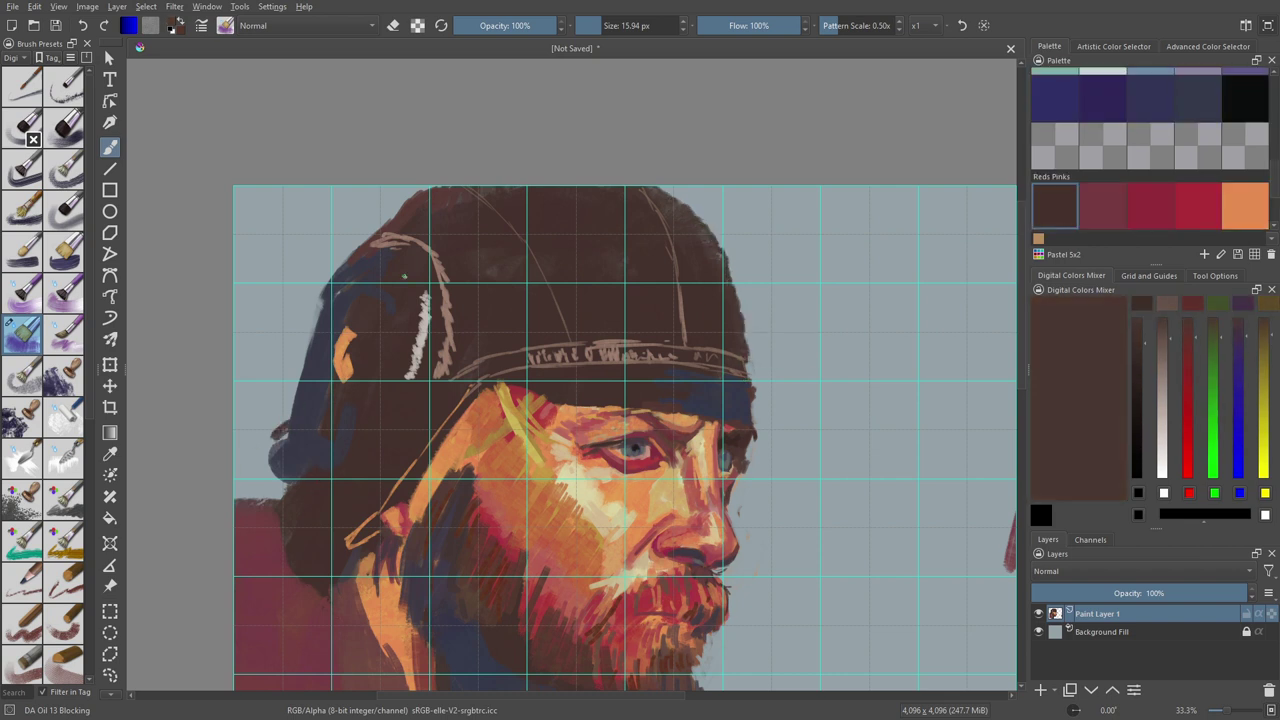
scroll(625, 400, down, 2)
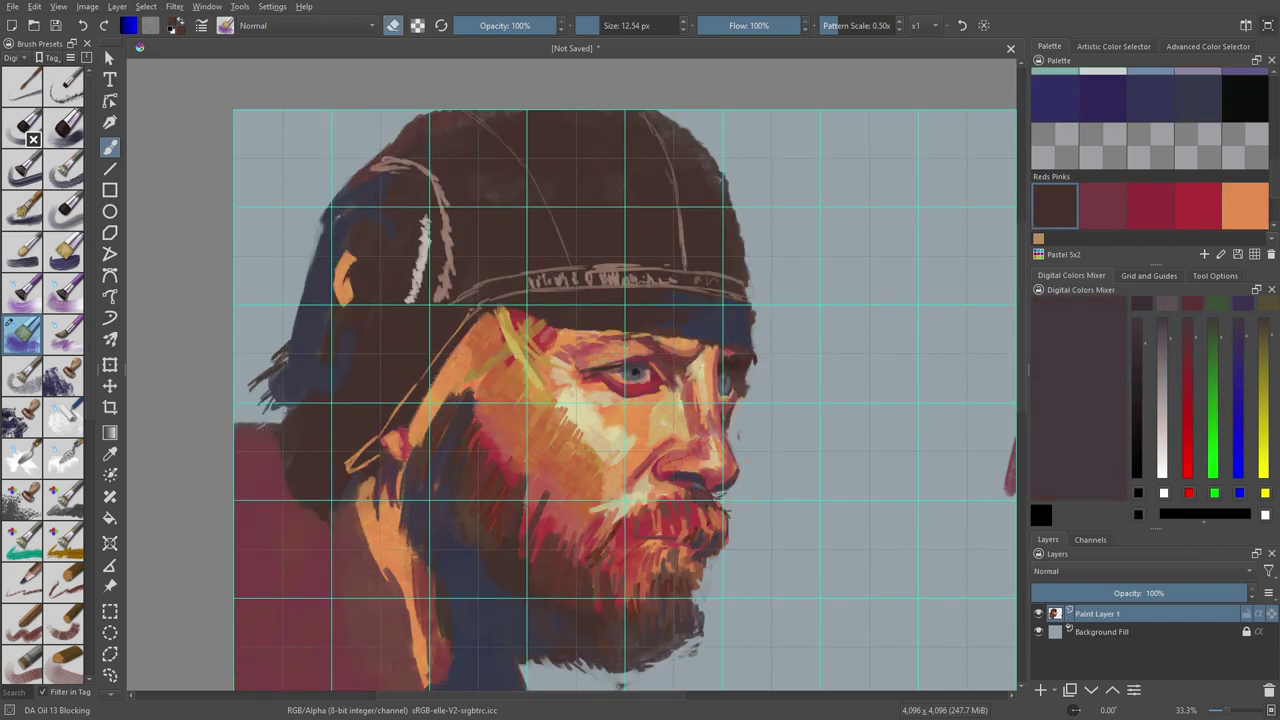
ctrl+click(297, 376)
ctrl+click(319, 420)
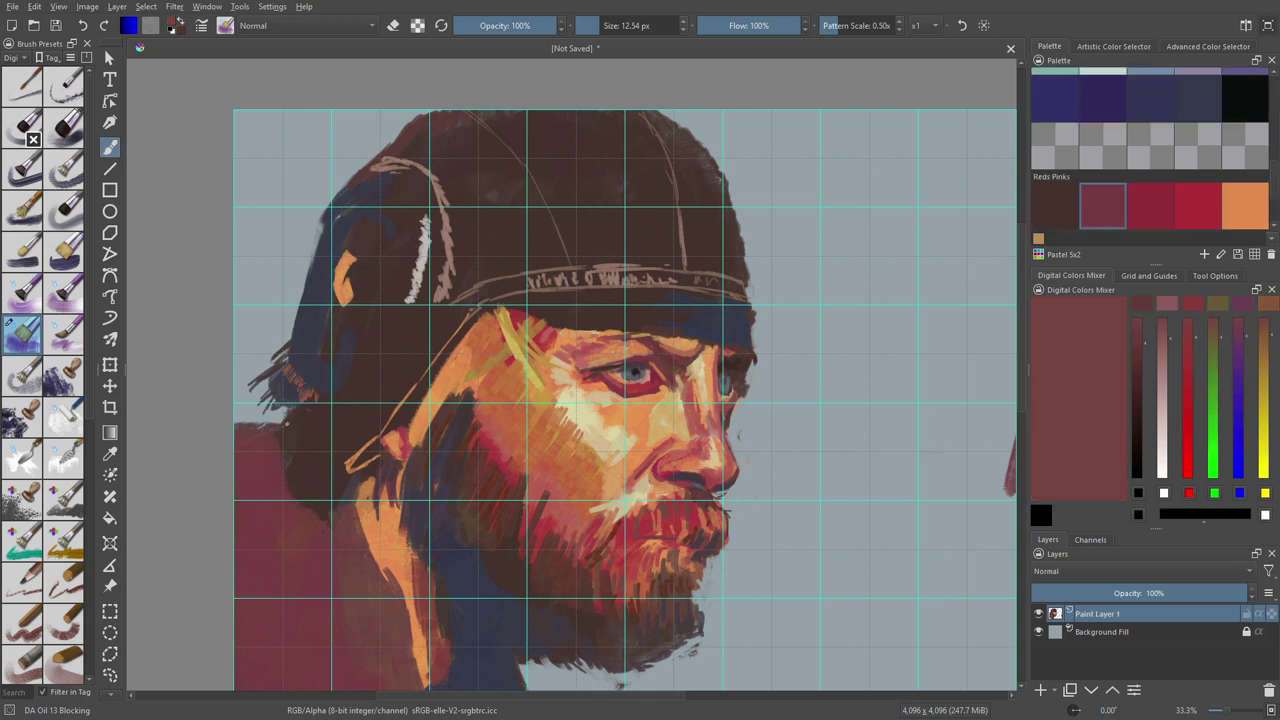
key(e)
scroll(1012, 241, up, 1)
ctrl+click(585, 309)
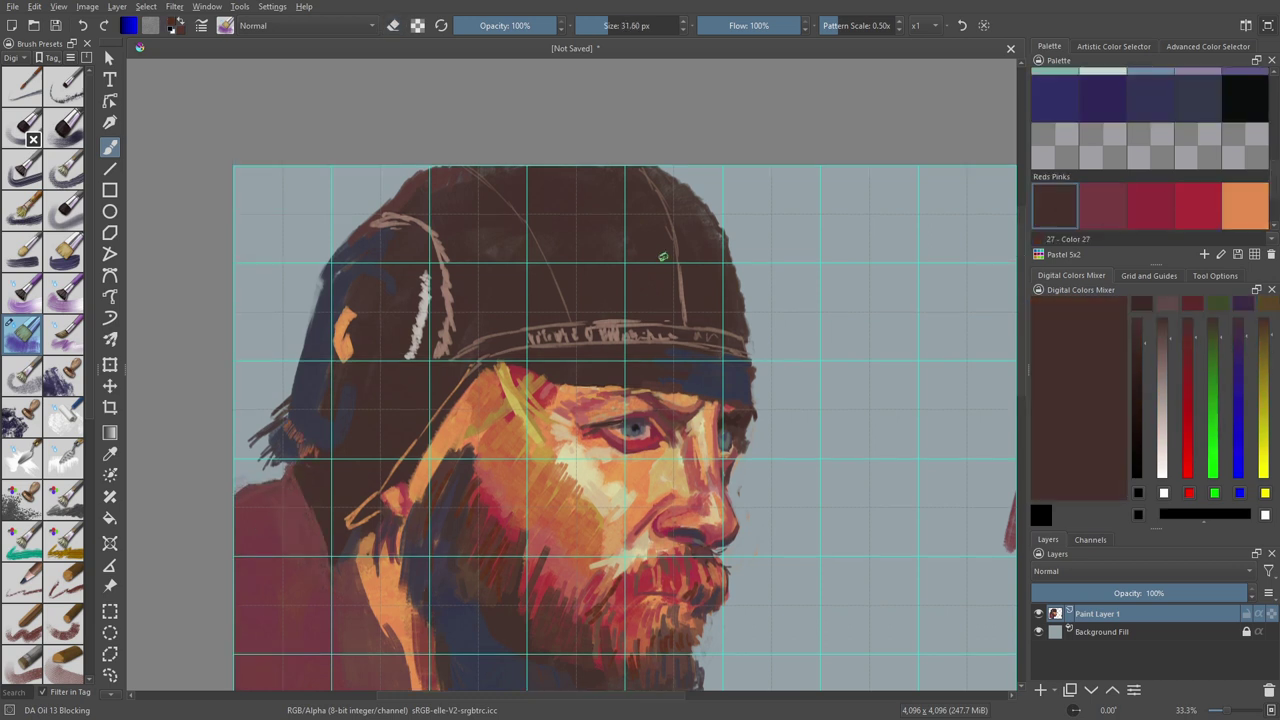
key(e)
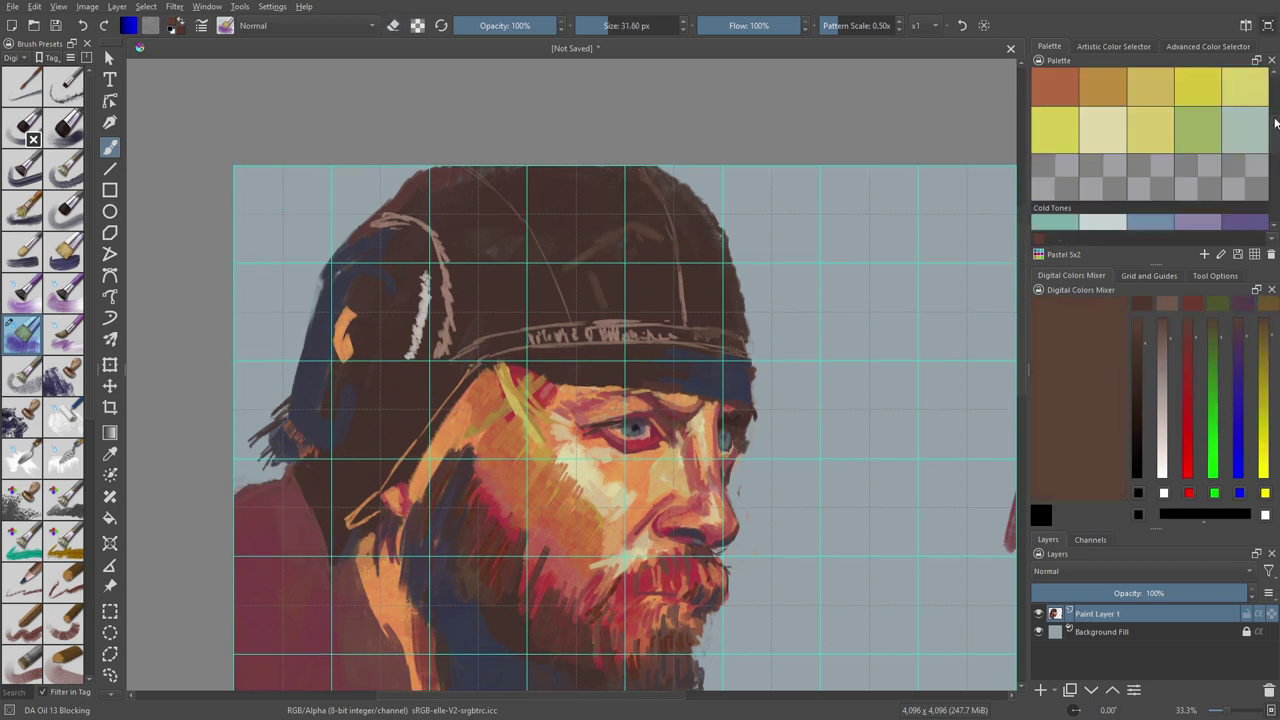
ctrl+click(607, 371)
ctrl+click(621, 355)
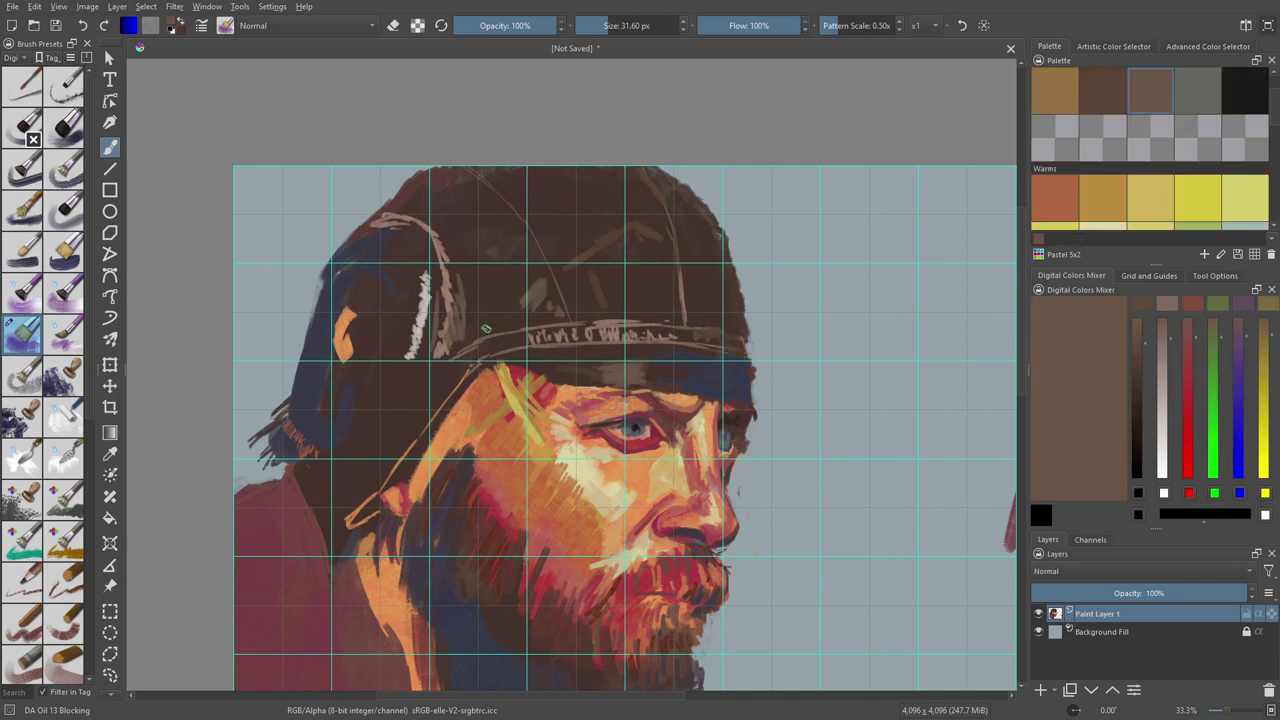
drag(485, 328, 525, 268)
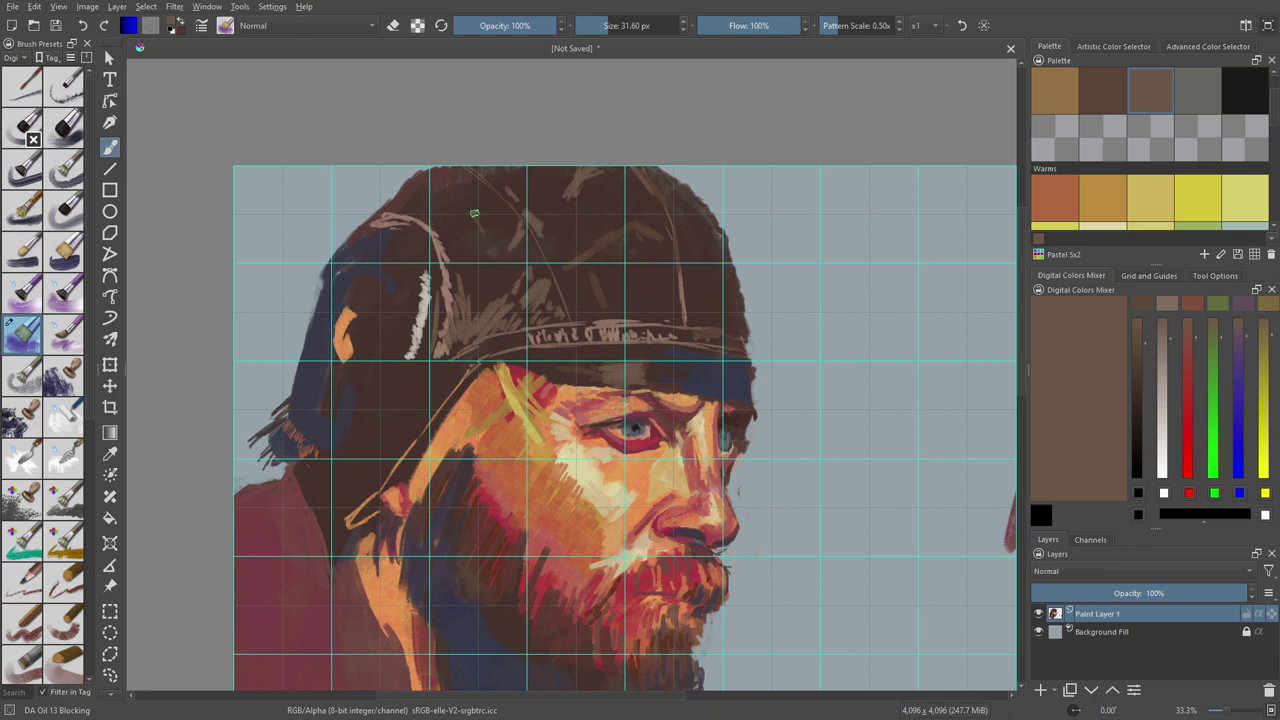
Step: Shade the cap's left side in dark navy with a brush of about 70 px
drag(600, 25, 647, 25)
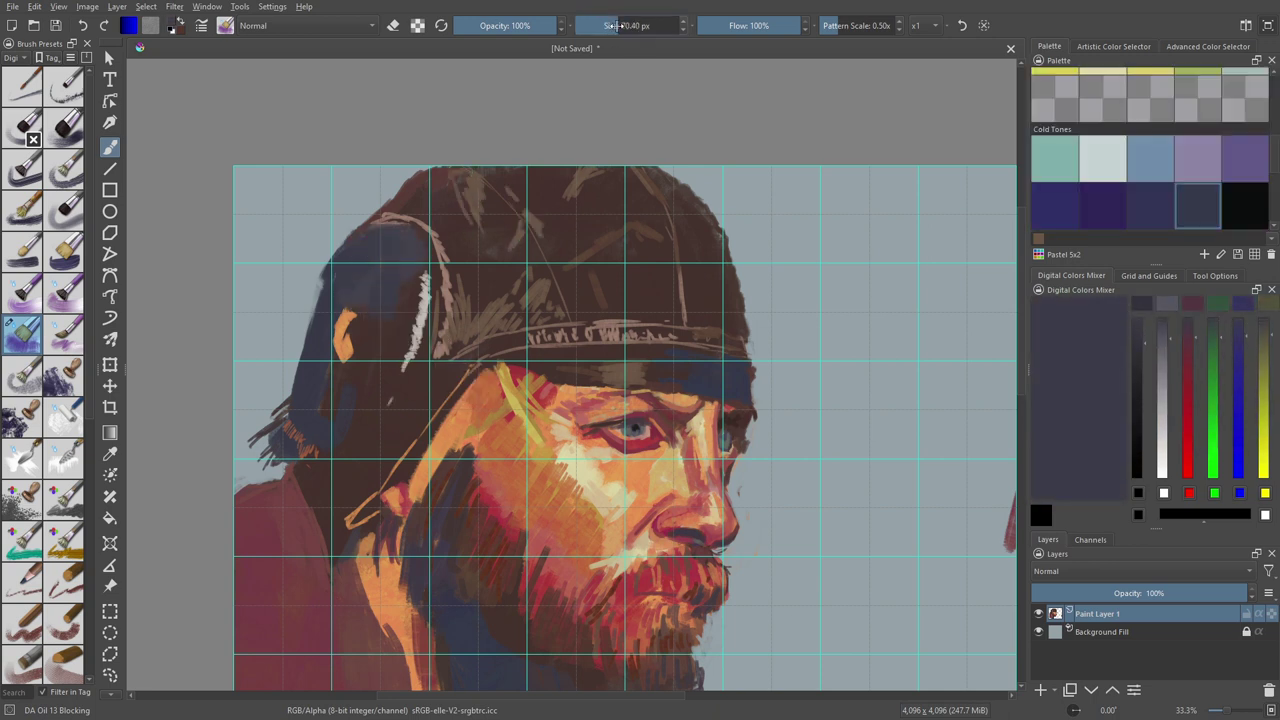
ctrl+click(373, 406)
mouse_move(385, 430)
mouse_down()
mouse_move(328, 322)
mouse_move(340, 300)
mouse_up()
key([)
scroll(350, 320, down, 5)
Step: Paint a long darker-red jacket stroke from the neck with an enlarged brush
right_click(400, 385)
click(385, 395)
ctrl+click(400, 420)
drag(500, 475, 425, 530)
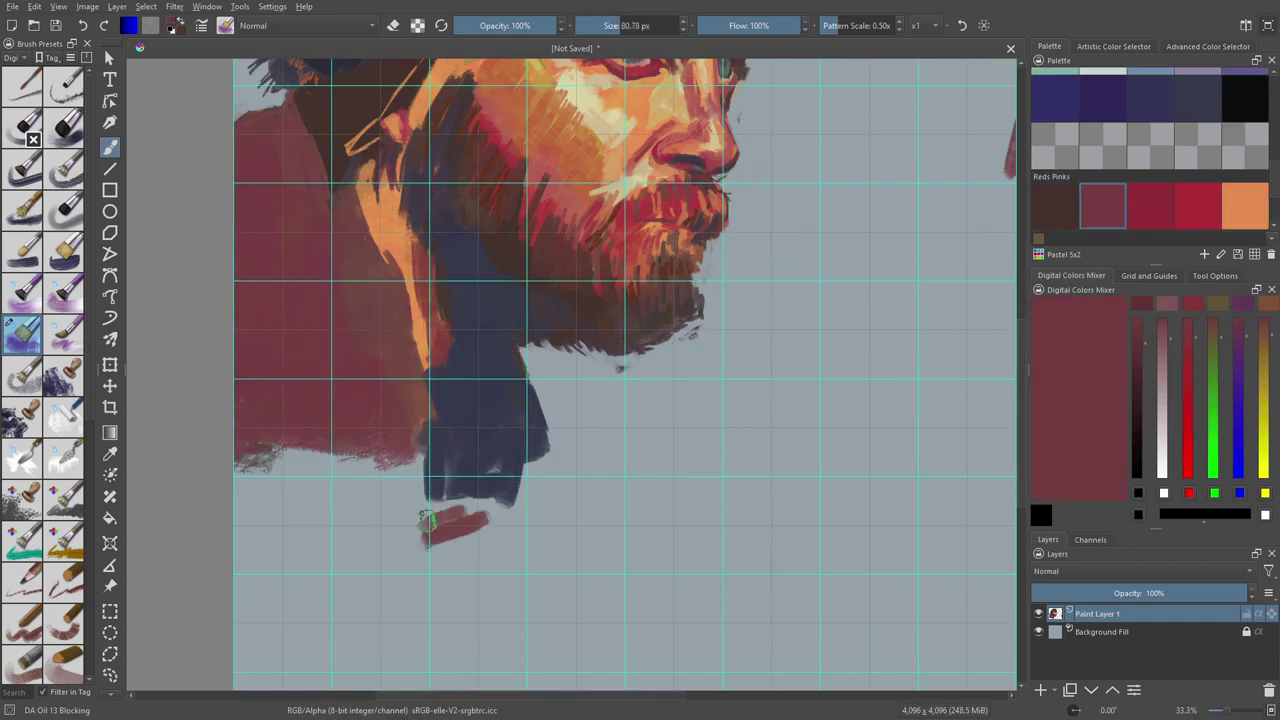
scroll(420, 480, down, 3)
mouse_move(371, 471)
mouse_down()
mouse_move(282, 558)
mouse_move(414, 271)
mouse_up()
key(bracketright)
Step: Paint dark blue-grey shadows on the lower-left body, under the neck and along the jacket
key(minus)
key(minus)
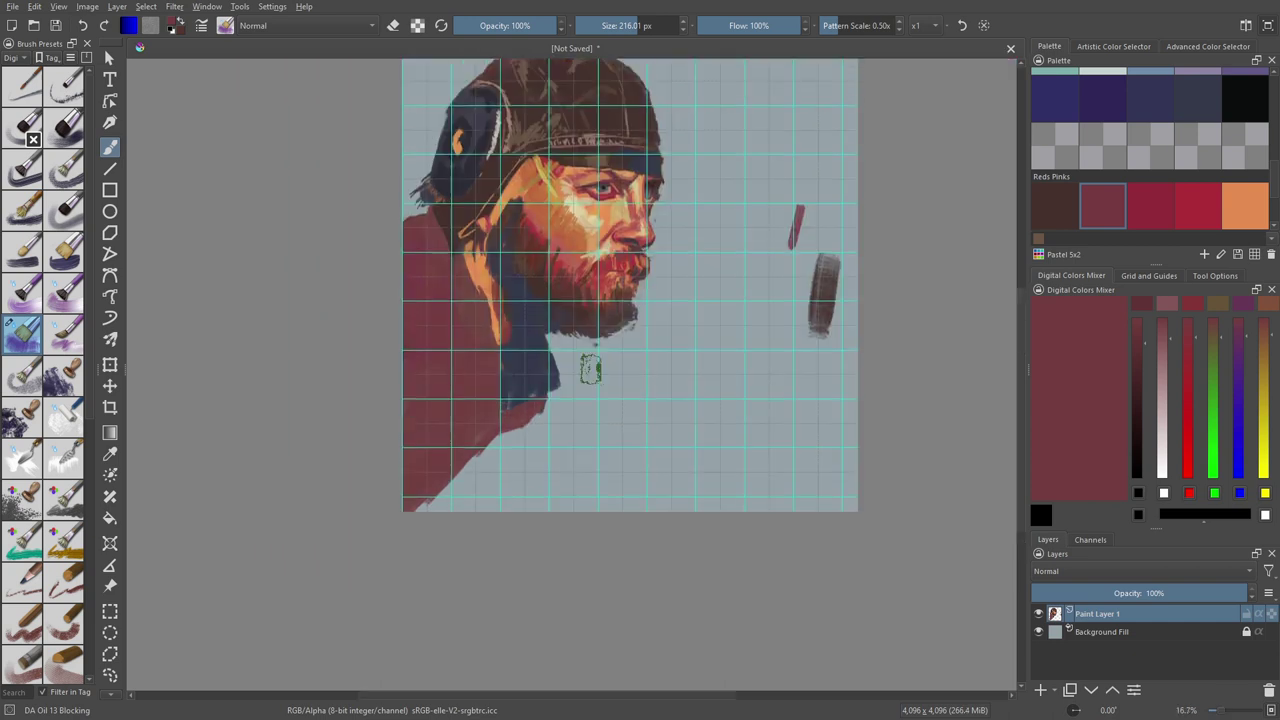
ctrl+click(441, 441)
drag(441, 441, 410, 505)
mouse_move(470, 315)
mouse_down()
mouse_move(485, 415)
mouse_move(469, 352)
mouse_up()
key(bracketleft)
key(bracketleft)
key(bracketleft)
drag(458, 258, 486, 318)
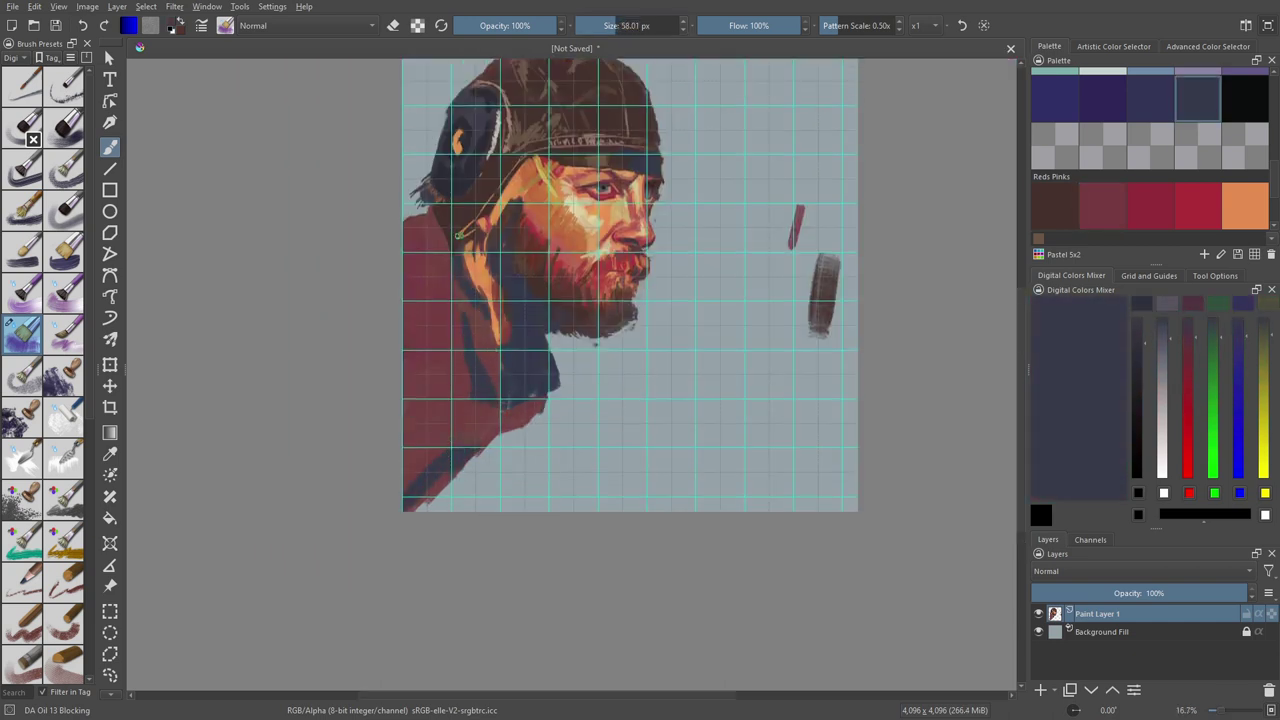
drag(432, 415, 410, 480)
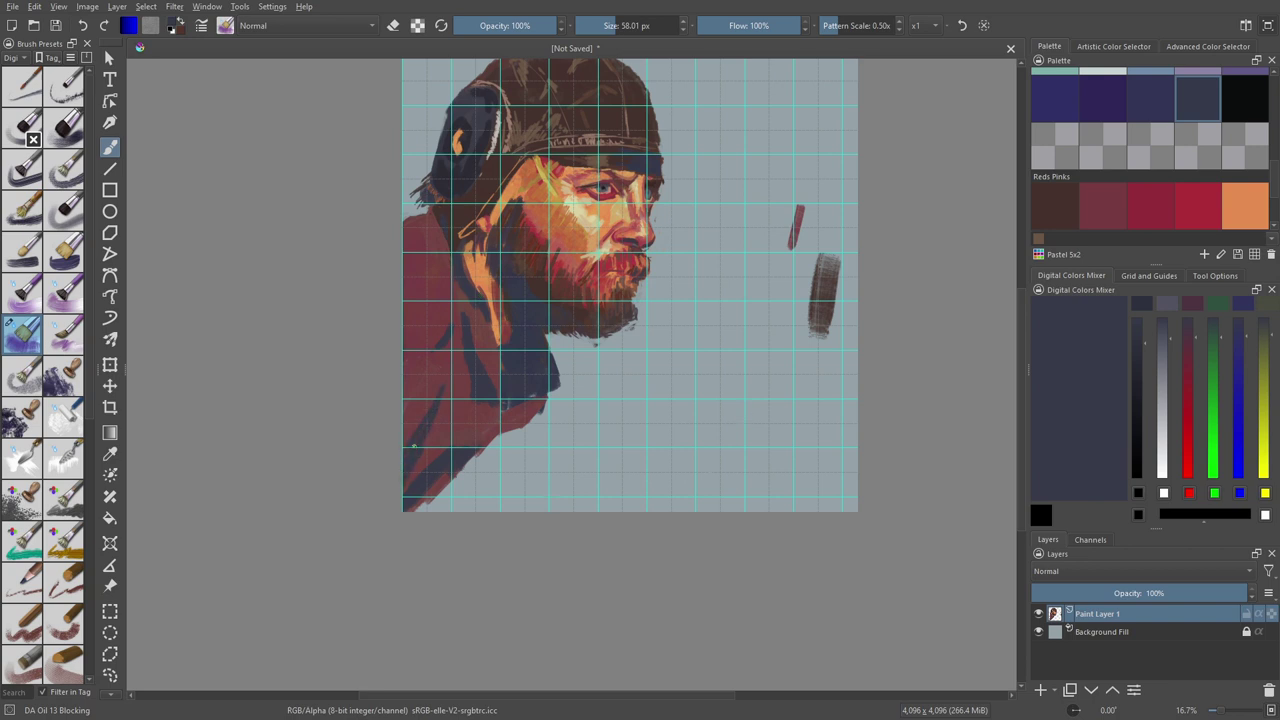
drag(415, 420, 405, 385)
Step: Add light near-white collar strokes across the jacket
ctrl+click(599, 405)
mouse_move(520, 428)
mouse_down()
mouse_move(444, 450)
mouse_move(418, 476)
mouse_up()
drag(470, 436, 524, 425)
key(bracketleft)
key(bracketleft)
key(bracketleft)
ctrl+click(537, 410)
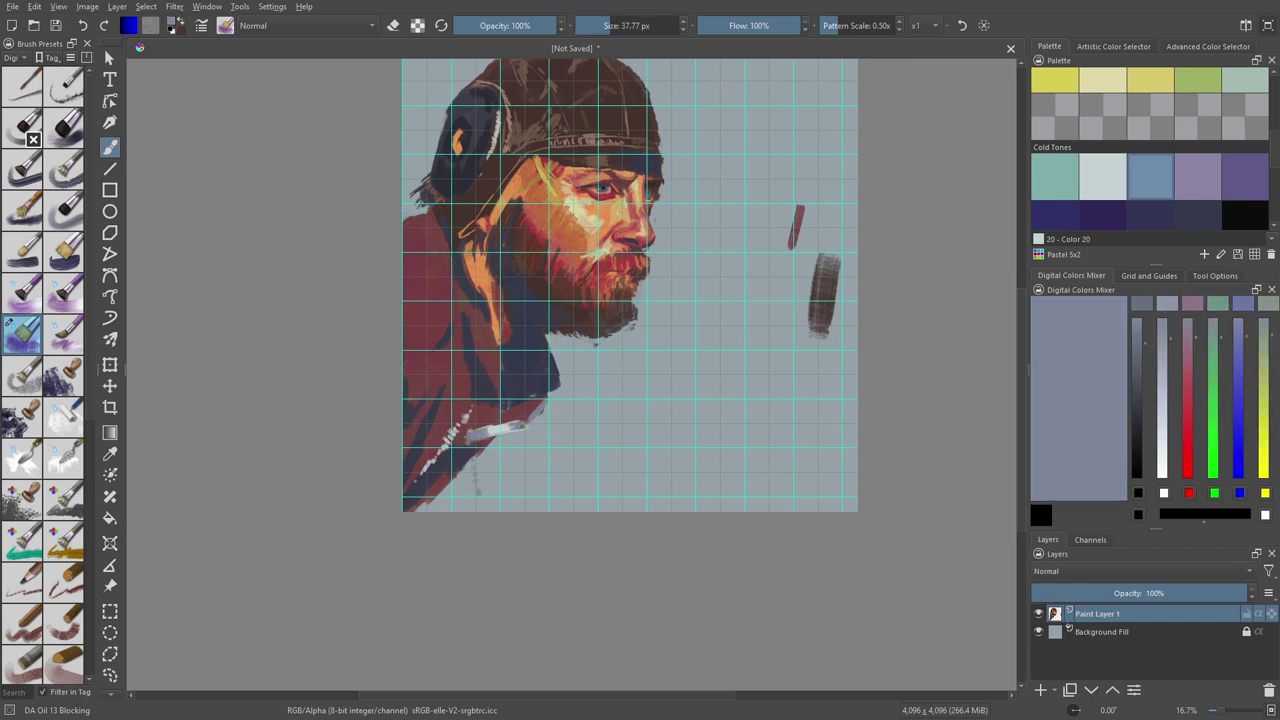
Step: Resize the canvas to a taller height of 120
click(87, 6)
click(174, 210)
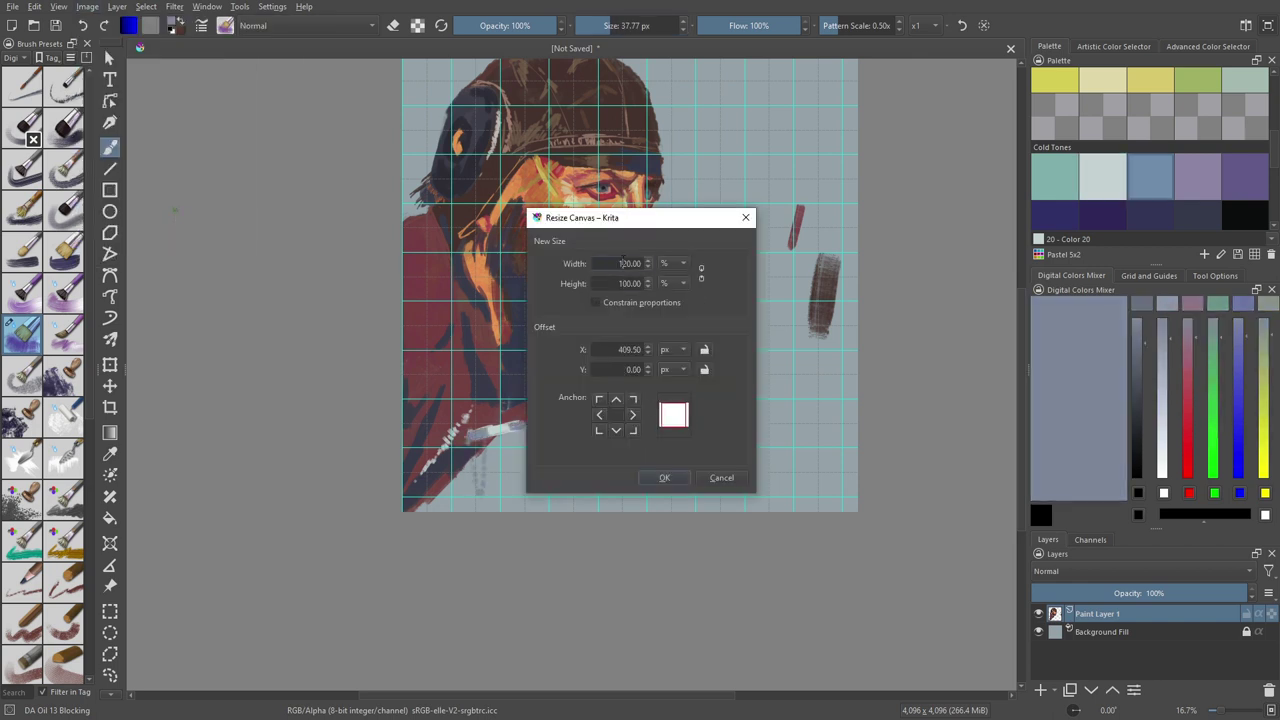
text(120)
click(664, 477)
Step: Paint the golden tag below the collar with a reddish stroke hanging beneath it
ctrl+click(480, 505)
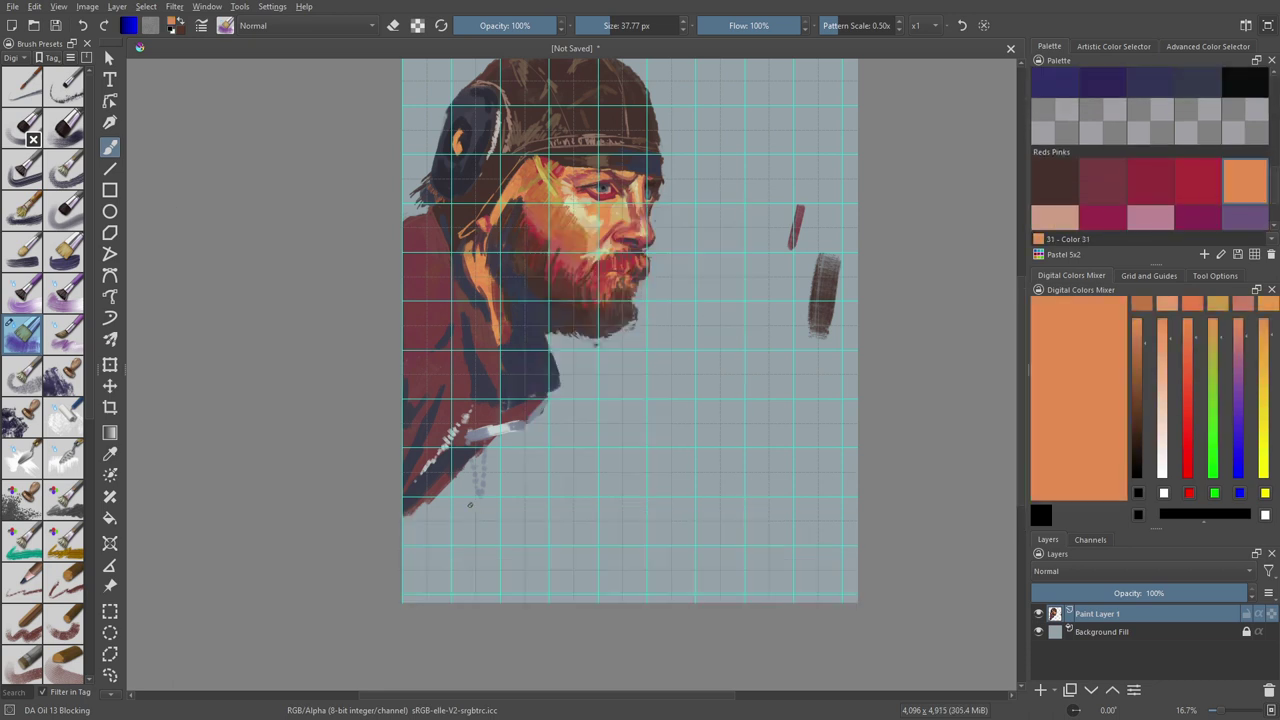
drag(480, 505, 479, 535)
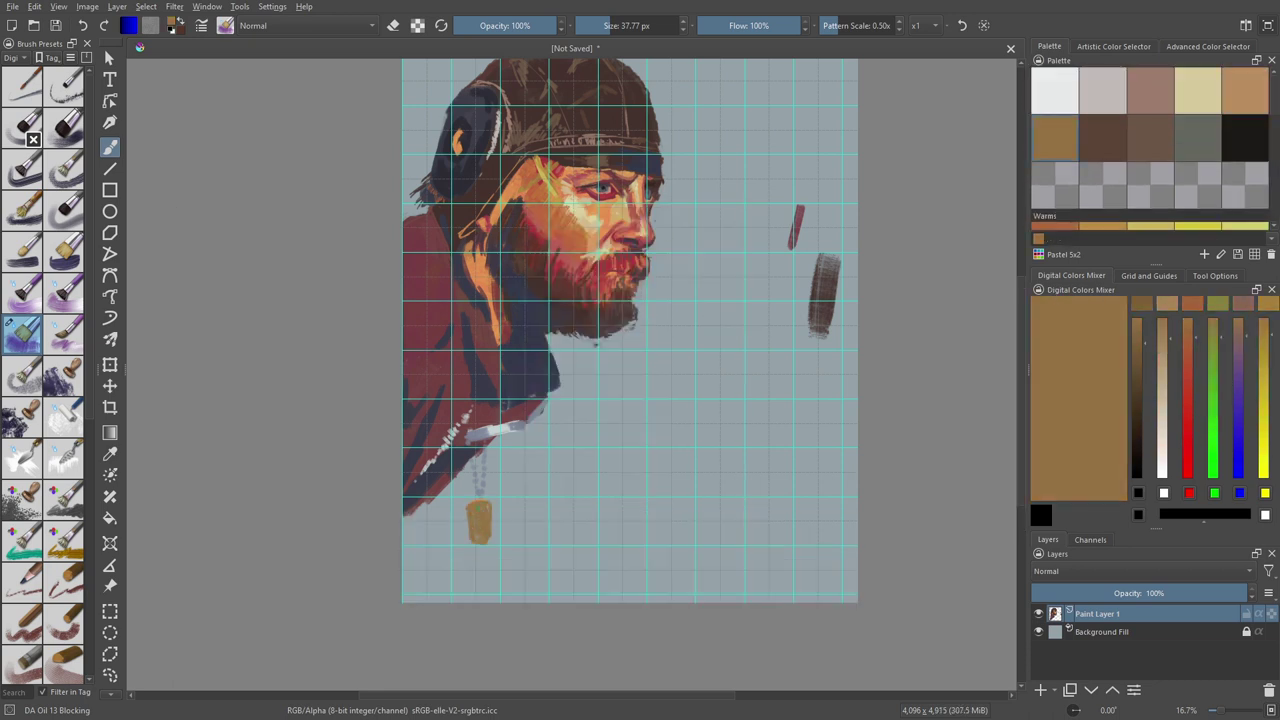
scroll(1150, 150, down, 2)
click(1150, 140)
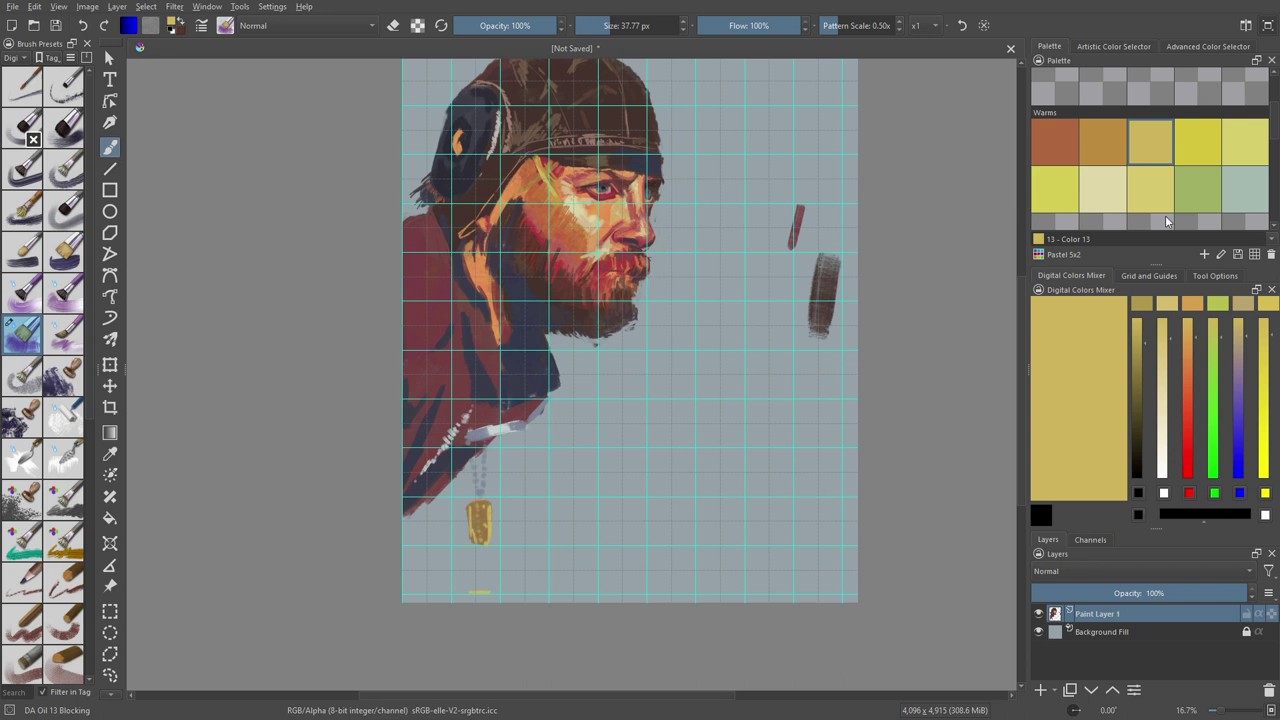
ctrl+click(479, 520)
drag(480, 555, 476, 638)
Step: Extend the canvas further down with Resize Canvas
click(87, 6)
click(174, 207)
key(Return)
scroll(471, 509, up, 3)
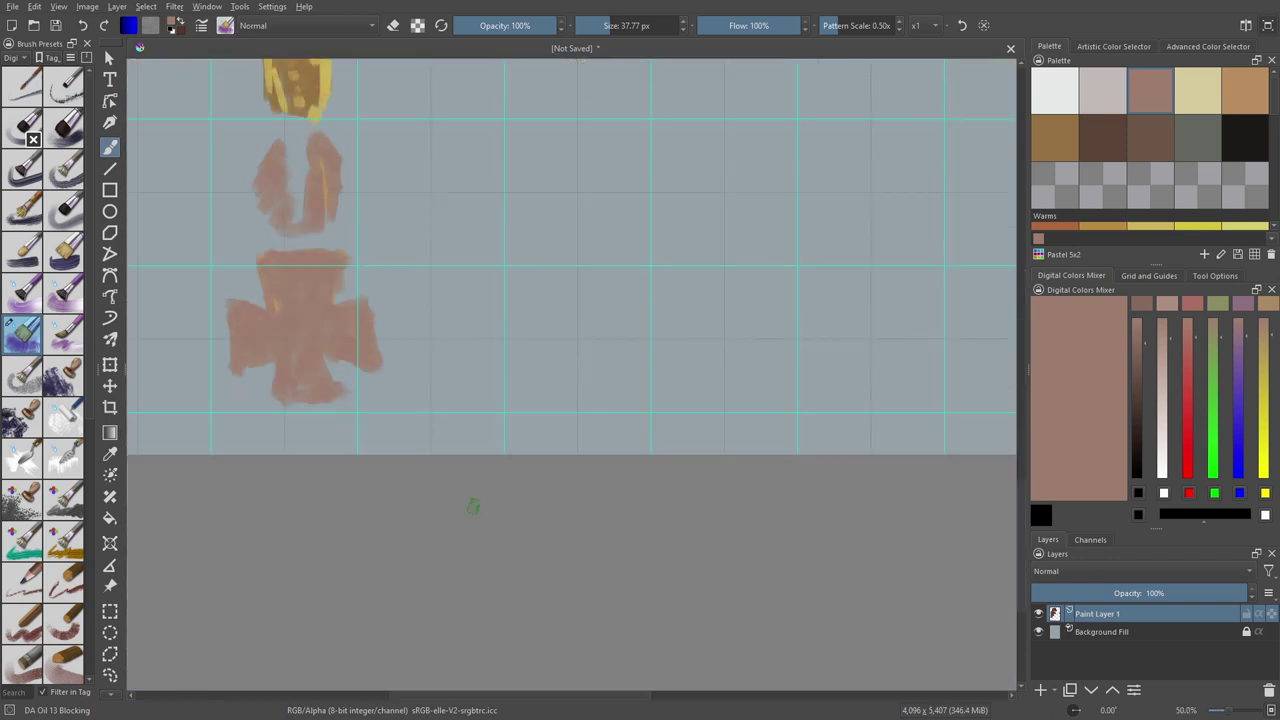
Step: Rough in the cross shape below the medal and fill it solid black
key(e)
mouse_move(340, 230)
mouse_down()
mouse_move(237, 380)
mouse_move(371, 337)
mouse_move(351, 277)
mouse_move(302, 392)
mouse_up()
key(e)
key(d)
drag(306, 272, 306, 395)
drag(356, 325, 242, 345)
drag(312, 264, 312, 318)
mouse_move(305, 345)
mouse_down()
mouse_move(305, 398)
mouse_move(357, 347)
mouse_move(248, 350)
mouse_move(310, 398)
mouse_up()
mouse_move(272, 265)
mouse_down()
mouse_move(290, 330)
mouse_move(259, 327)
mouse_move(357, 334)
mouse_up()
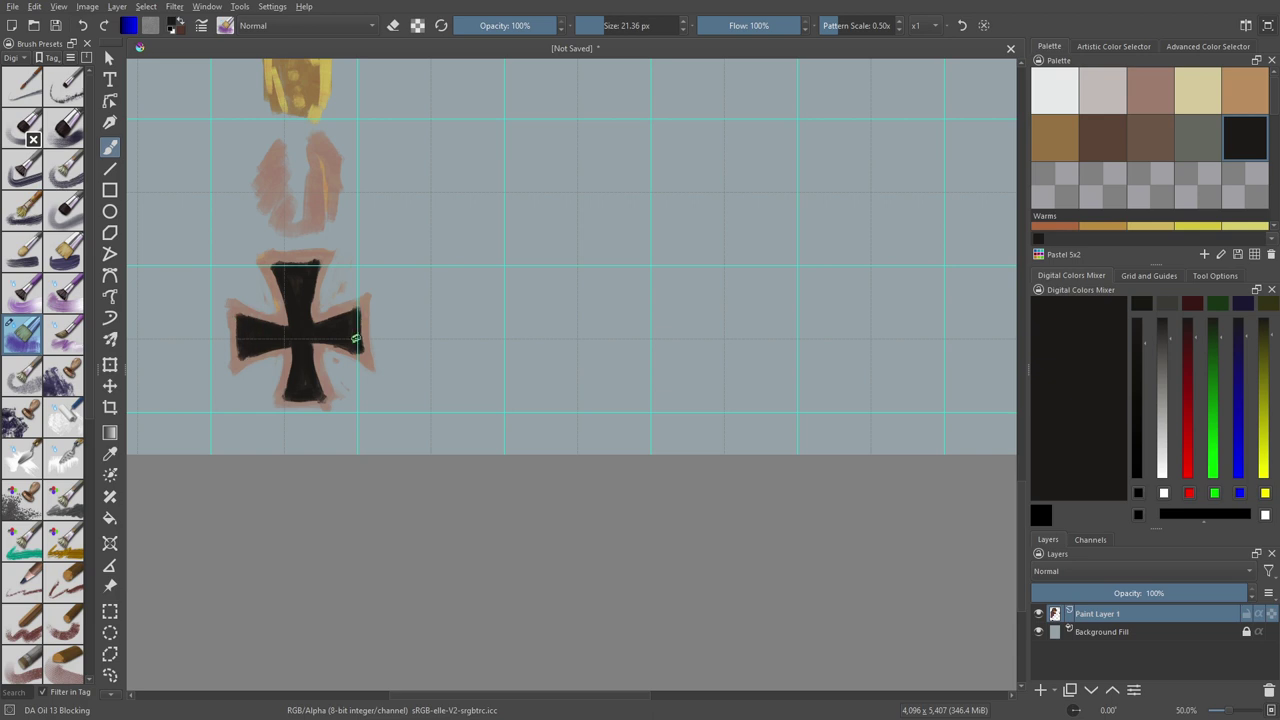
Step: Outline the cross edges in white with a small brush, then darken its bottom
key(x)
key(bracketleft)
key(bracketleft)
key(bracketleft)
drag(238, 336, 274, 266)
drag(356, 304, 358, 352)
drag(326, 358, 318, 396)
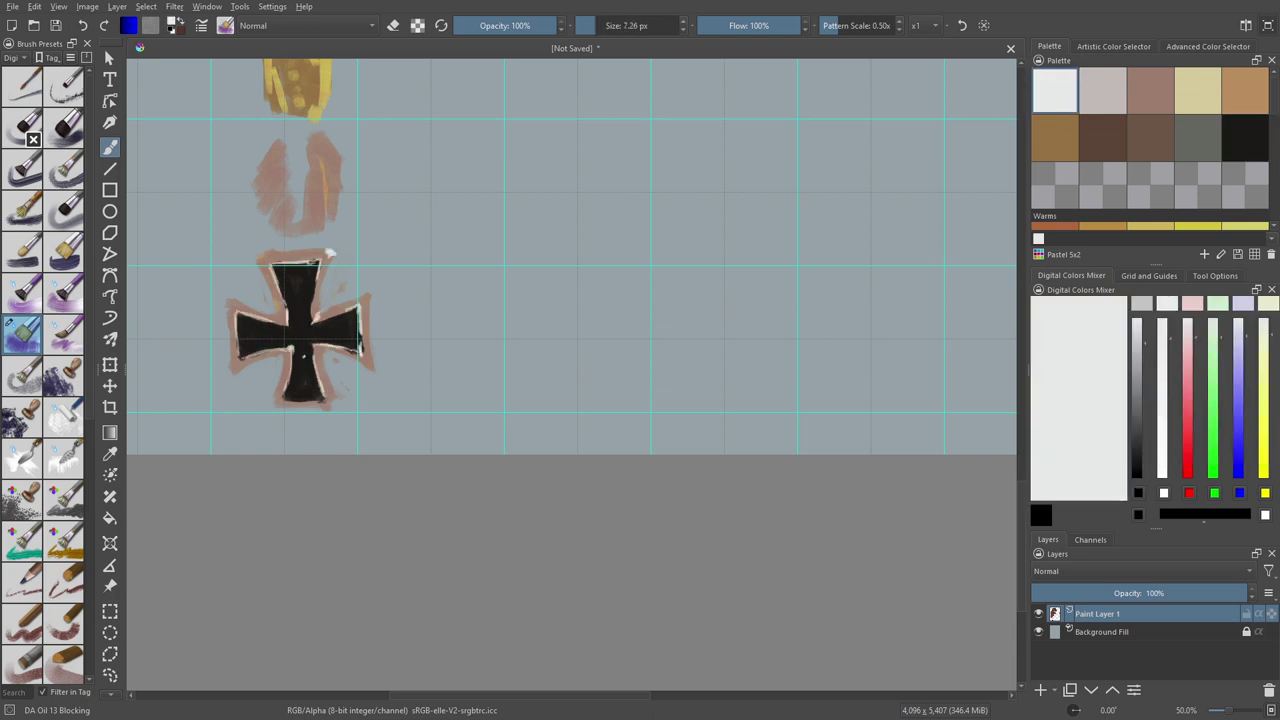
drag(280, 386, 282, 402)
key(bracketright)
key(bracketright)
mouse_move(284, 354)
mouse_down()
mouse_move(284, 392)
mouse_move(322, 404)
mouse_up()
Step: Paint dark brown edges around the cross and choose a yellow gold colour
click(1106, 140)
drag(366, 350, 236, 372)
drag(230, 305, 232, 365)
drag(368, 295, 334, 320)
drag(300, 250, 320, 310)
drag(274, 266, 282, 318)
scroll(570, 450, down, 5)
click(1150, 226)
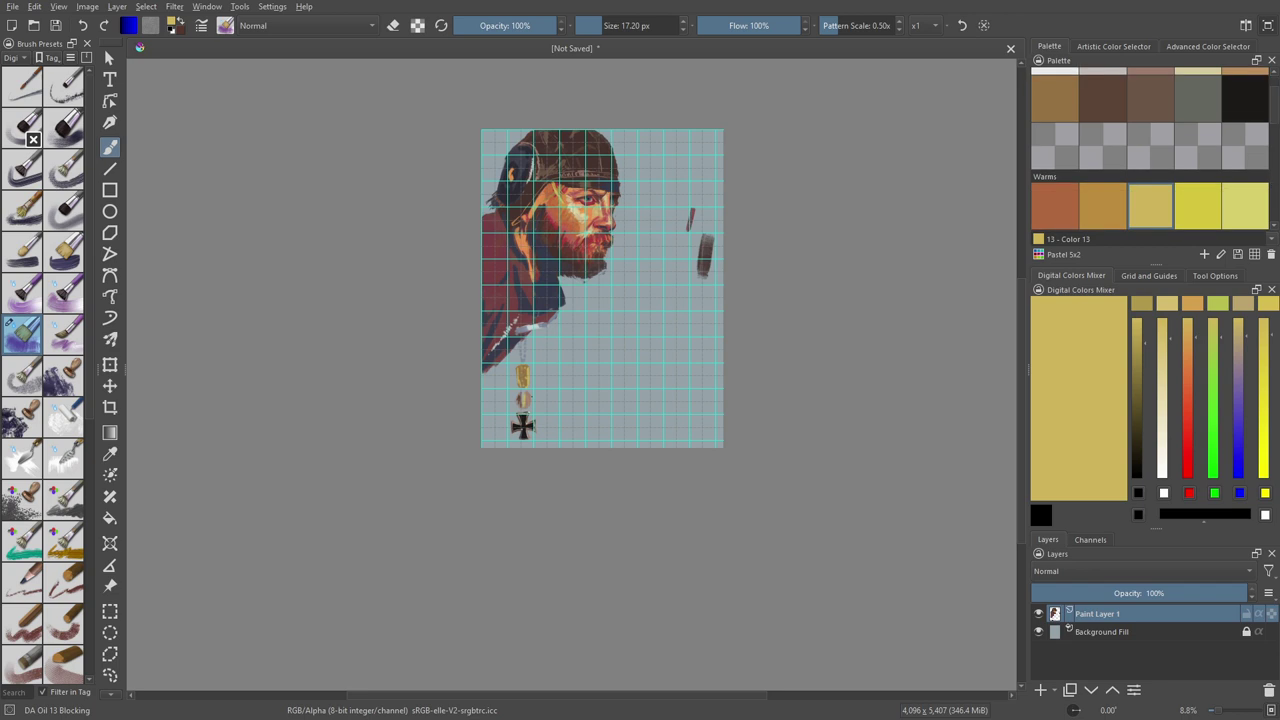
Step: Sample tan, pale yellow, dark brown and orange-brown tones to detail the gold tag and middle medal
scroll(570, 373, up, 3)
key(e)
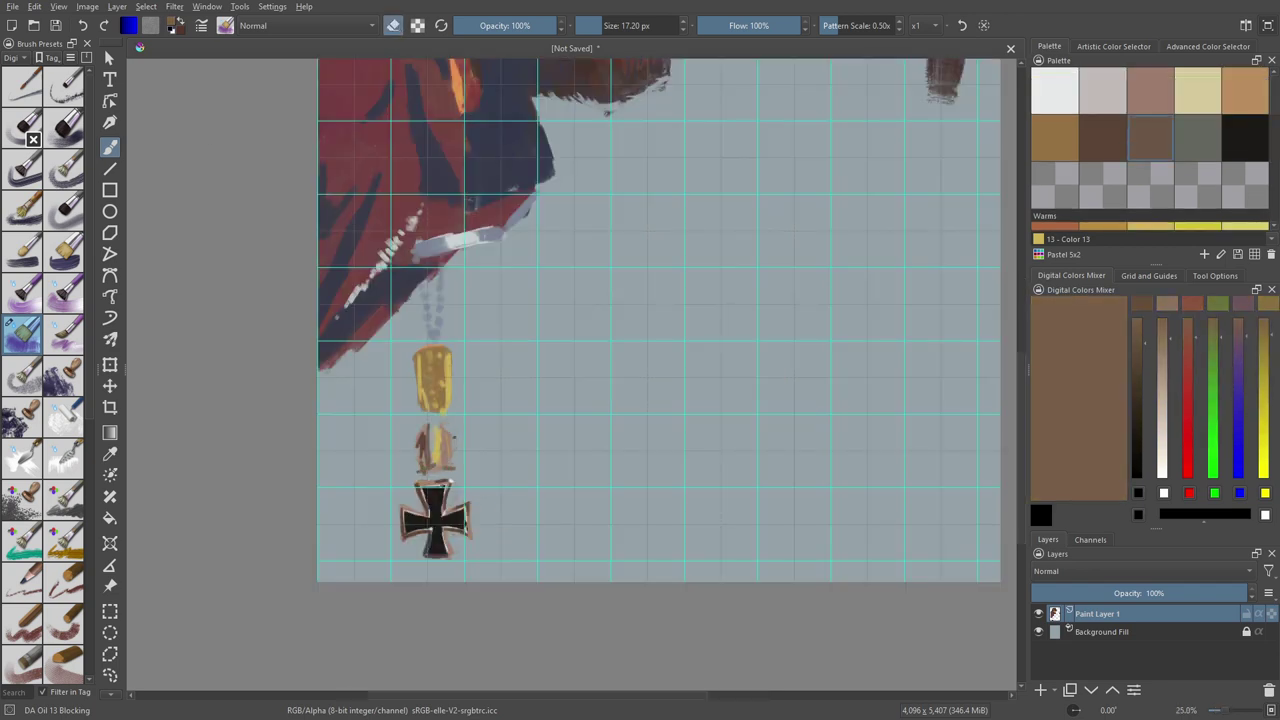
click(1110, 137)
click(1244, 90)
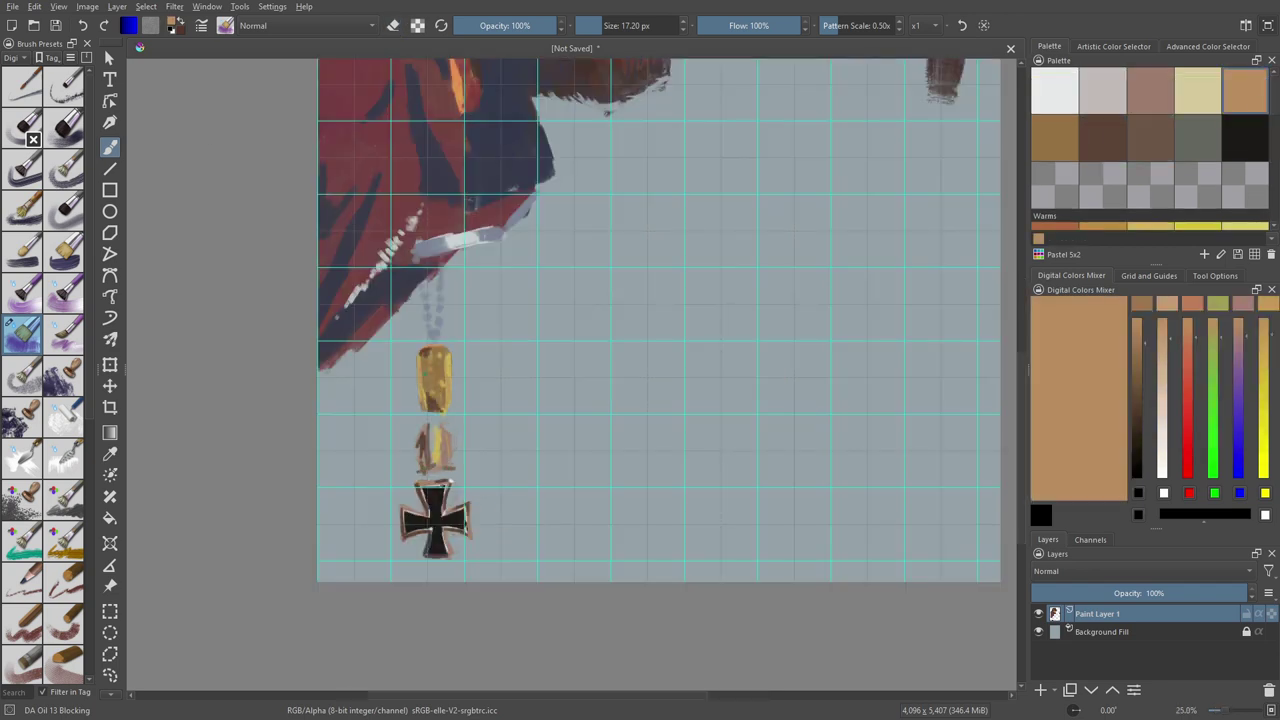
click(1197, 90)
ctrl+click(460, 434)
ctrl+click(457, 423)
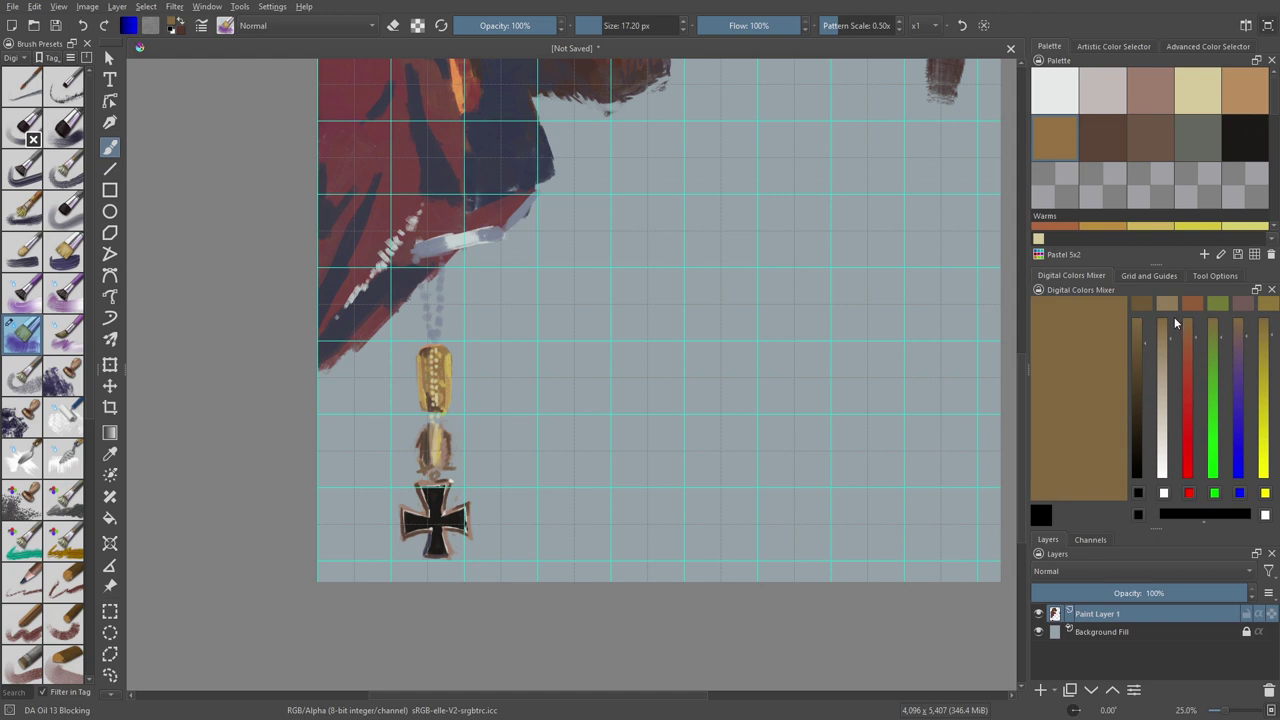
scroll(1150, 150, down, 2)
click(1063, 138)
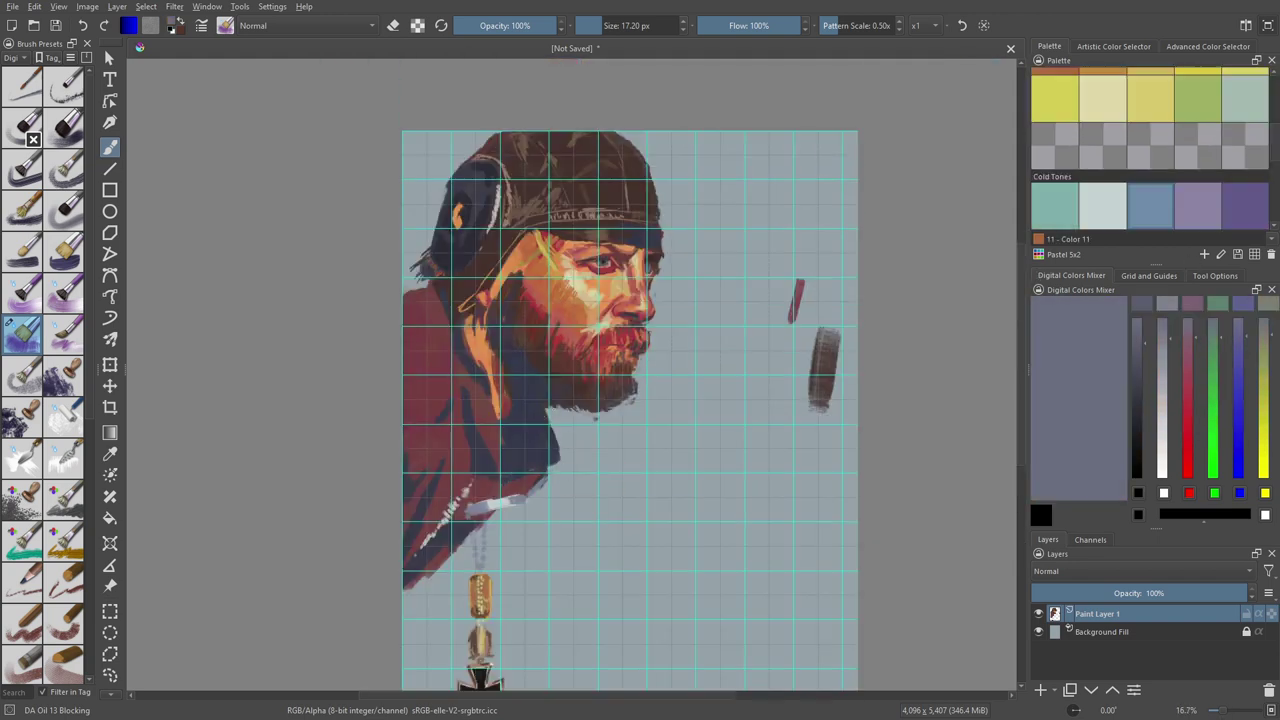
ctrl+click(540, 292)
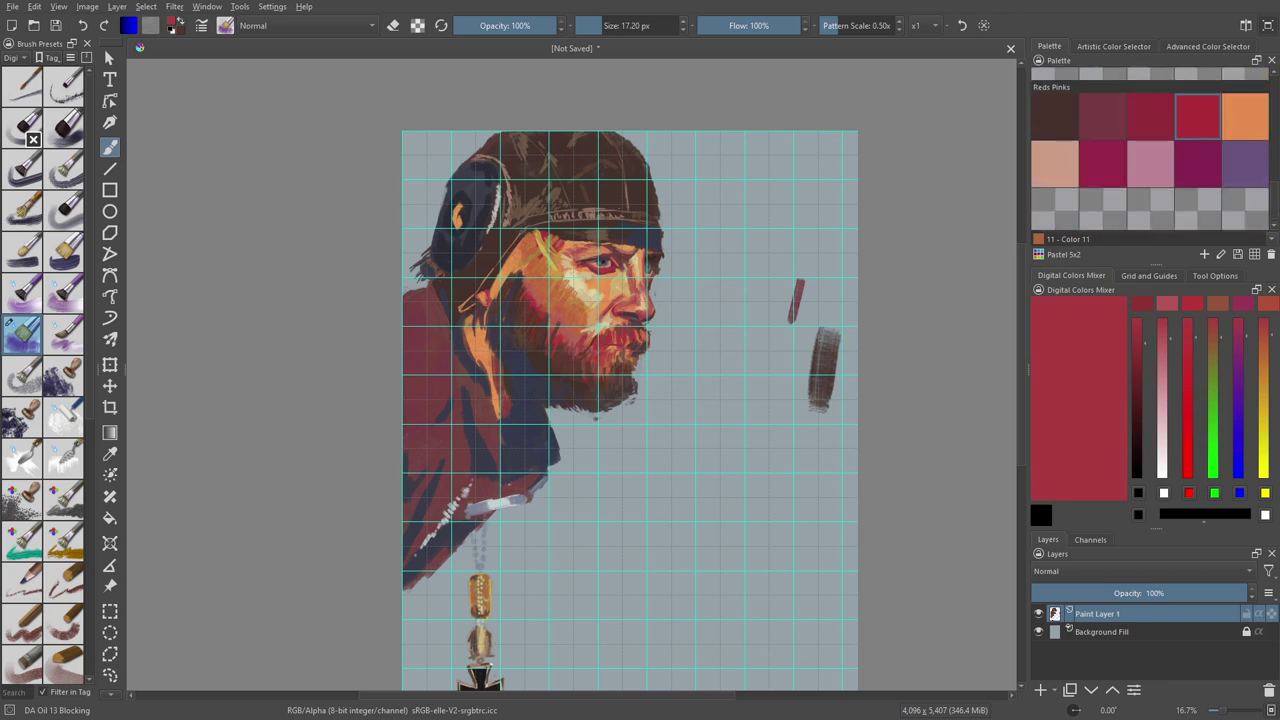
Step: Sample dark browns from the painting, zoom out to the whole portrait, and load a muted mauve
scroll(630, 410, up, 3)
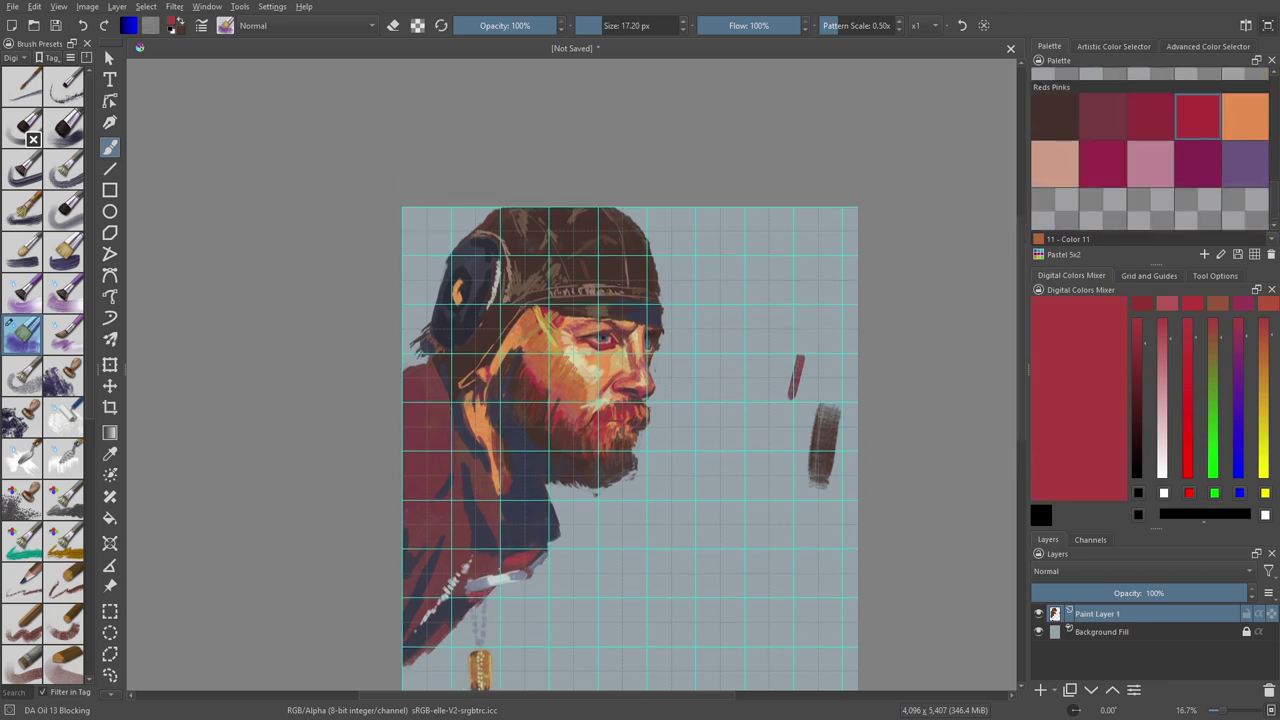
scroll(630, 450, right, 2)
ctrl+click(445, 350)
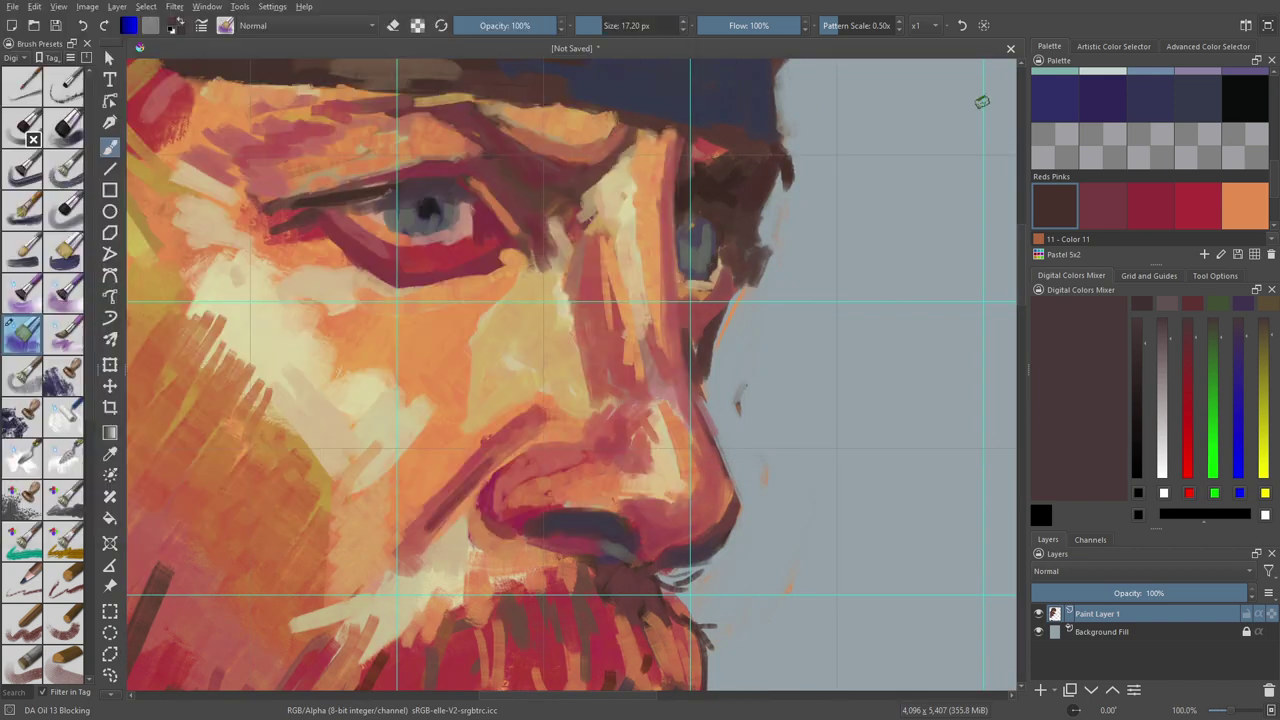
ctrl+click(708, 285)
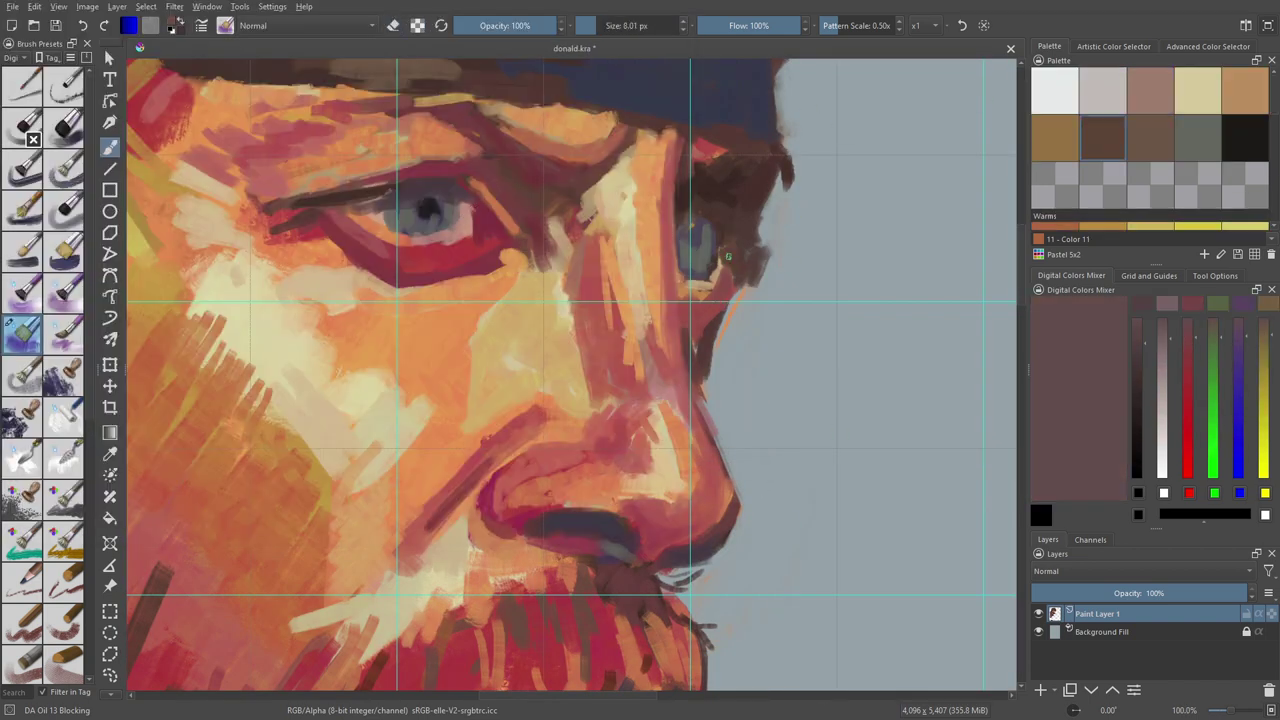
ctrl+click(690, 228)
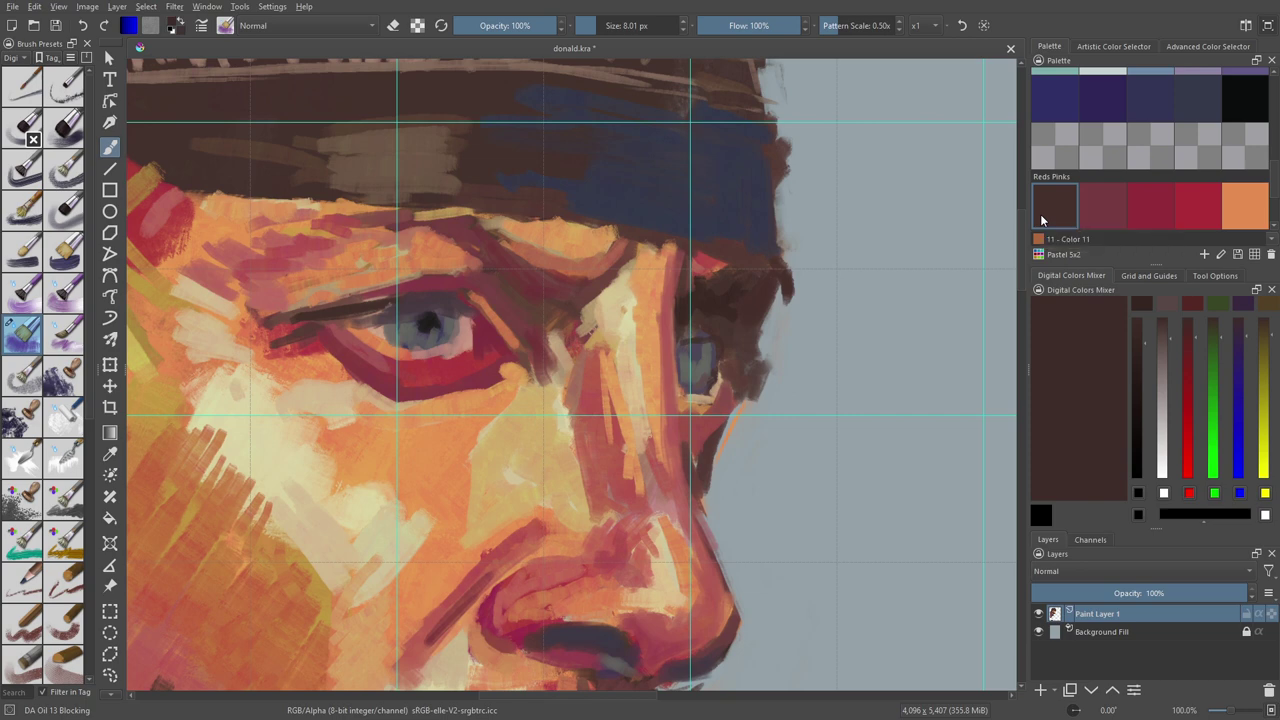
key(ctrl+plus)
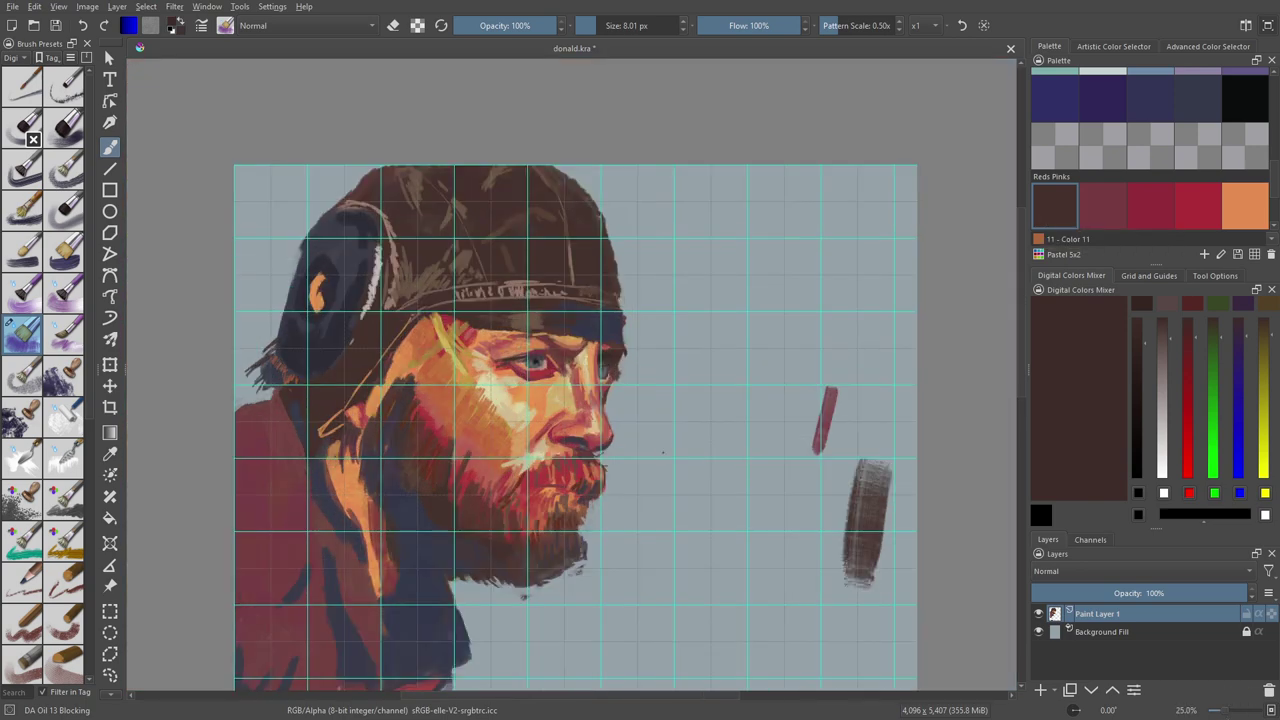
key(l)
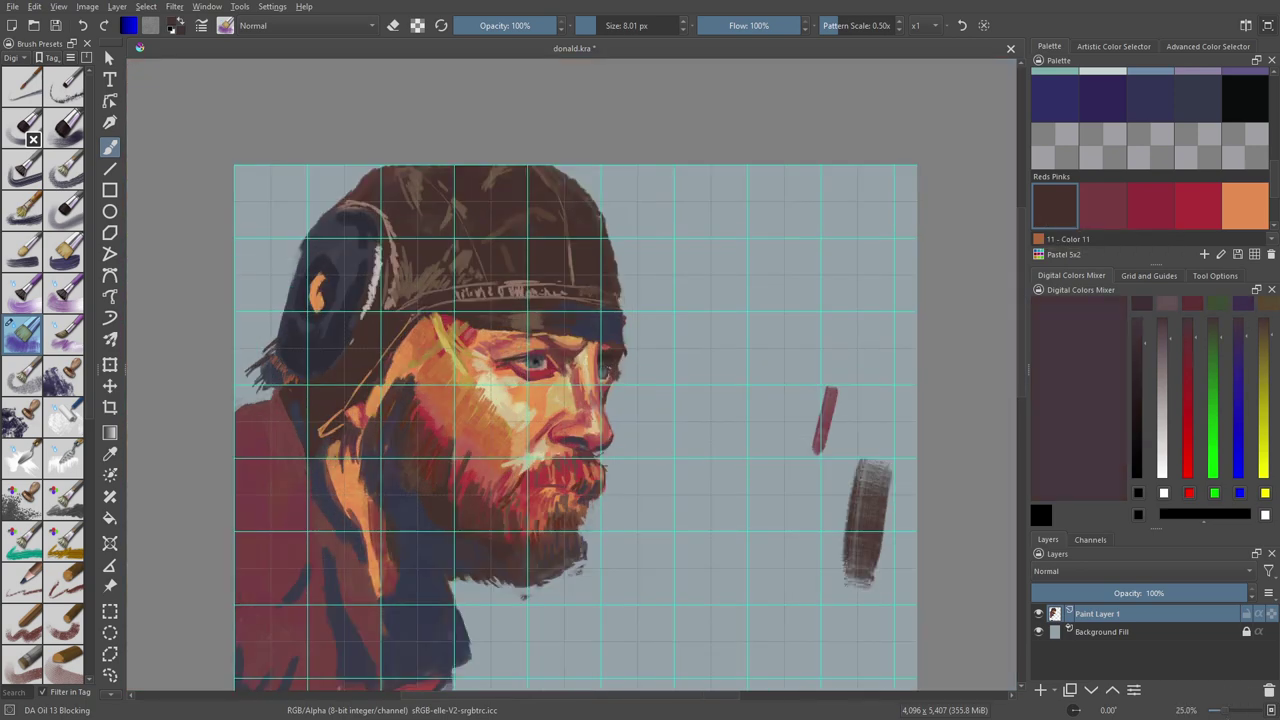
Step: Bring up the grid settings and paint a light streak along the jacket collar
click(1149, 275)
click(1043, 325)
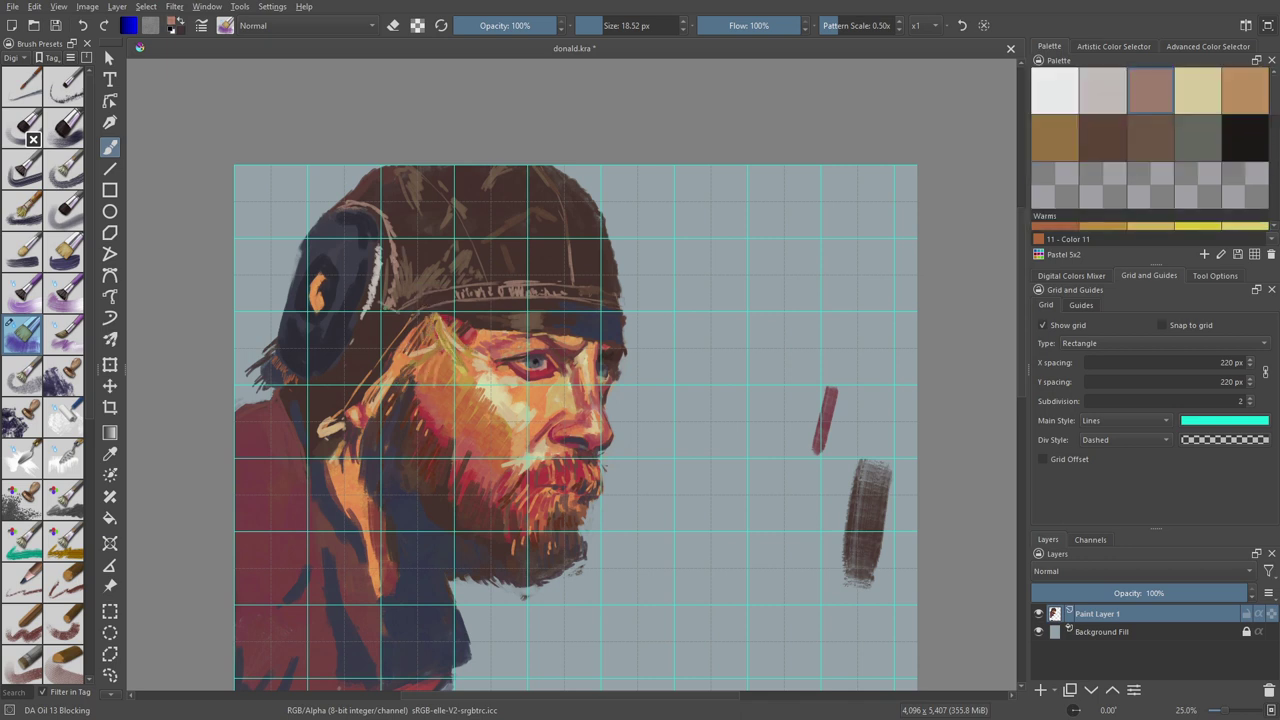
drag(307, 393, 350, 402)
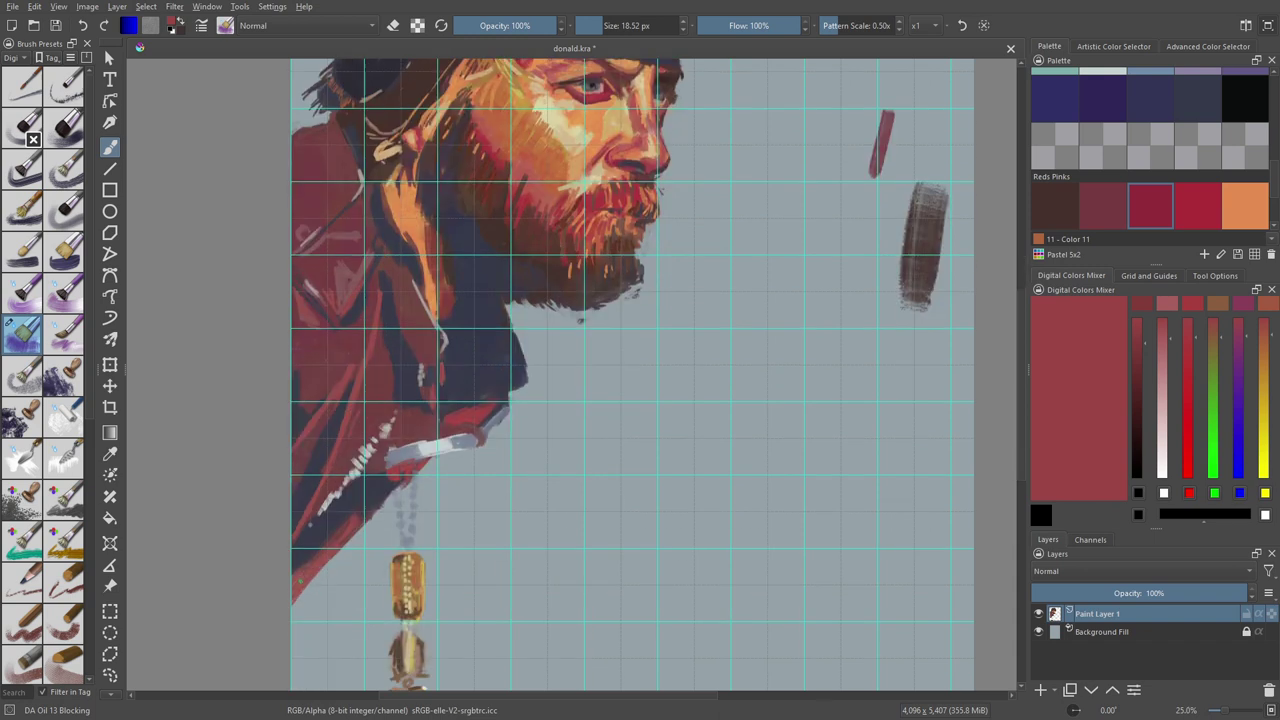
Step: Try deep red, bright red, light grey and pink swatches for the jacket, settling on dark slate
click(1108, 210)
click(1198, 206)
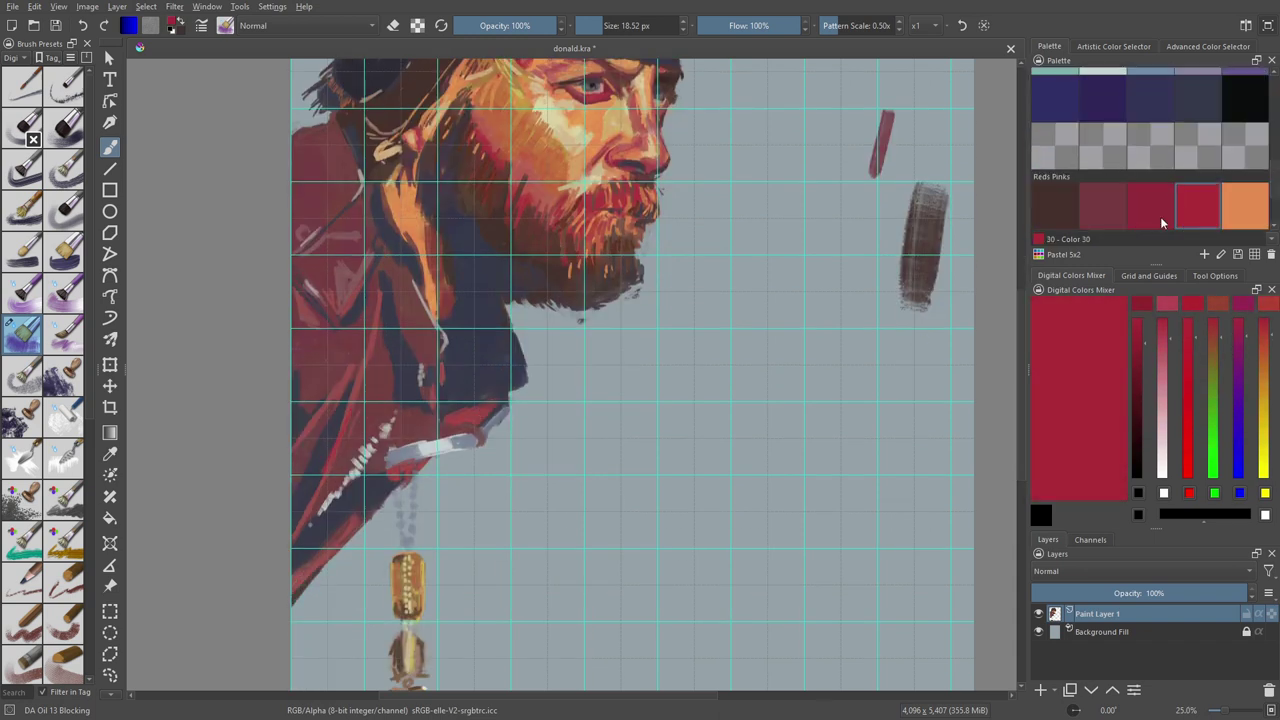
click(1103, 97)
click(1198, 97)
scroll(1150, 130, down, 3)
click(1103, 90)
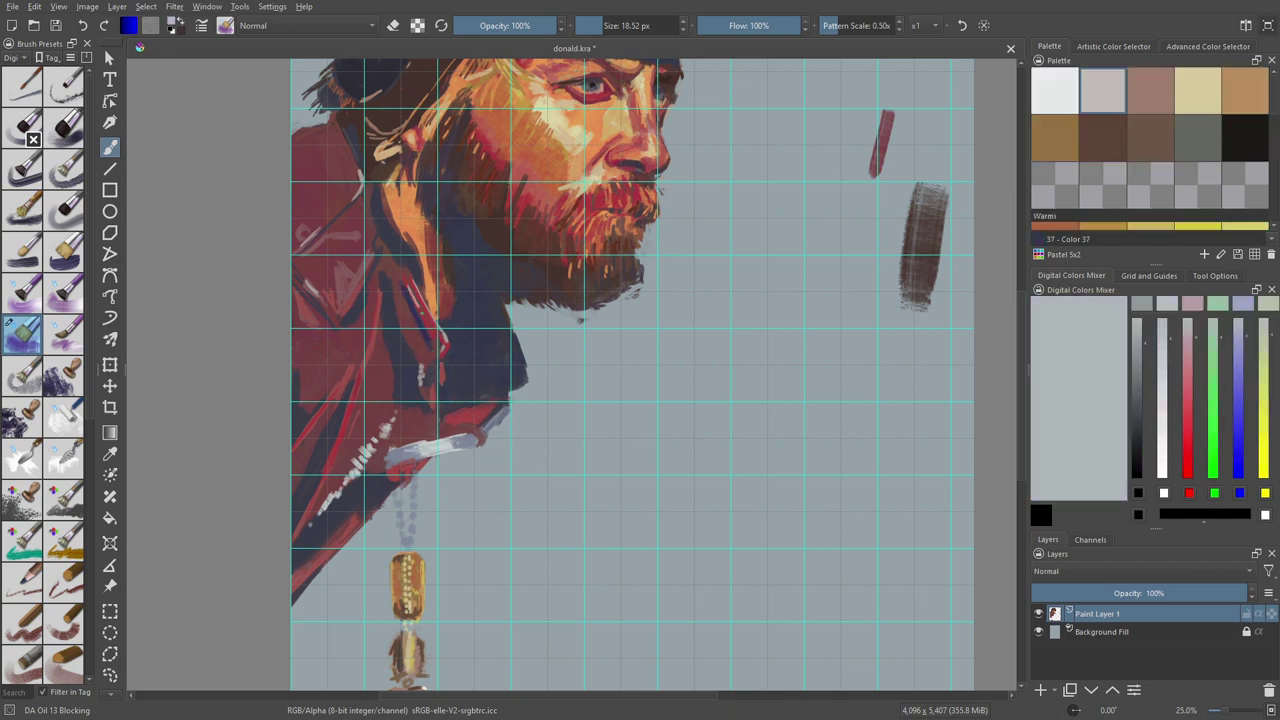
scroll(1150, 150, up, 3)
click(1150, 157)
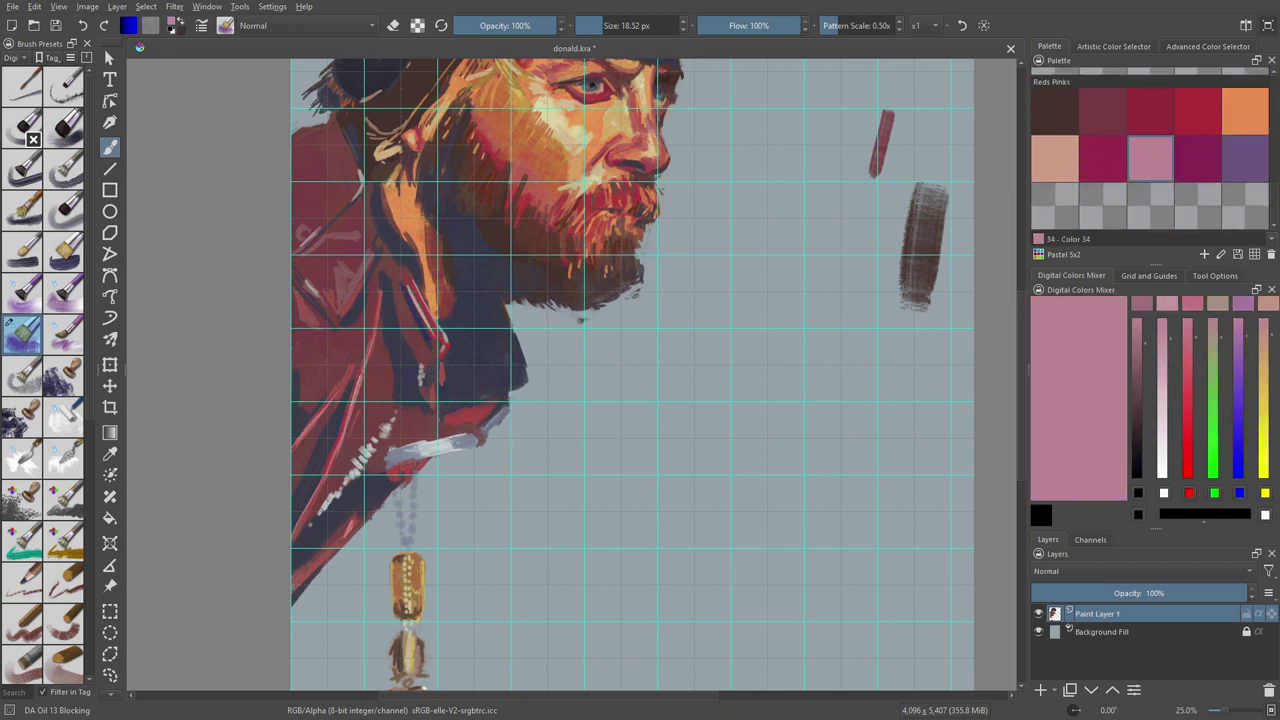
scroll(1150, 130, up, 2)
click(1198, 90)
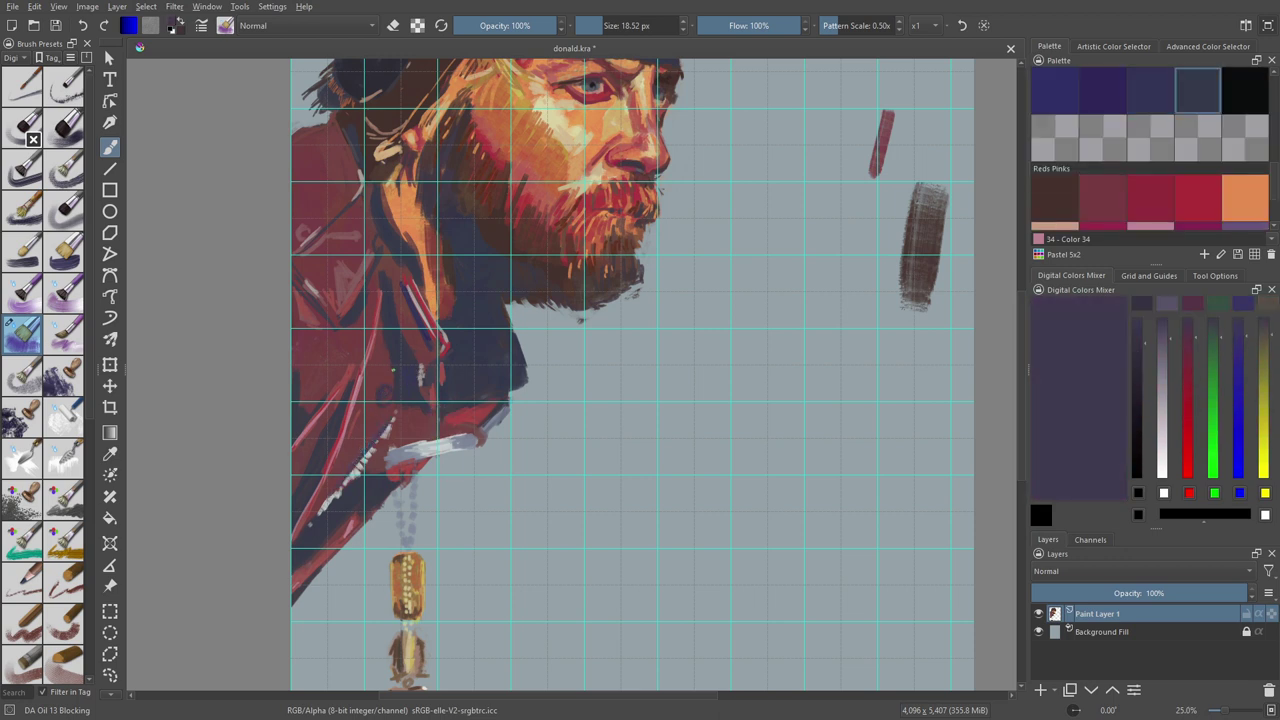
key(x)
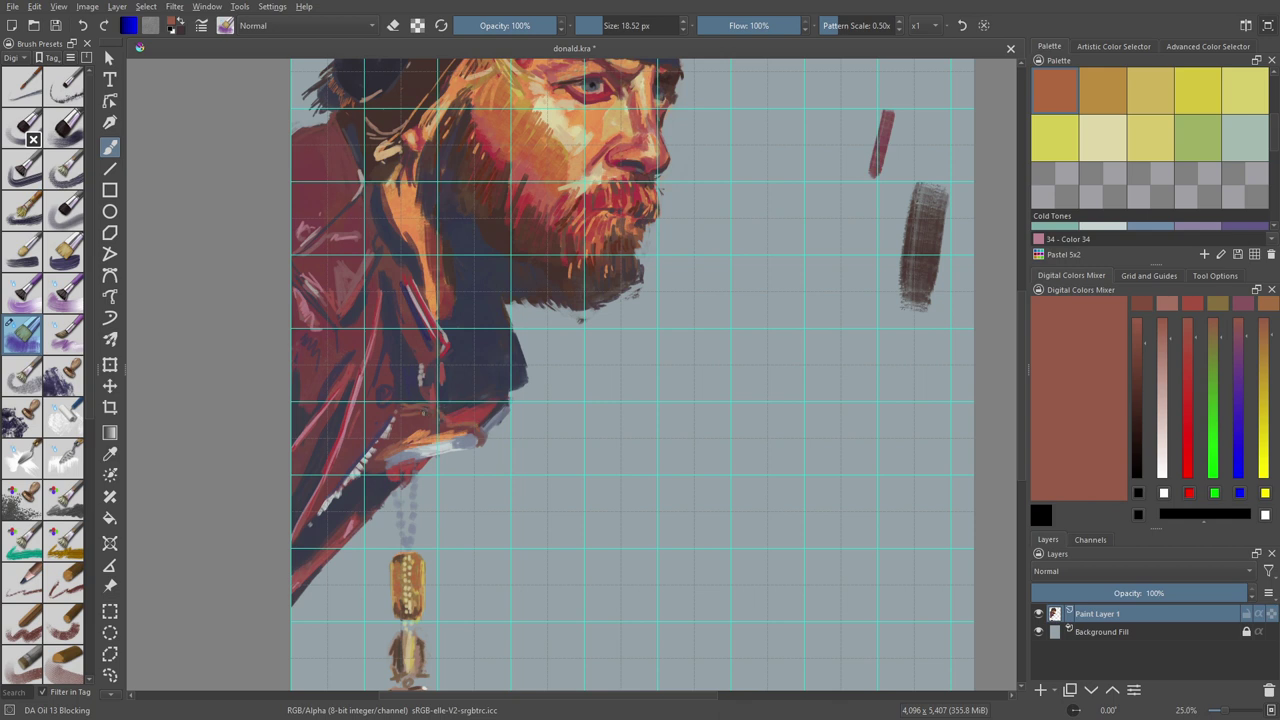
scroll(1012, 307, up, 5)
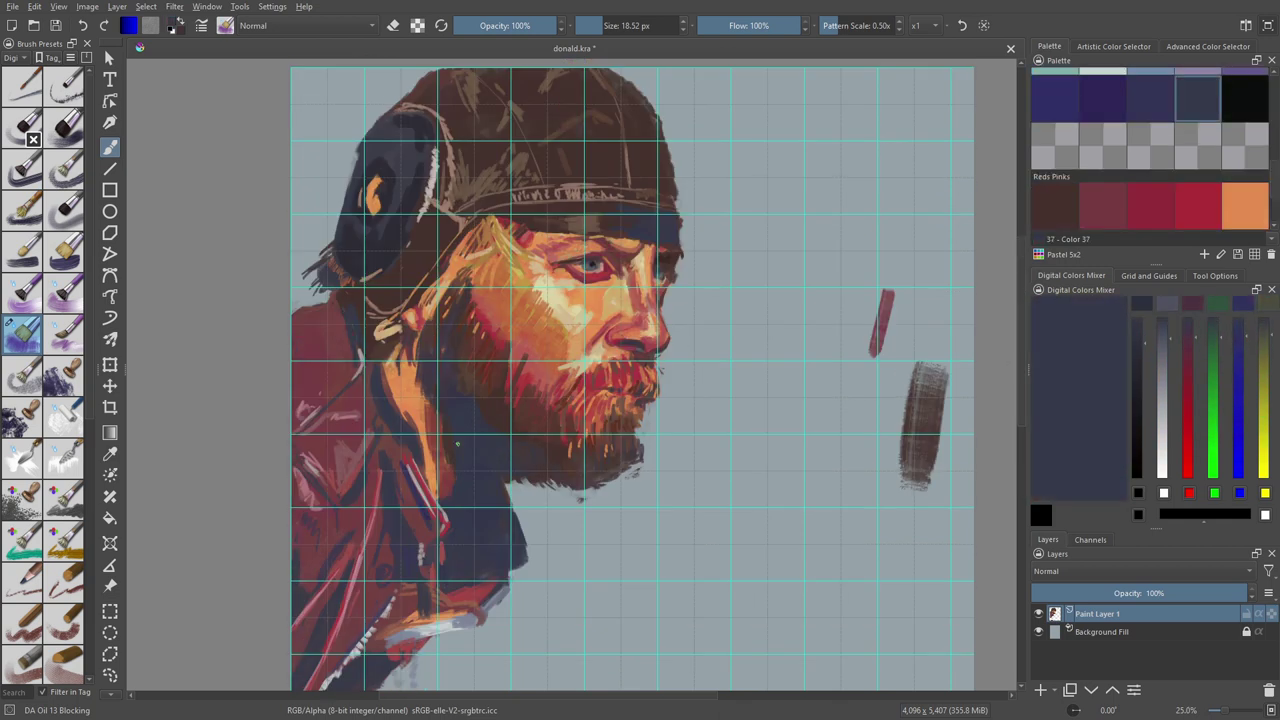
Step: Paint a mauve-pink highlight on the jacket collar and light rivets along the cap strap
ctrl+click(362, 352)
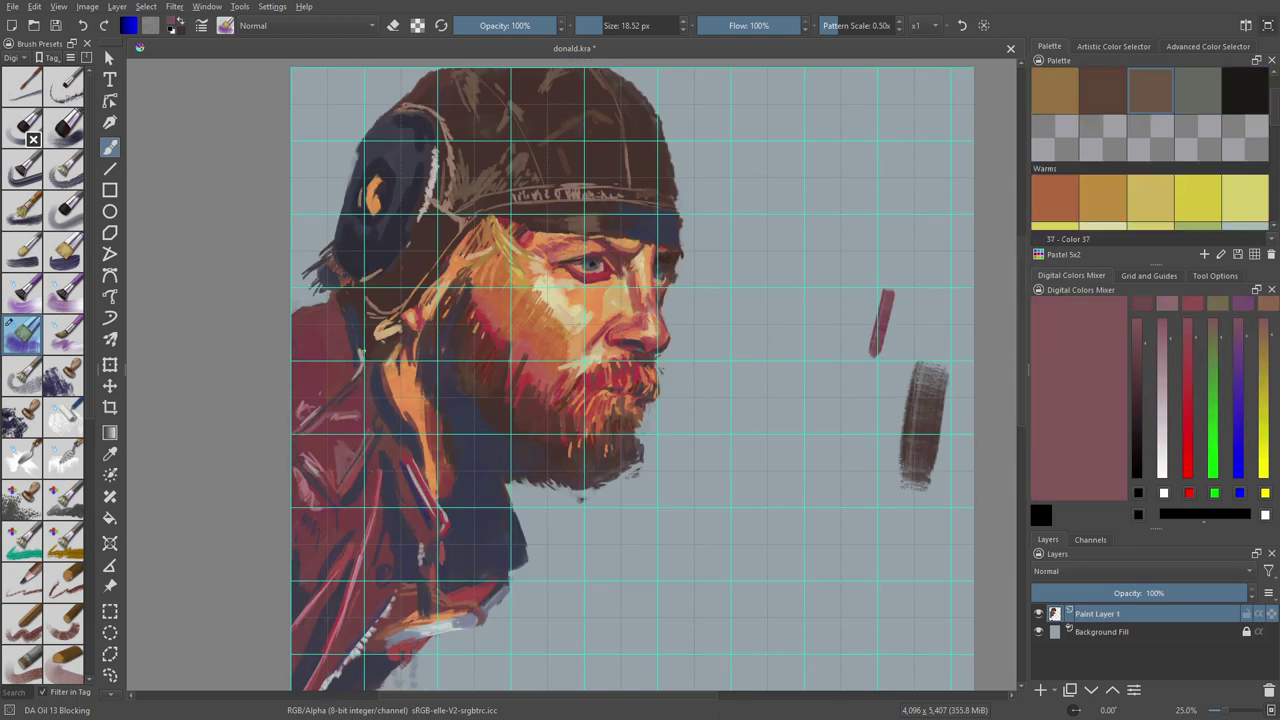
drag(358, 295, 342, 324)
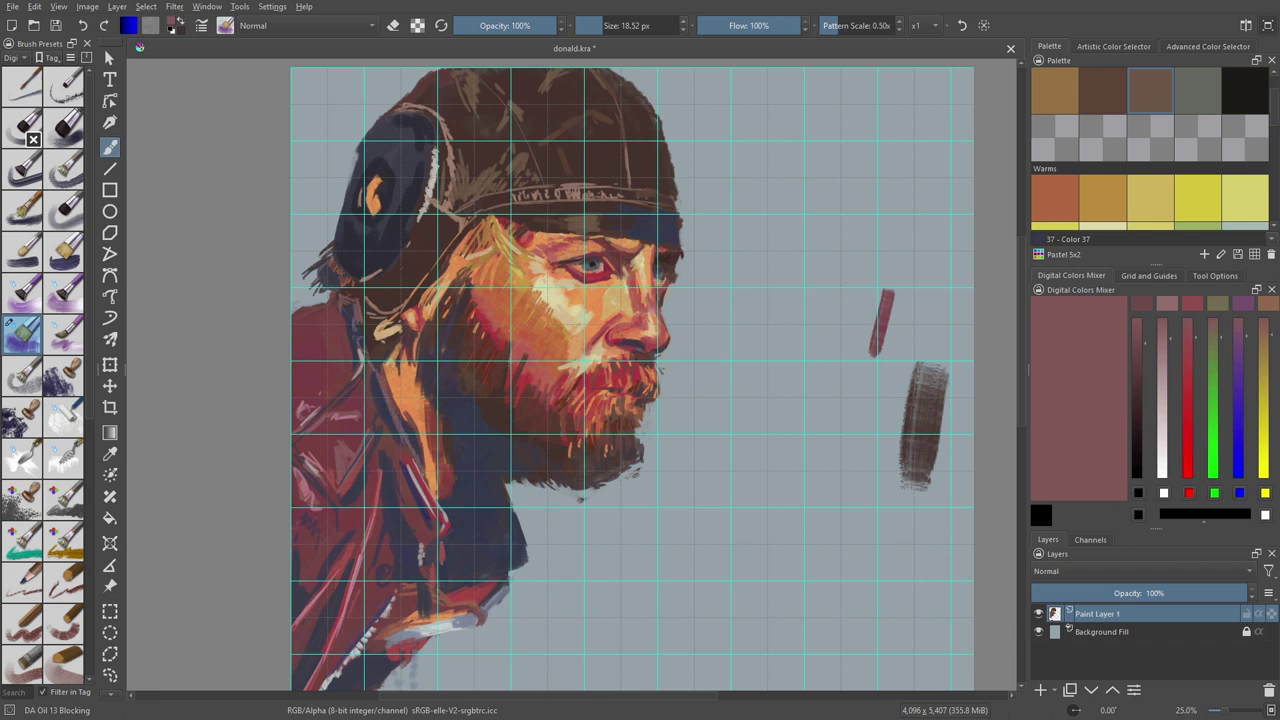
ctrl+click(398, 408)
ctrl+click(534, 323)
scroll(1022, 237, up, 3)
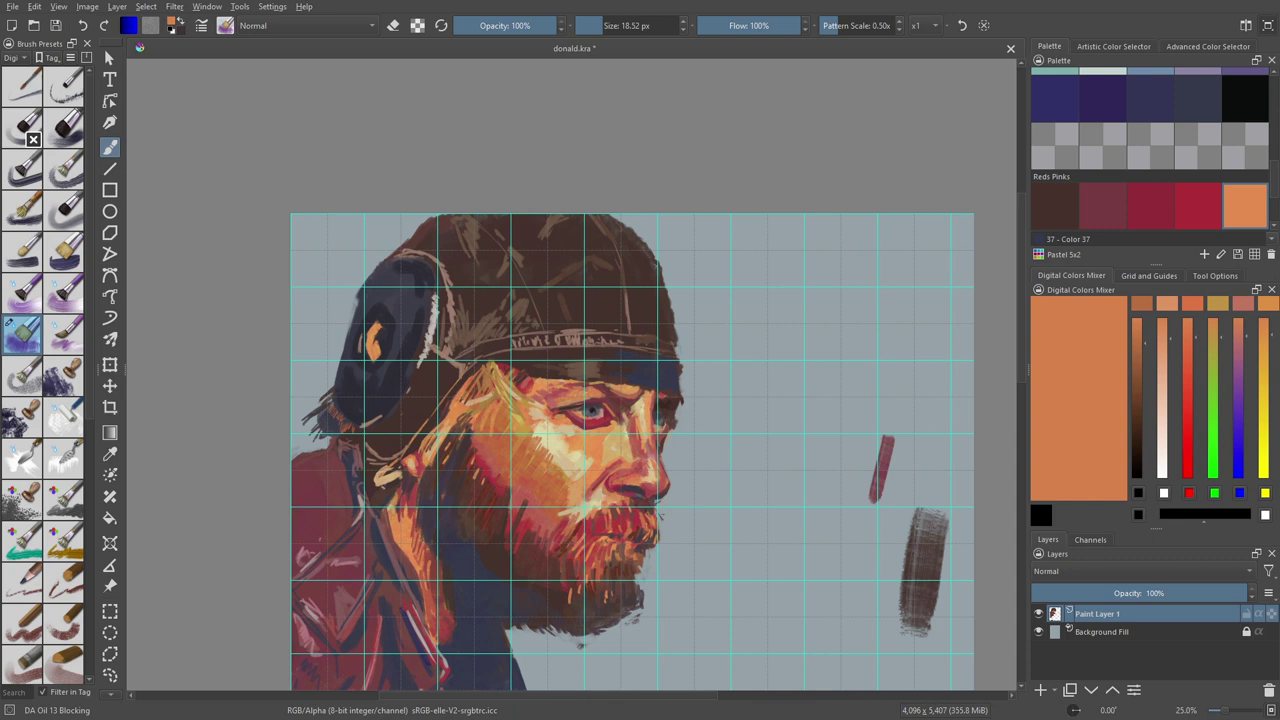
ctrl+click(586, 346)
ctrl+click(575, 336)
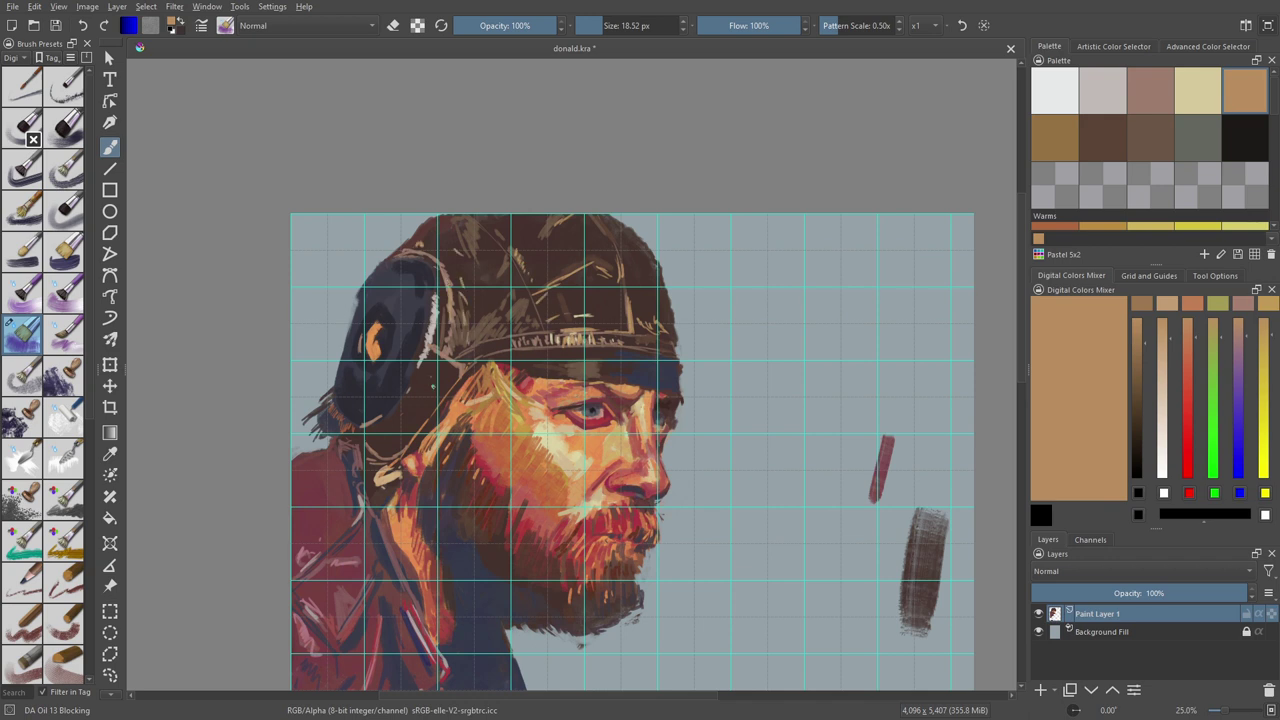
drag(378, 432, 440, 382)
Step: Erase the colour test strokes beside the portrait, then return to painting
ctrl+click(440, 382)
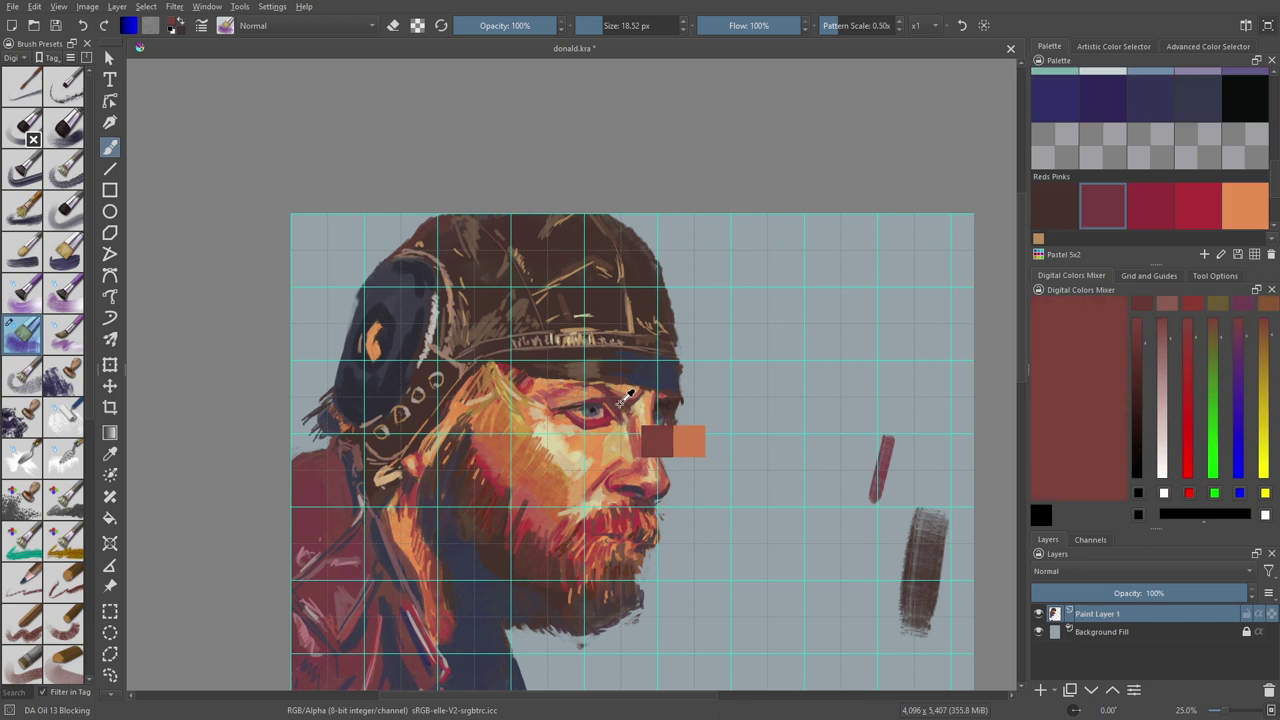
ctrl+click(350, 456)
ctrl+click(515, 410)
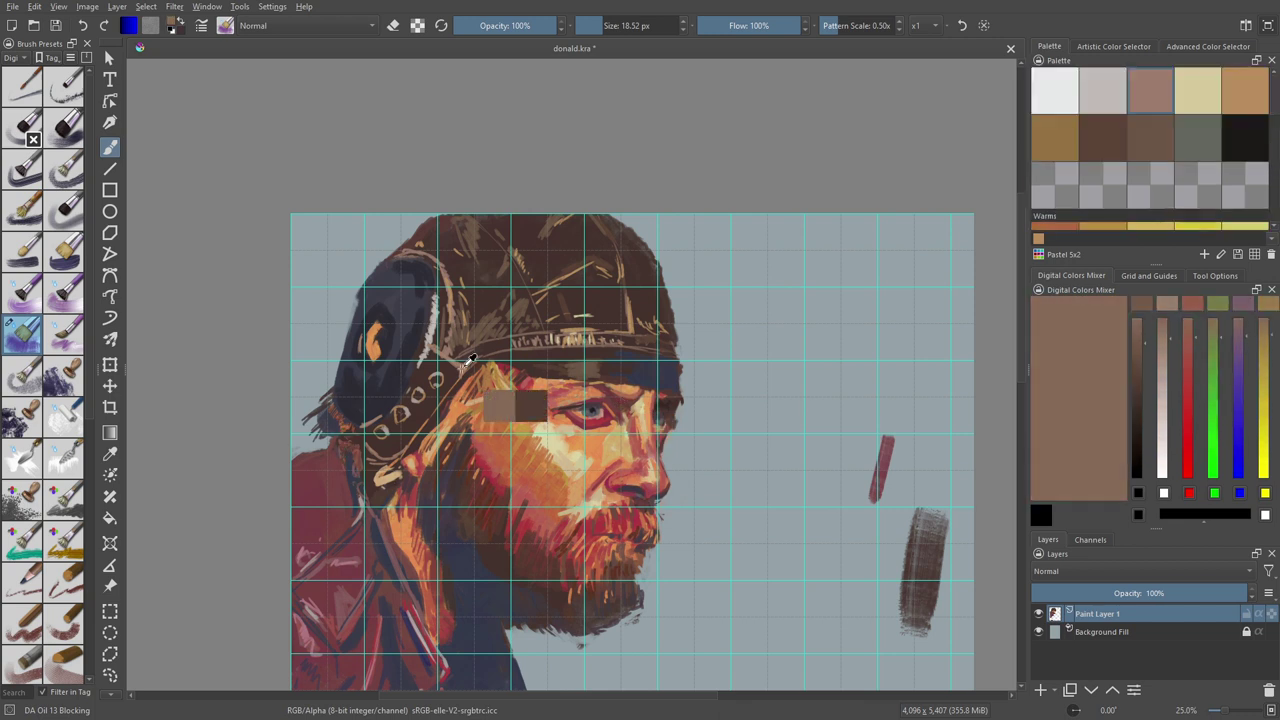
key(e)
drag(882, 440, 922, 630)
key(e)
Step: Choose tan and then the darkest red-brown colour, and hide the canvas grid
ctrl+click(548, 437)
ctrl+click(609, 311)
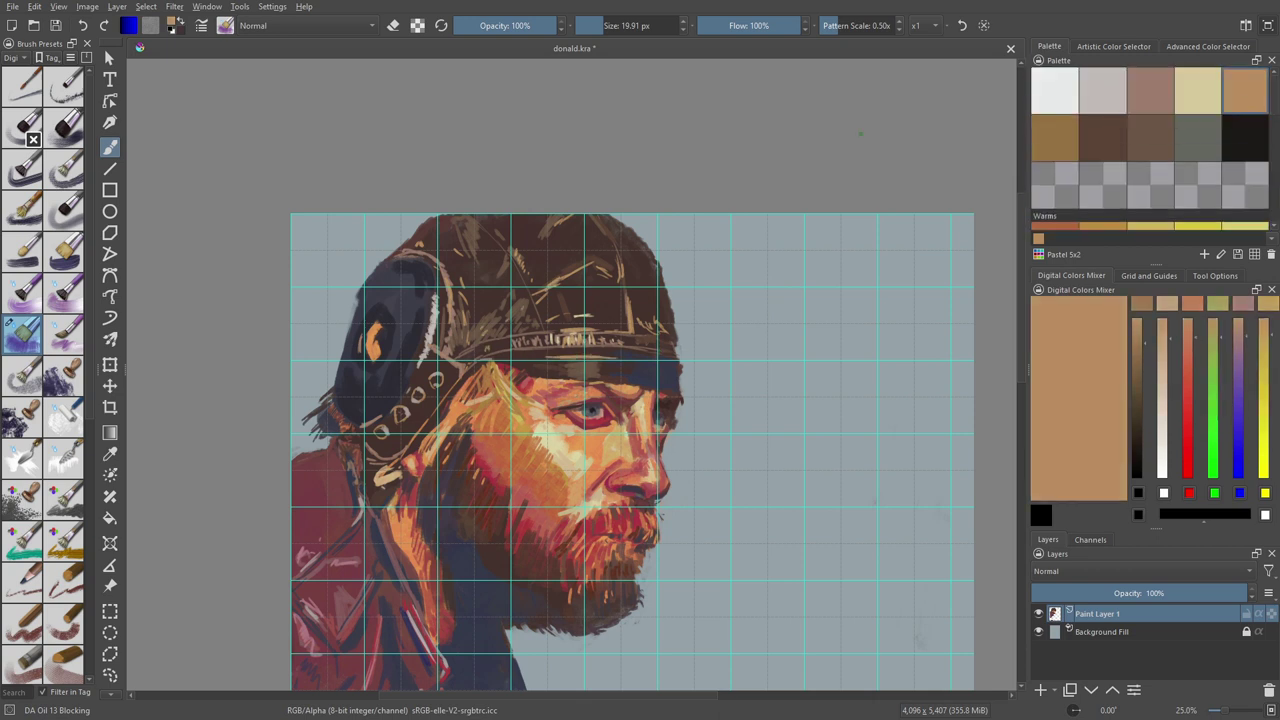
scroll(1150, 130, down, 3)
scroll(1155, 125, down, 2)
click(1055, 118)
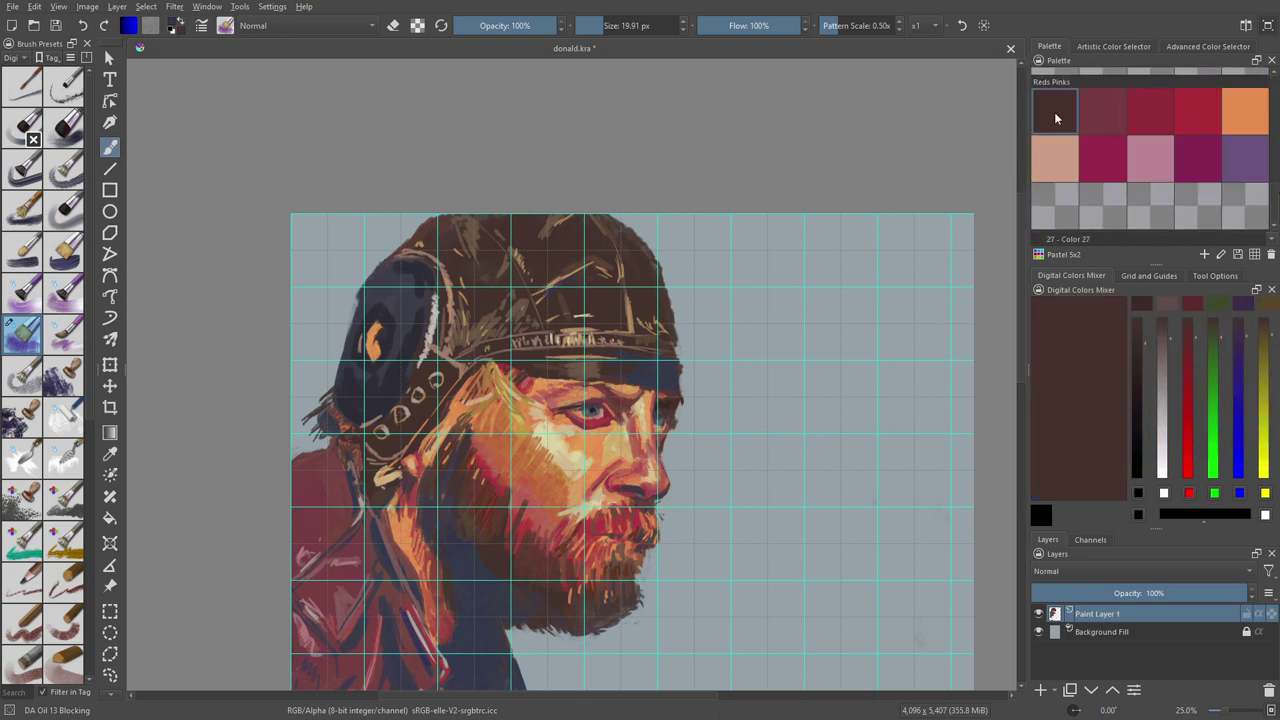
key(ctrl+shift+apostrophe)
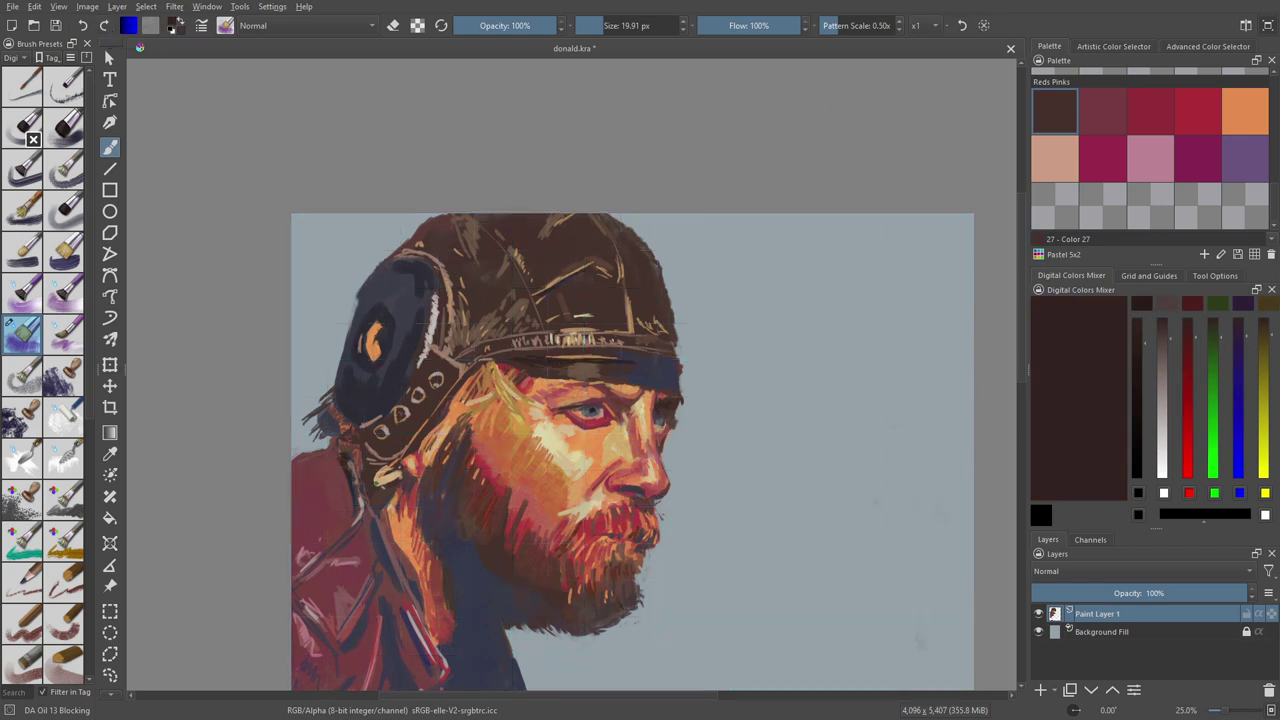
Step: Sample a light brown from the painting and pick dark reddish-brown for the strap studs
scroll(380, 550, down, 1)
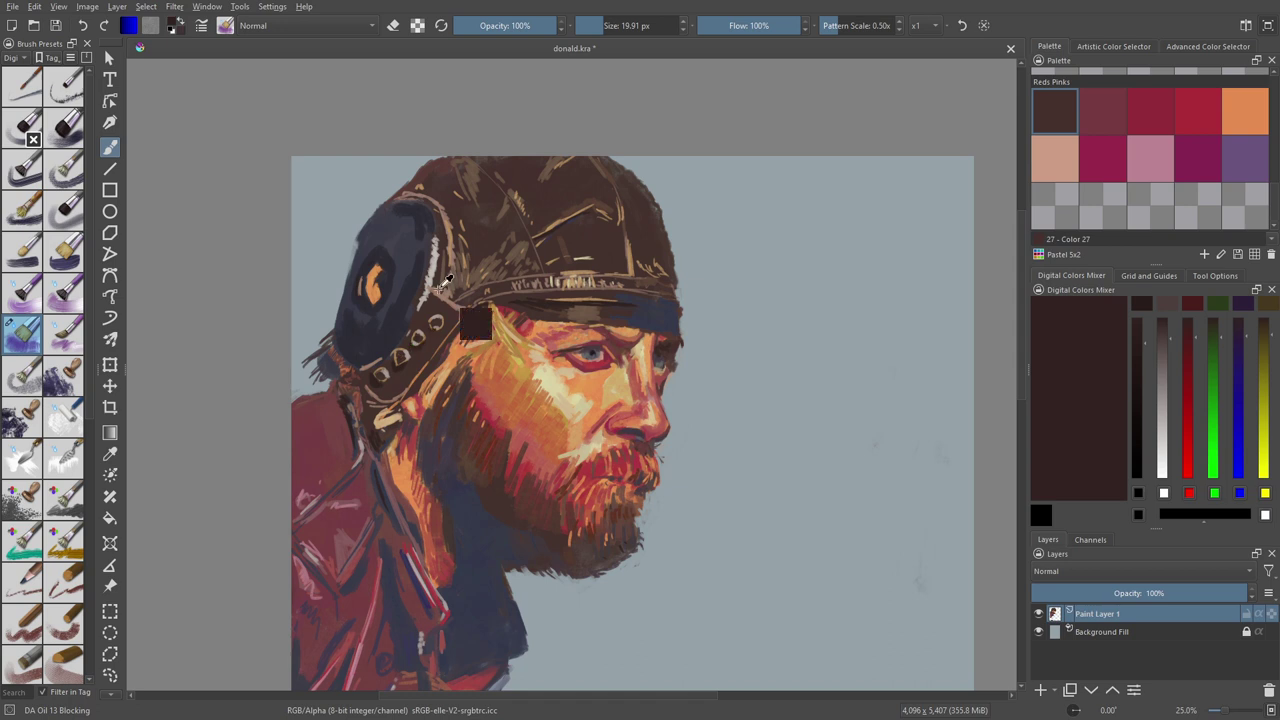
ctrl+click(470, 322)
ctrl+click(592, 339)
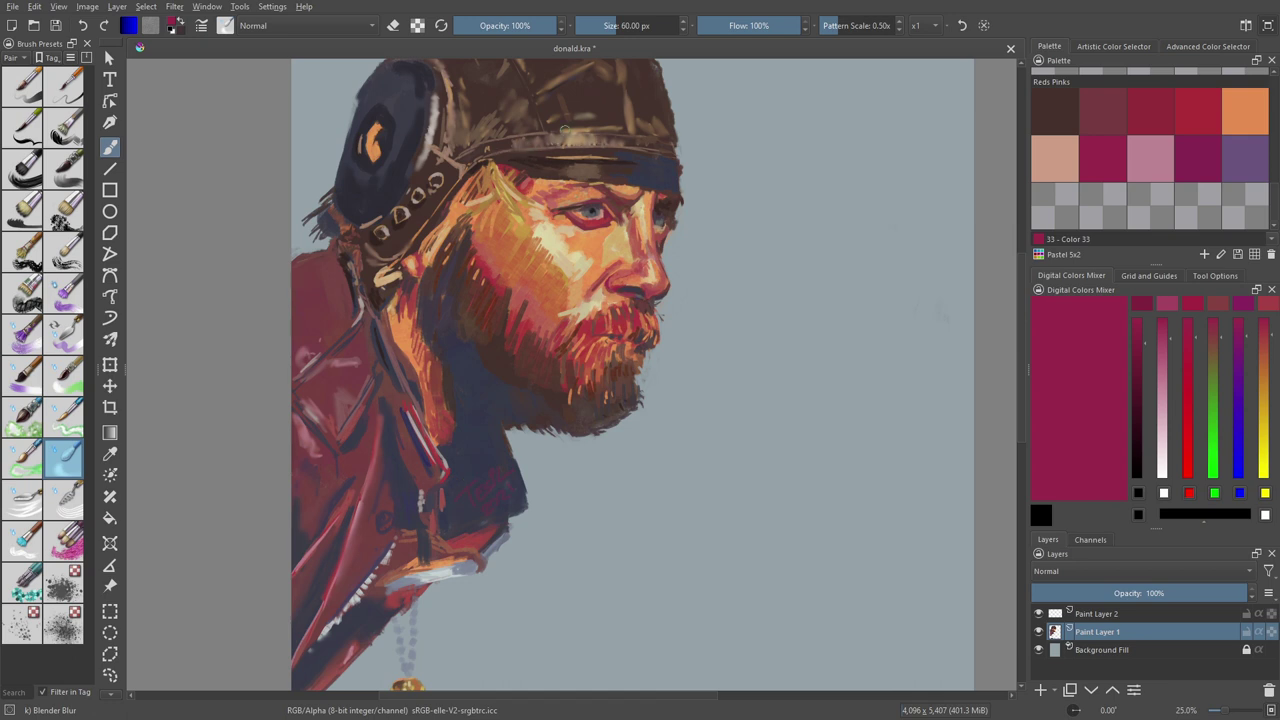
Step: Incrementally save the painting as donald2.kra
click(13, 6)
click(60, 233)
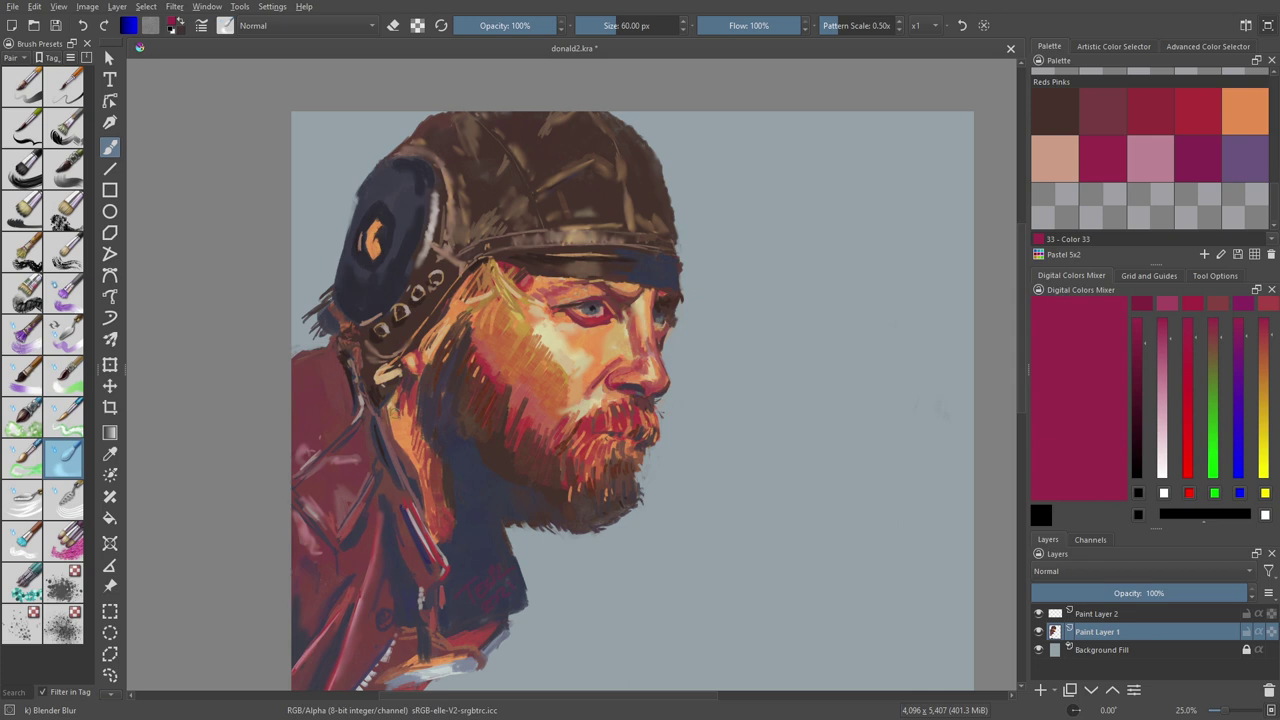